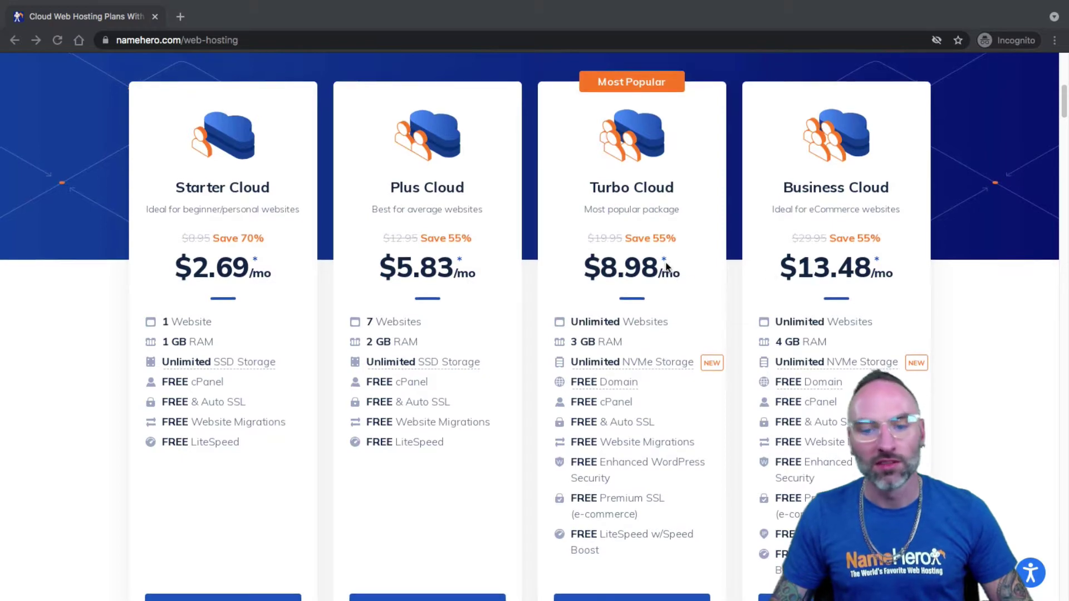
{"action": "scroll", "coordinate": [291, 303], "scroll_direction": "down", "scroll_amount": 4}
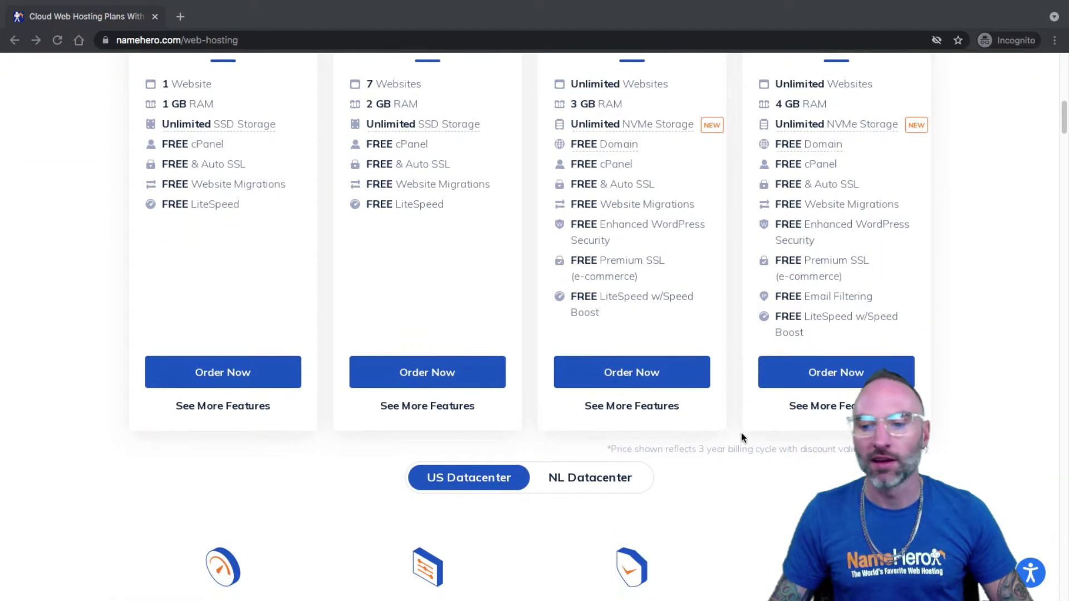
{"action": "scroll", "coordinate": [700, 382], "scroll_direction": "up", "scroll_amount": 4}
{"action": "scroll", "coordinate": [618, 357], "scroll_direction": "down", "scroll_amount": 1}
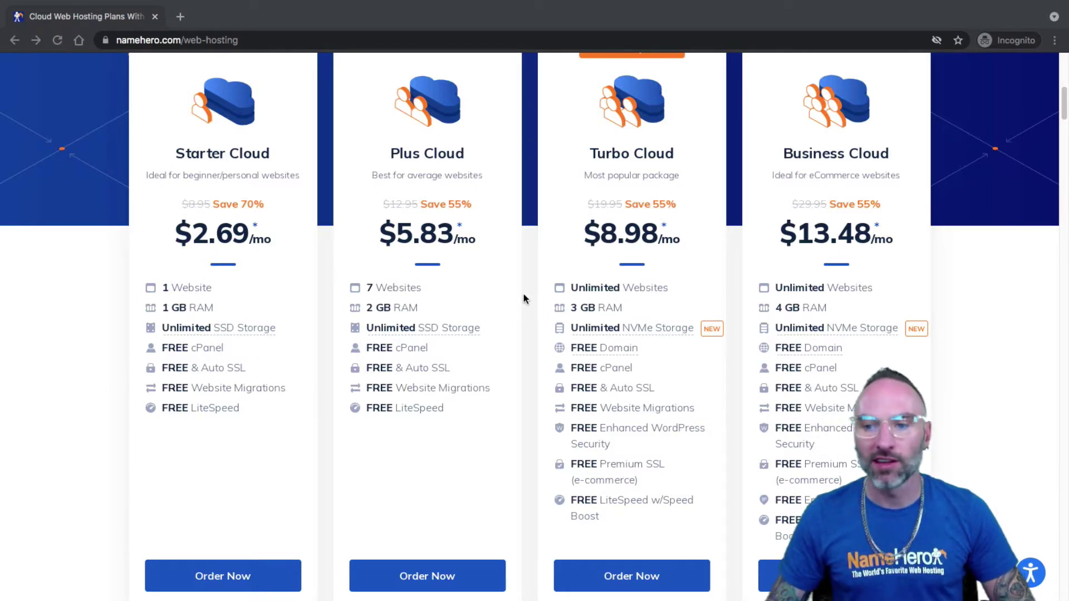
{"action": "scroll", "coordinate": [524, 295], "scroll_direction": "up", "scroll_amount": 9}
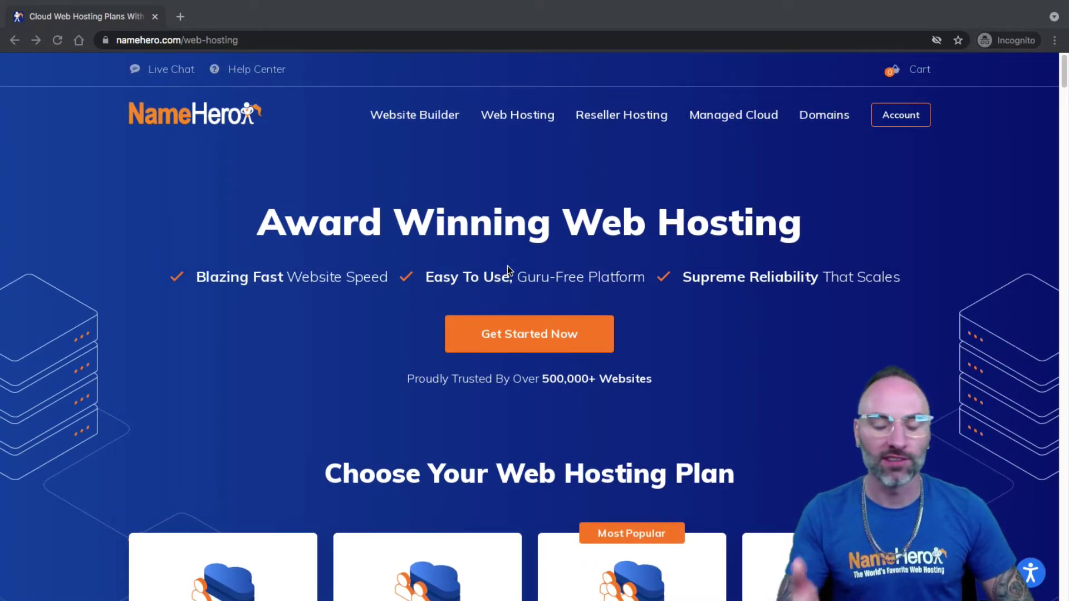
- On the NameHero account login page, enter the account e-mail and paste the password
{"action": "left_click", "coordinate": [891, 121]}
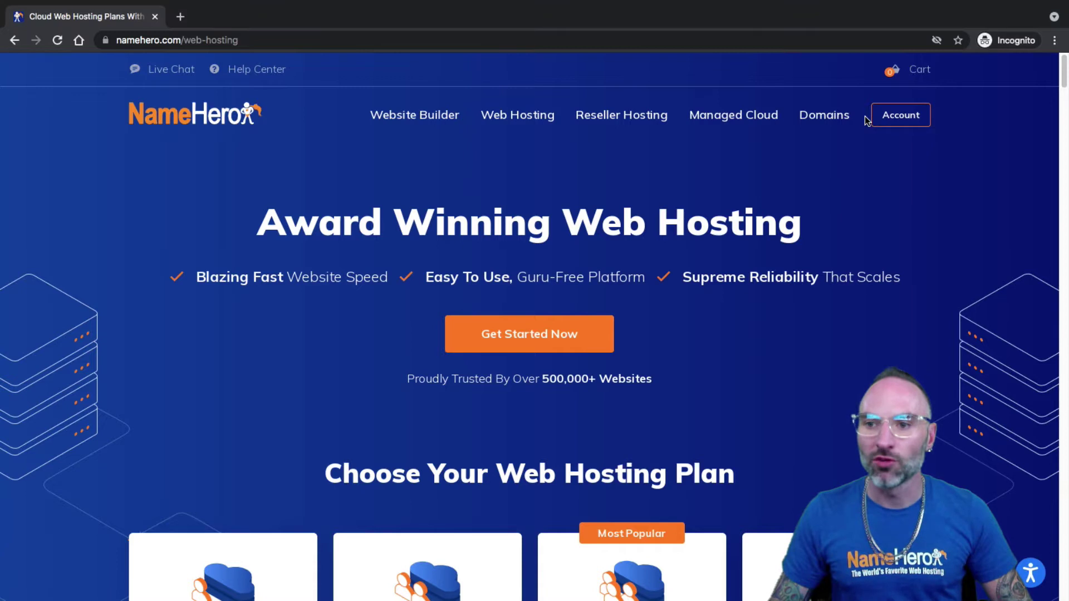
{"action": "left_click", "coordinate": [899, 118]}
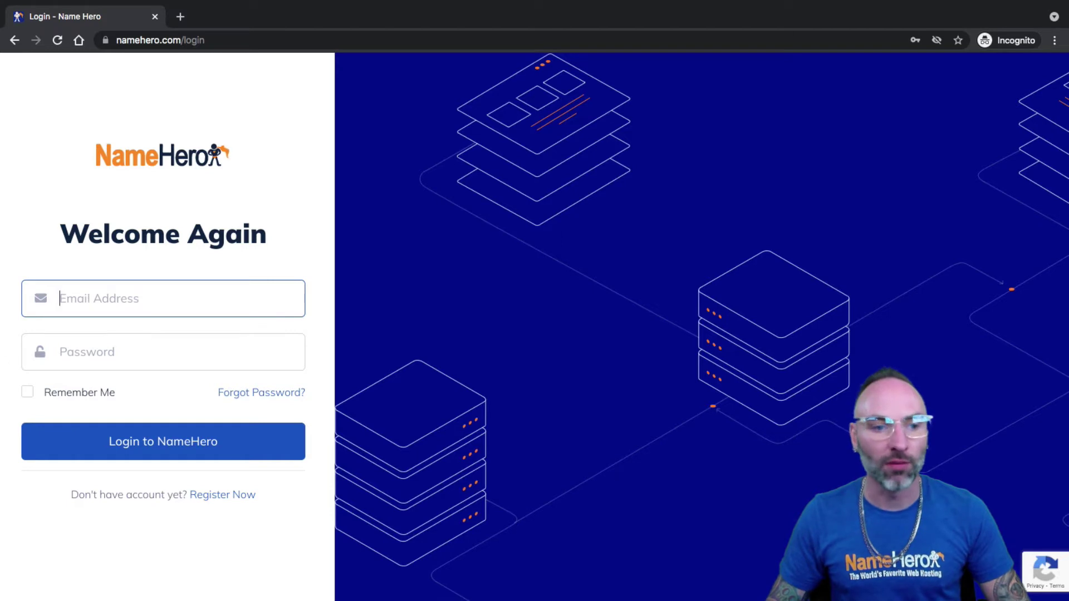
{"action": "key", "text": "super+Tab"}
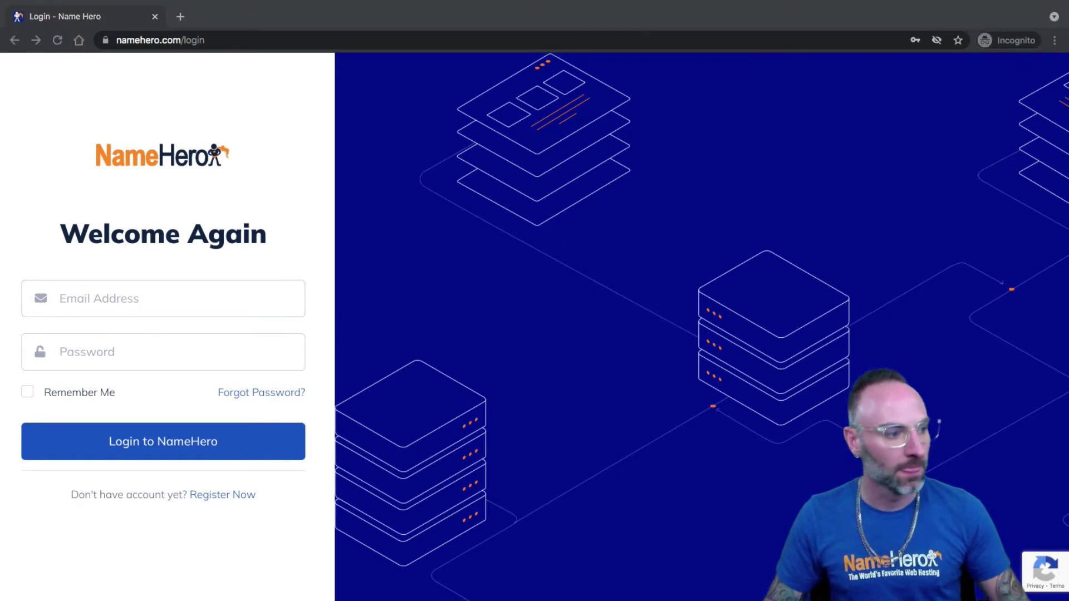
{"action": "left_click", "coordinate": [134, 287]}
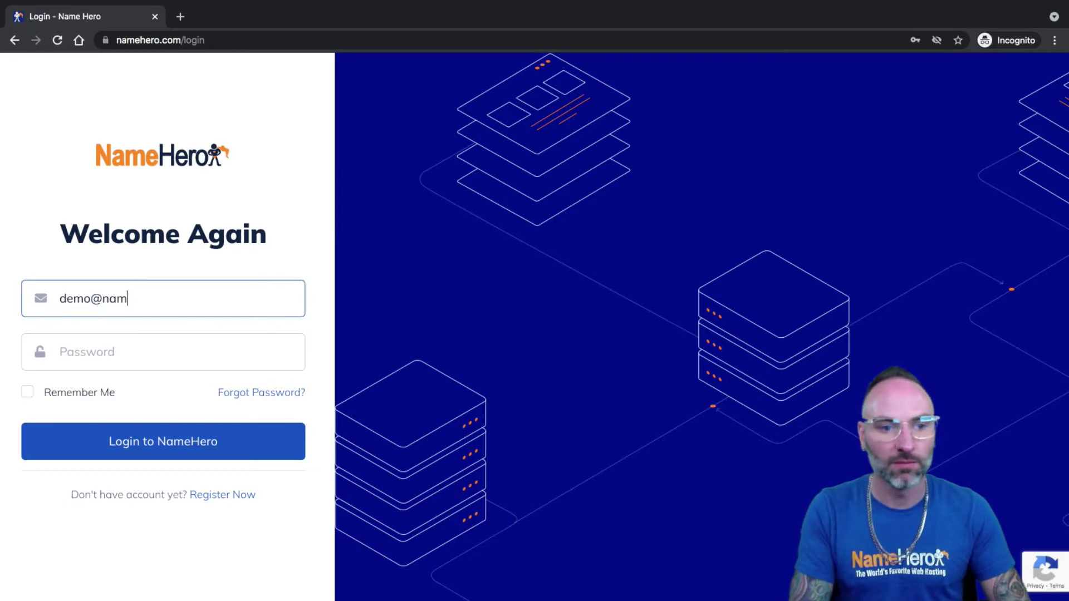
{"action": "right_click", "coordinate": [126, 353]}
{"action": "left_click", "coordinate": [182, 462]}
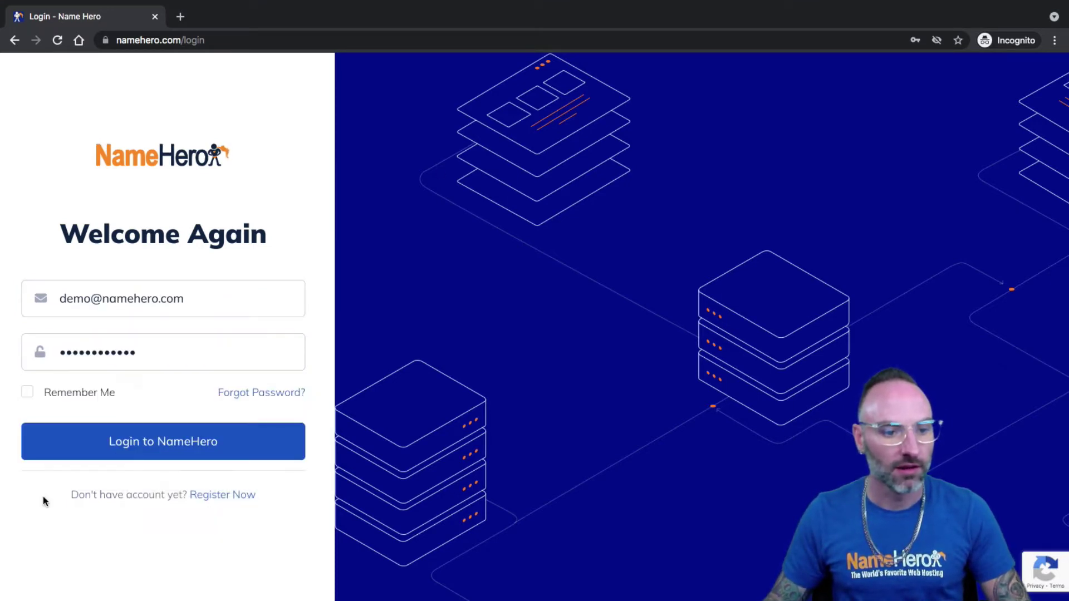
- Submit the login and pass two-factor verification to reach My Dashboard
{"action": "left_click", "coordinate": [120, 458]}
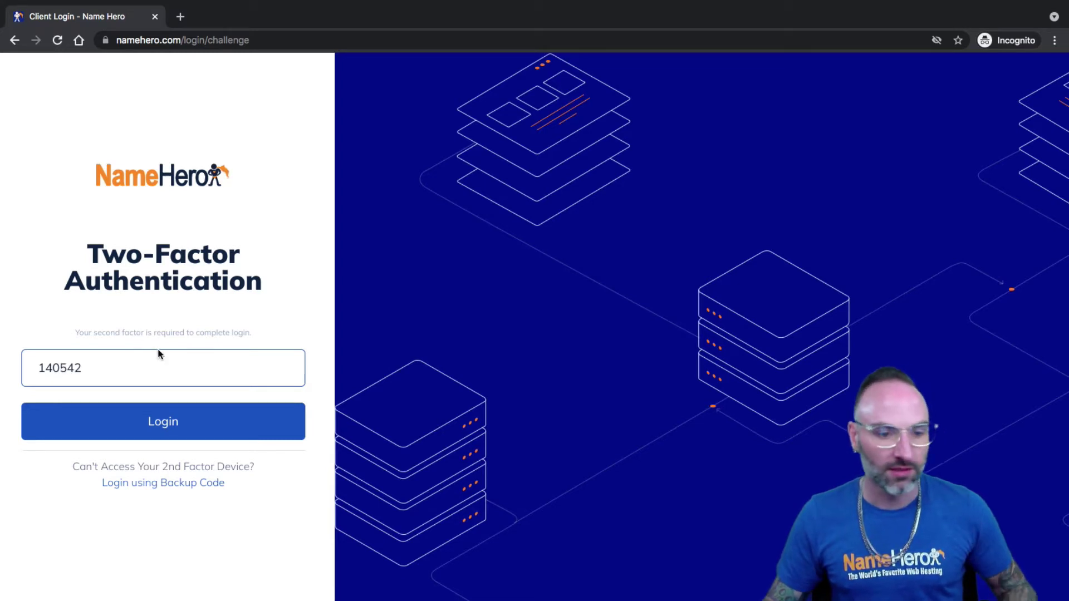
{"action": "left_click_drag", "start_coordinate": [132, 372], "coordinate": [35, 359]}
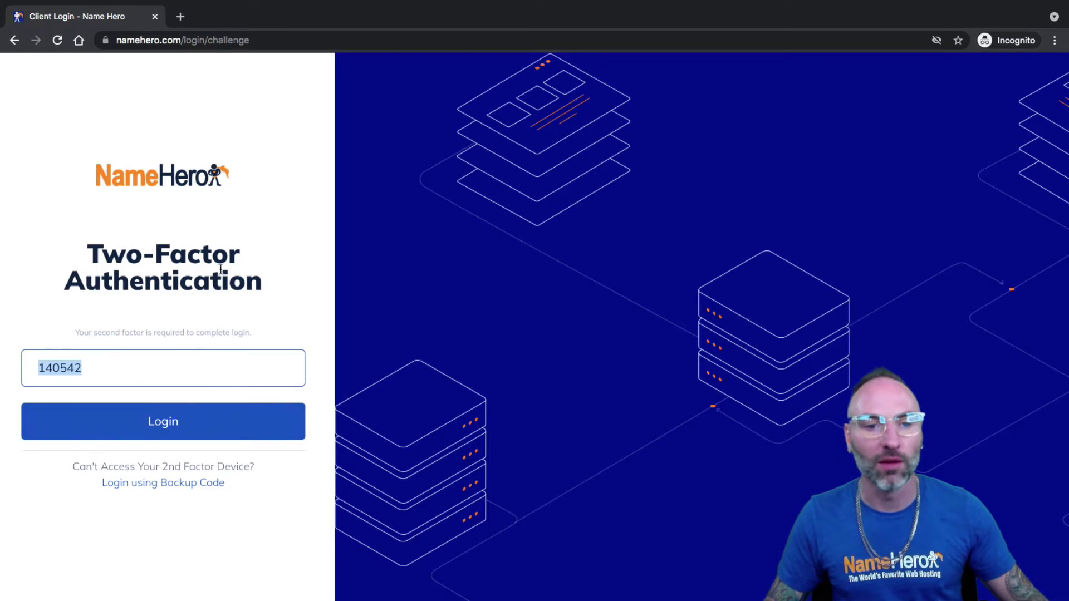
{"action": "left_click", "coordinate": [170, 423]}
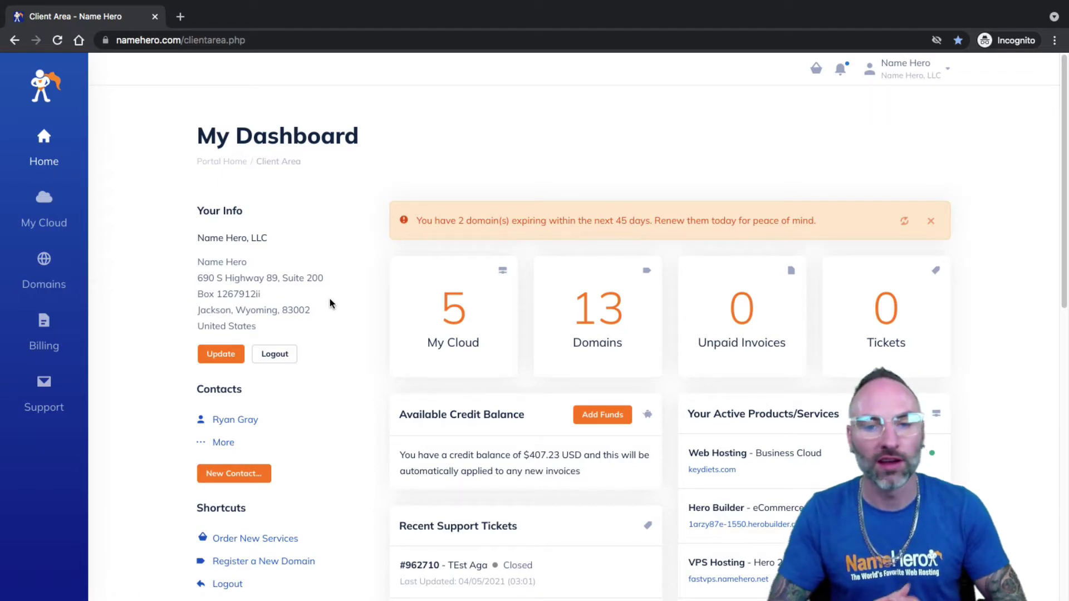
- From My Cloud in a new tab, open the keydiets.com Business Cloud service and log into cPanel
{"action": "middle_click", "coordinate": [455, 319]}
{"action": "left_click", "coordinate": [225, 17]}
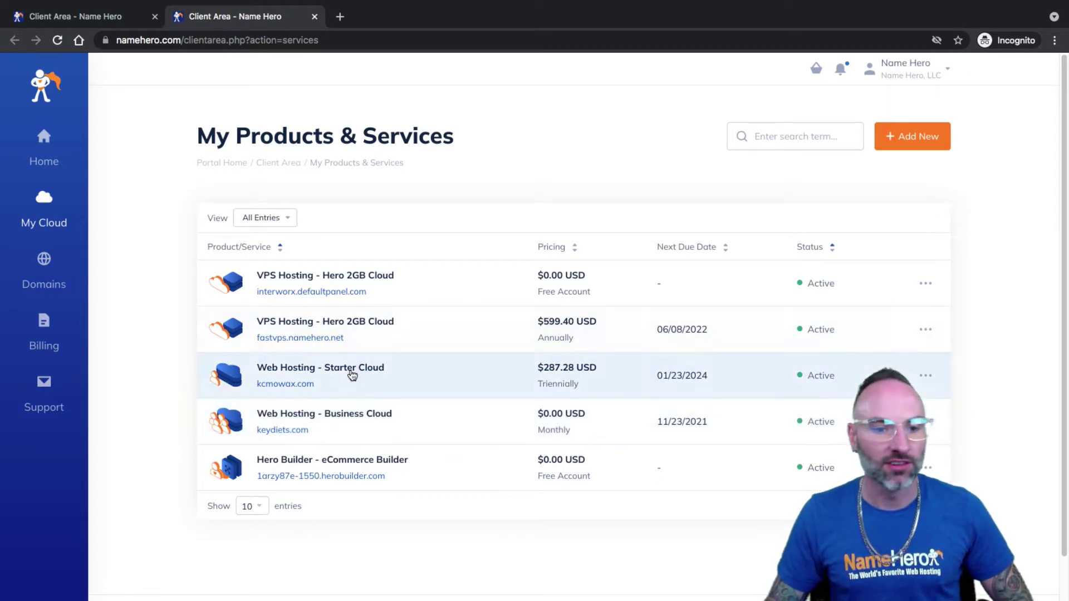
{"action": "left_click", "coordinate": [328, 416]}
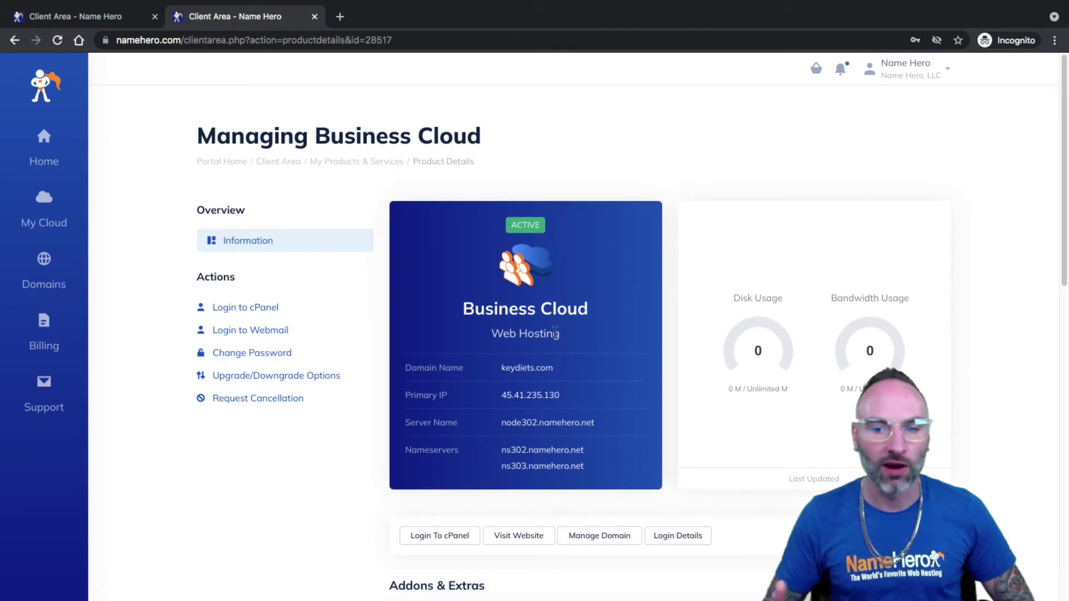
{"action": "left_click", "coordinate": [272, 307]}
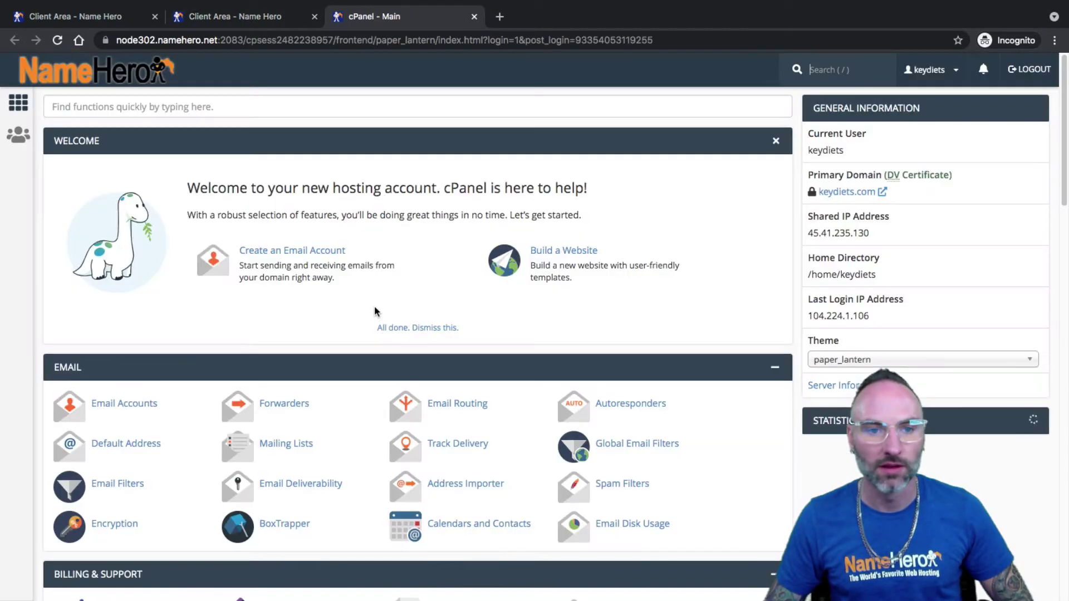
- Search cPanel functions for 'add' and open Addon Domains, focusing the New Domain Name field
{"action": "left_click", "coordinate": [103, 106]}
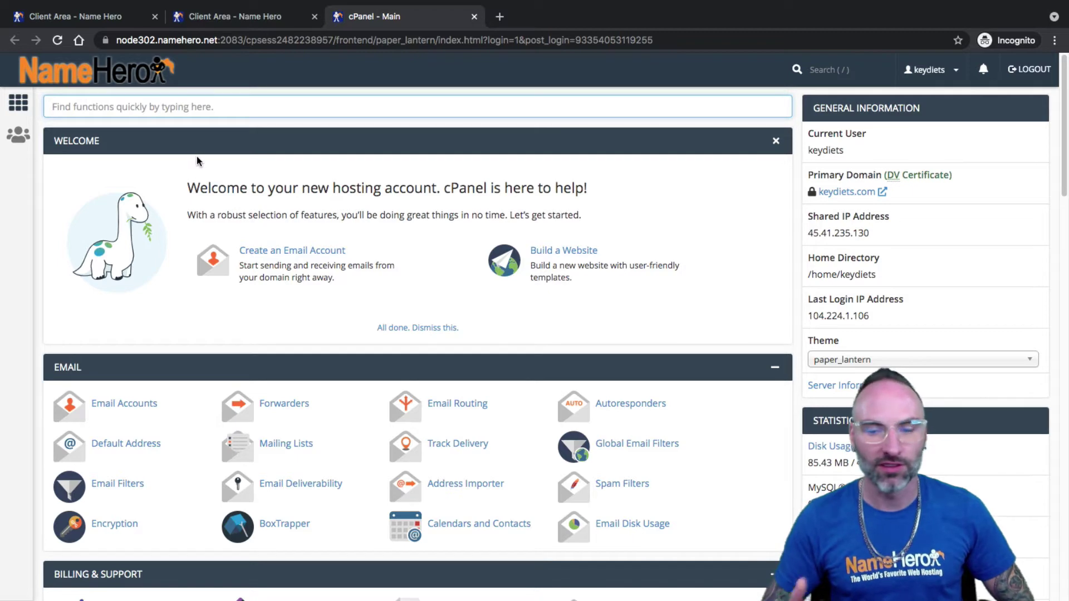
{"action": "type", "text": "add"}
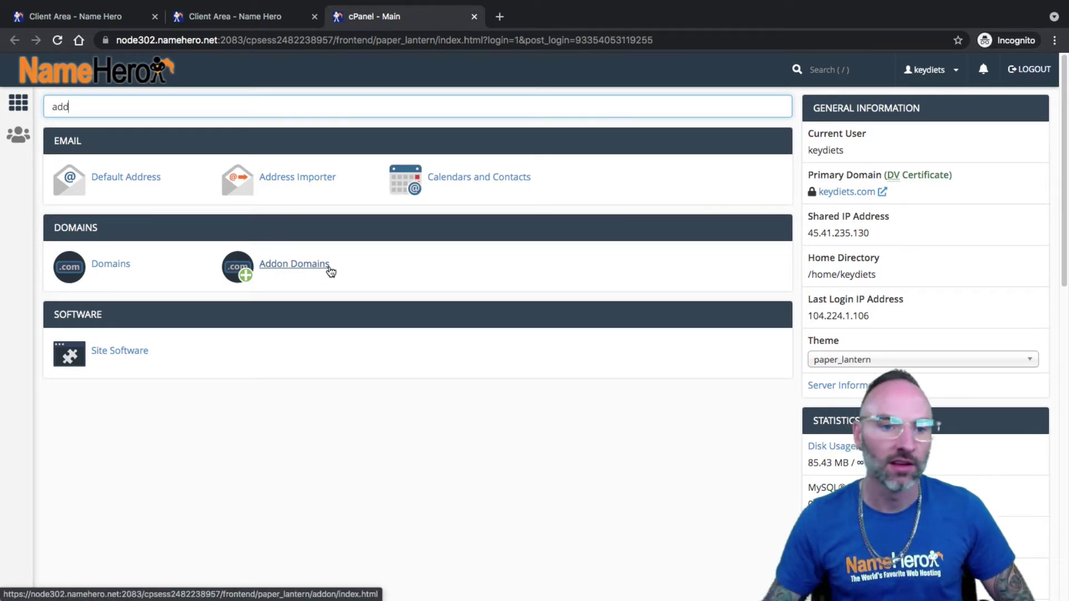
{"action": "left_click", "coordinate": [326, 266]}
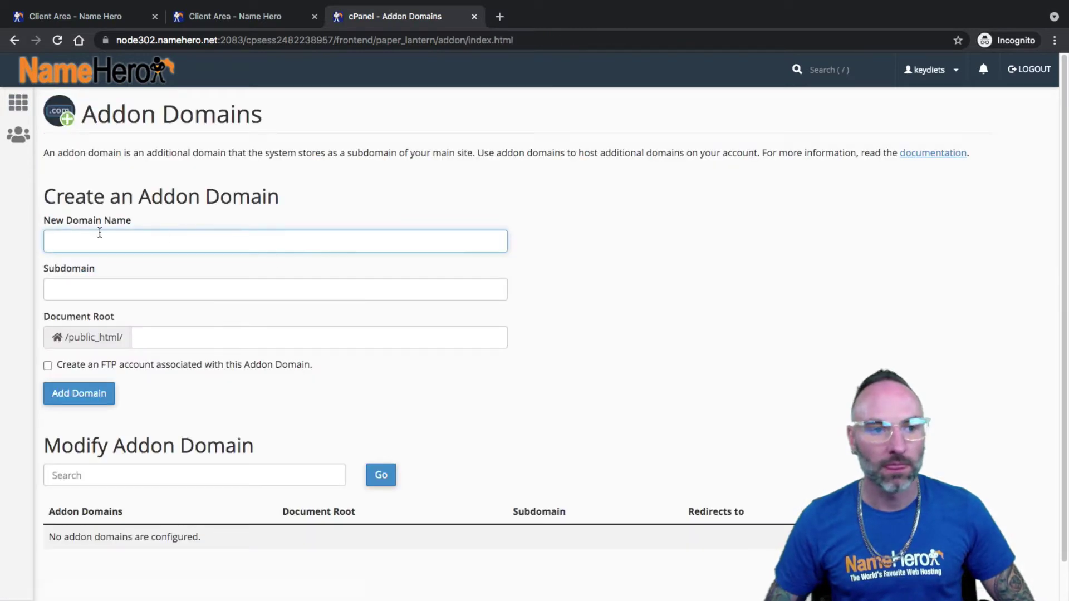
{"action": "left_click_drag", "start_coordinate": [57, 221], "coordinate": [130, 220]}
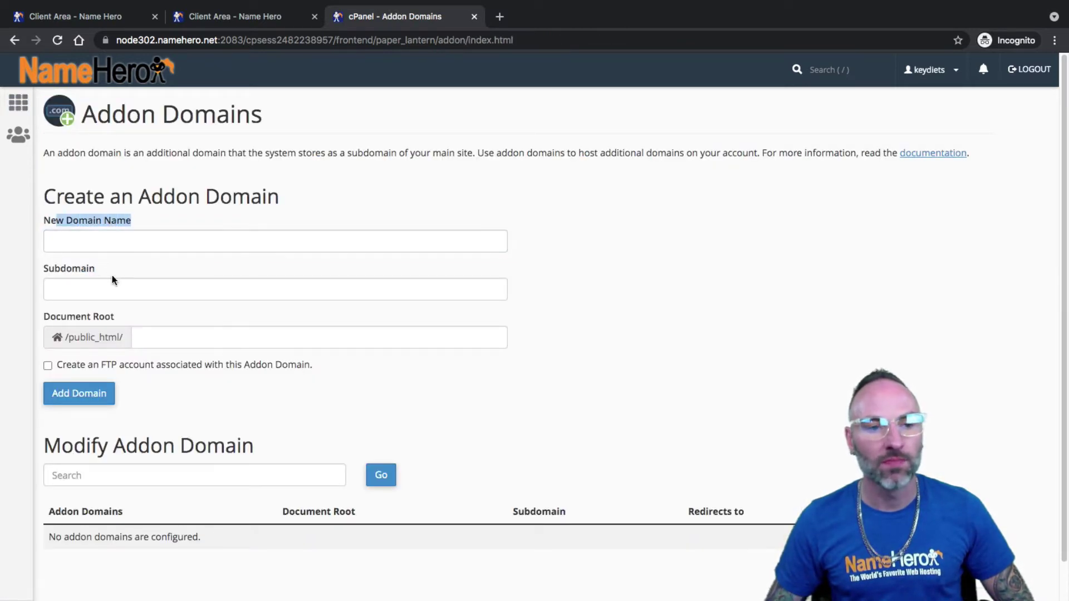
{"action": "left_click", "coordinate": [157, 235]}
{"action": "left_click_drag", "start_coordinate": [143, 221], "coordinate": [46, 218]}
{"action": "left_click", "coordinate": [55, 231]}
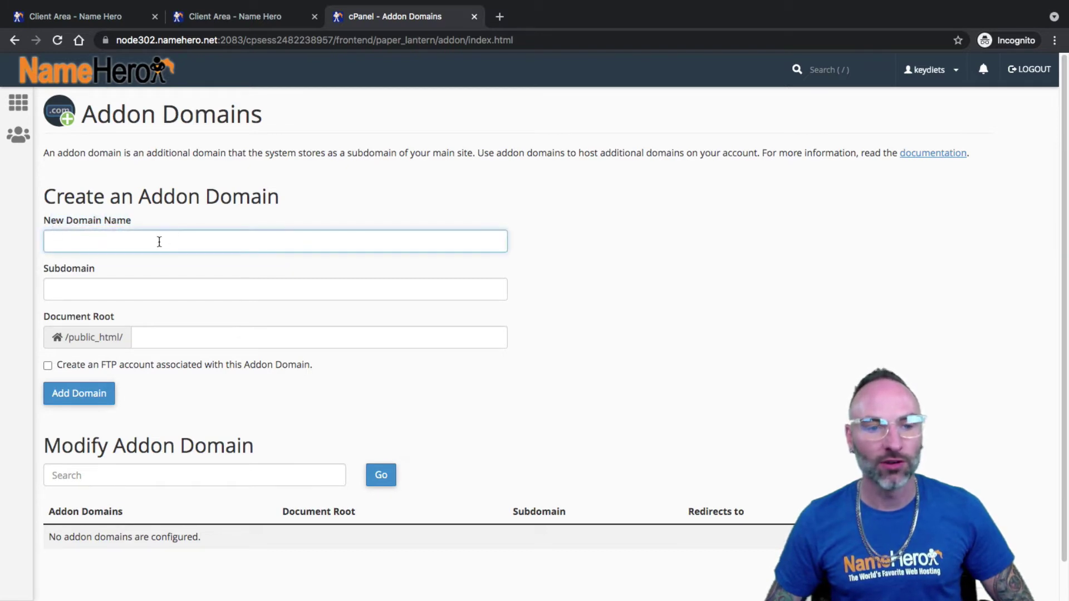
{"action": "left_click", "coordinate": [101, 15]}
- In a new My Domains tab, open websiteaide.com's Manage Domain page from page 2
{"action": "middle_click", "coordinate": [453, 301]}
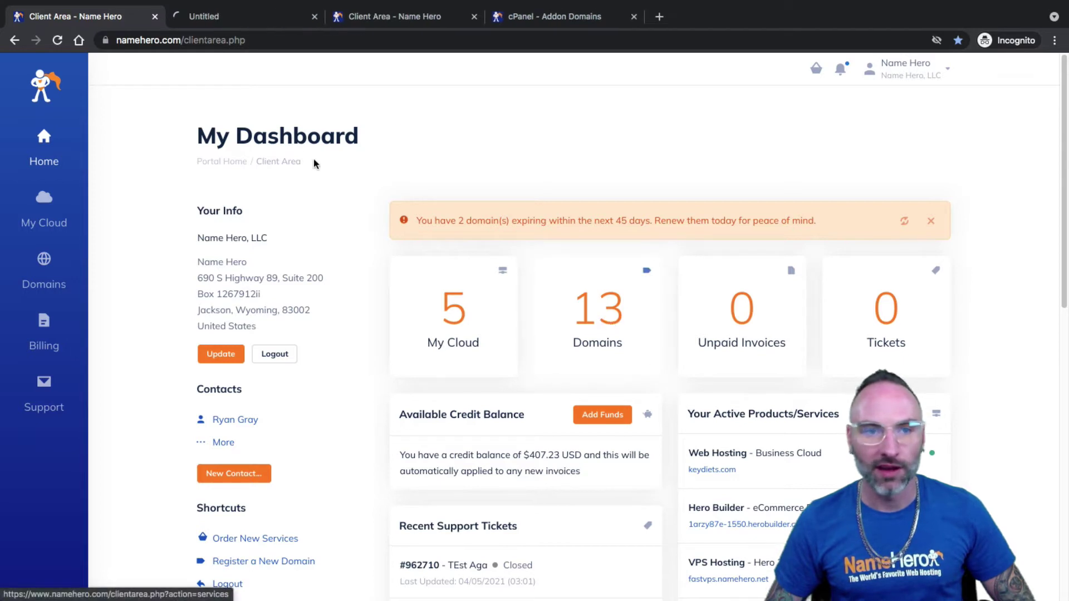
{"action": "left_click", "coordinate": [247, 17]}
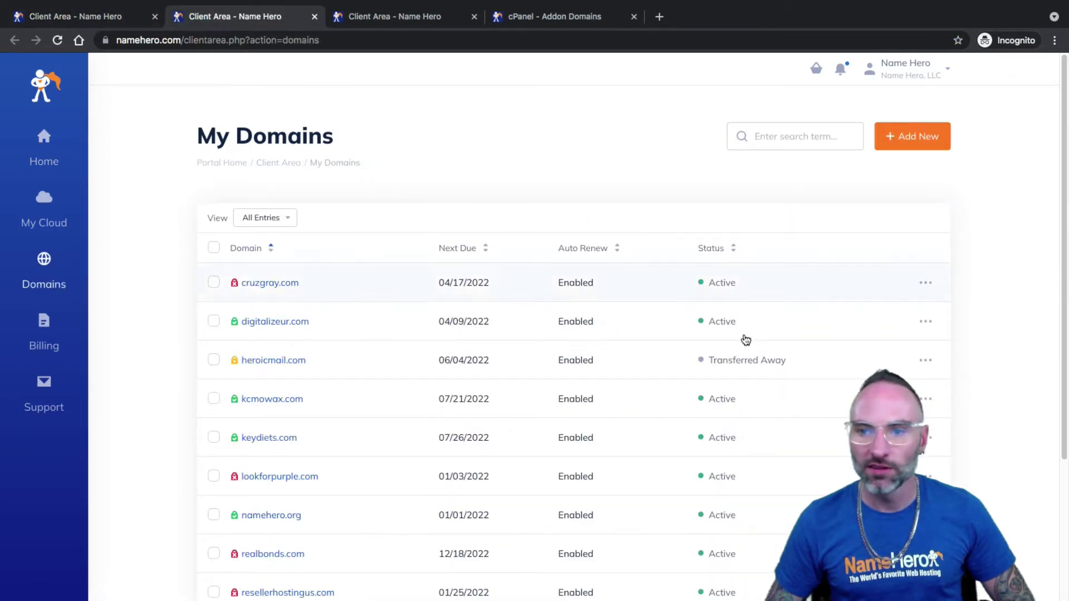
{"action": "scroll", "coordinate": [754, 309], "scroll_direction": "down", "scroll_amount": 4}
{"action": "left_click", "coordinate": [926, 478]}
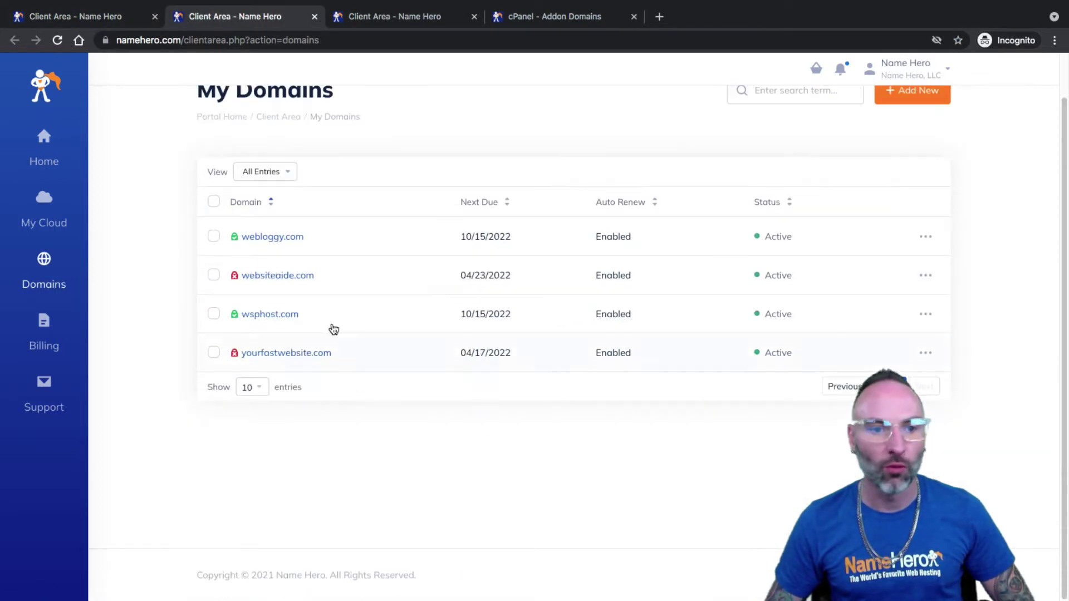
{"action": "left_click", "coordinate": [925, 277]}
{"action": "left_click", "coordinate": [872, 315]}
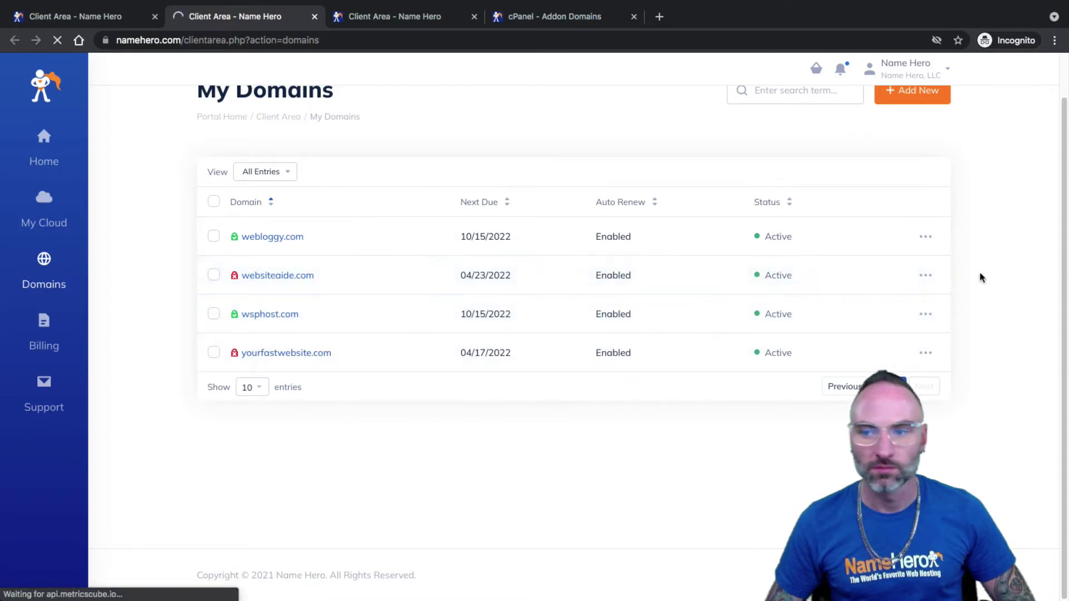
- Reorder the browser tabs and return to the cPanel addon domain form
{"action": "left_click", "coordinate": [363, 18]}
{"action": "left_click_drag", "start_coordinate": [543, 17], "coordinate": [412, 17]}
{"action": "left_click", "coordinate": [48, 241]}
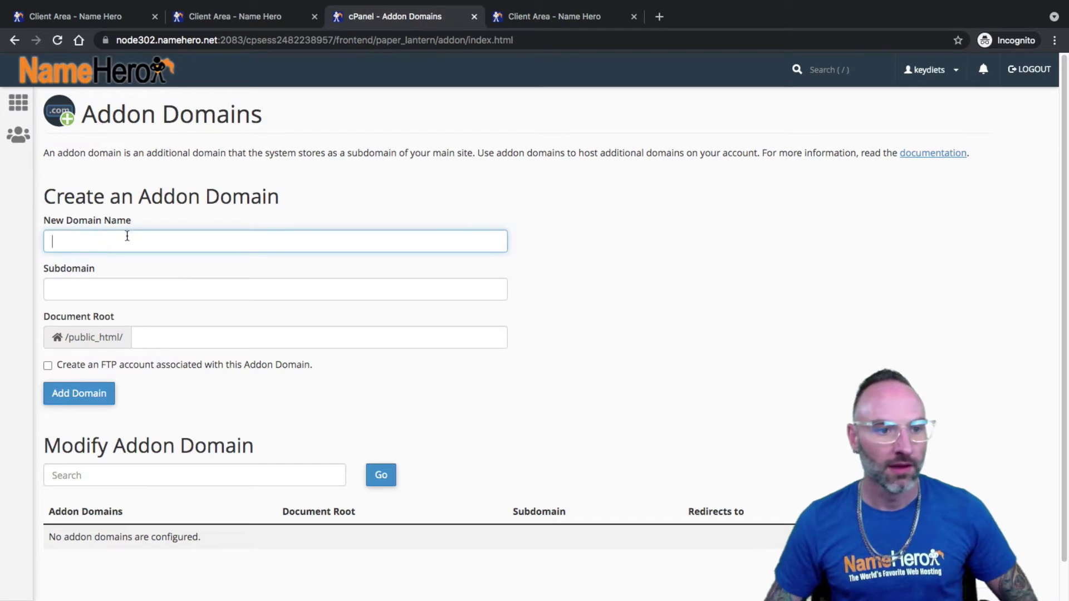
- Enter websiteaide.com as the New Domain Name so subdomain and document root auto-fill
{"action": "type", "text": "website"}
{"action": "type", "text": "aide.com"}
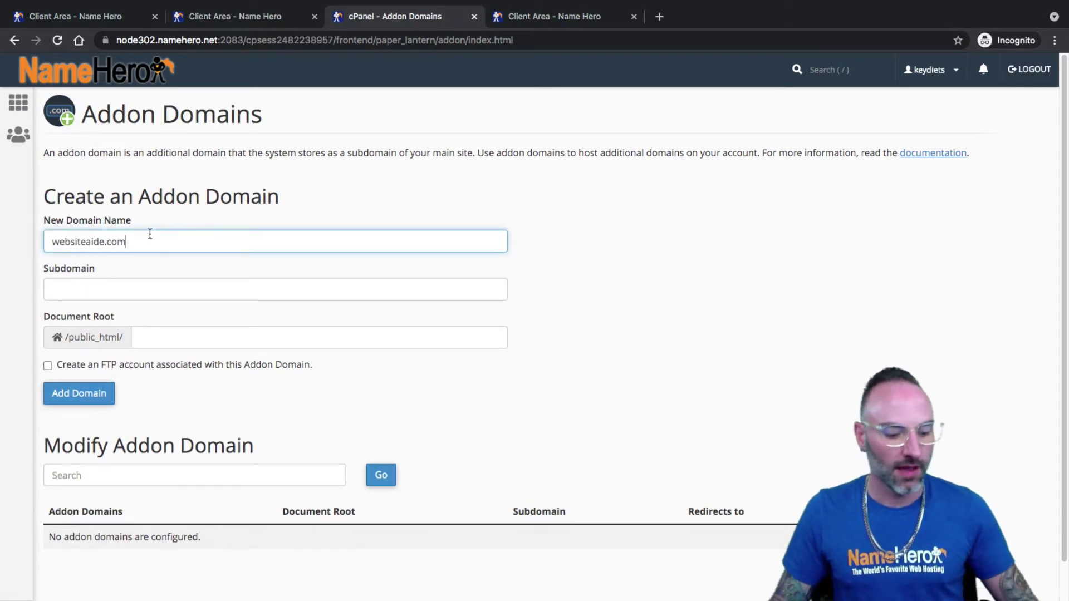
{"action": "key", "text": "Tab"}
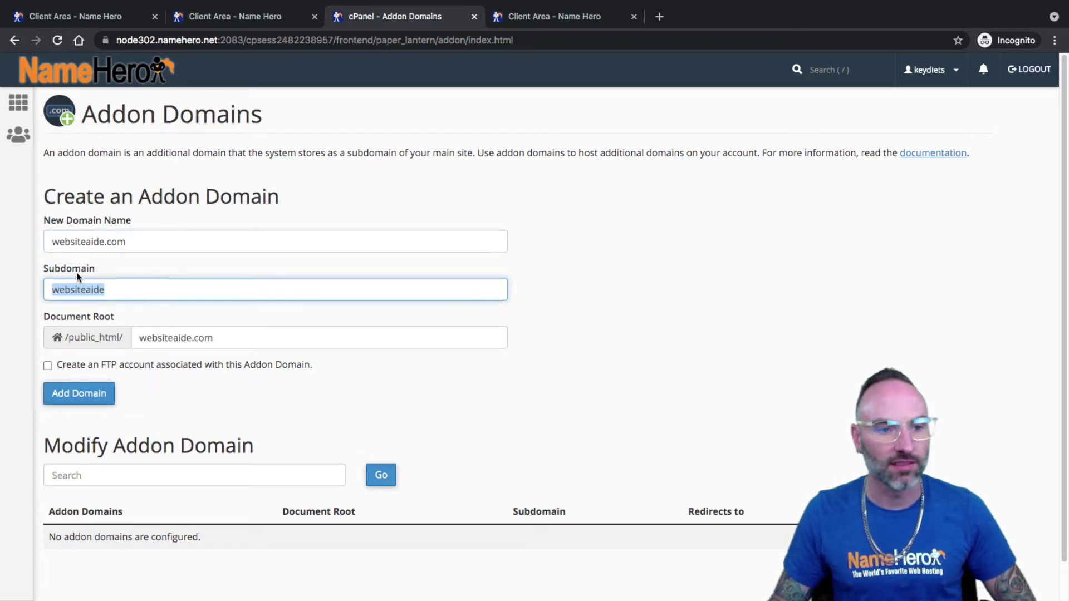
{"action": "left_click", "coordinate": [127, 241]}
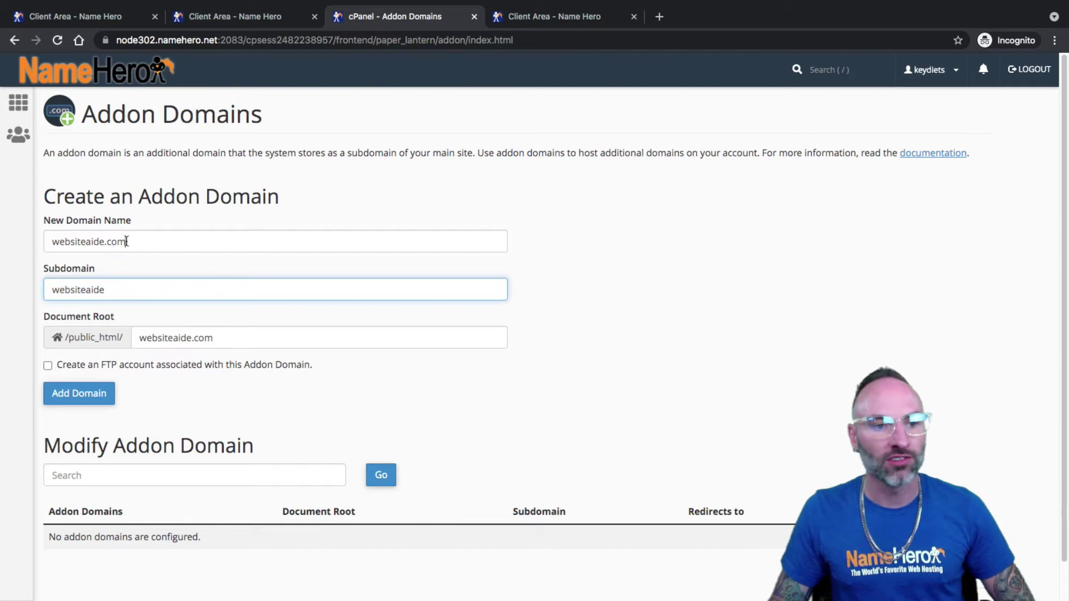
{"action": "triple_click", "coordinate": [44, 245]}
{"action": "left_click_drag", "start_coordinate": [127, 244], "coordinate": [53, 245]}
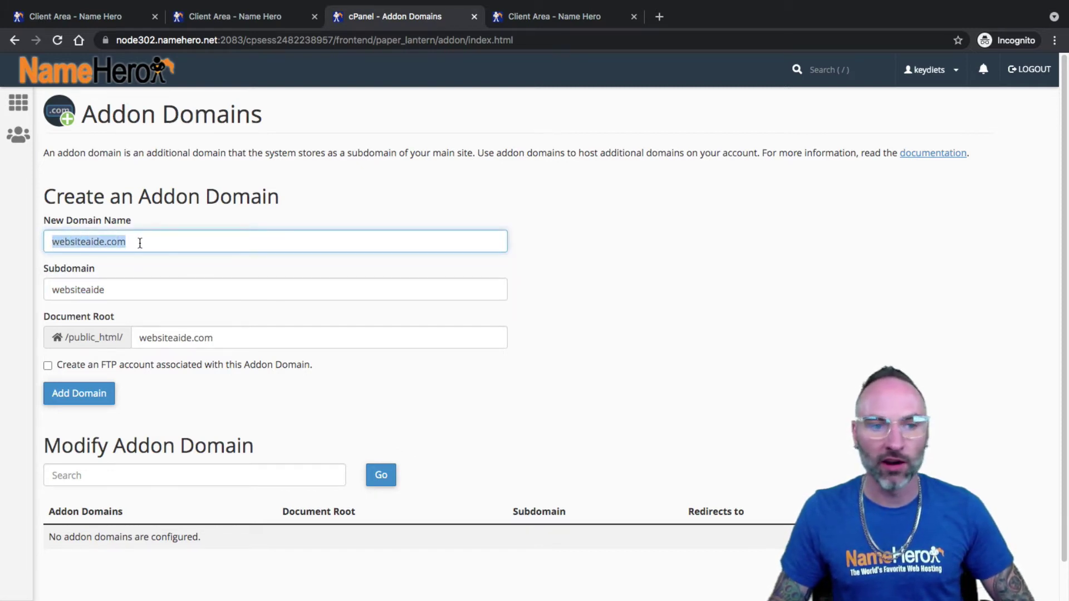
{"action": "left_click", "coordinate": [213, 24]}
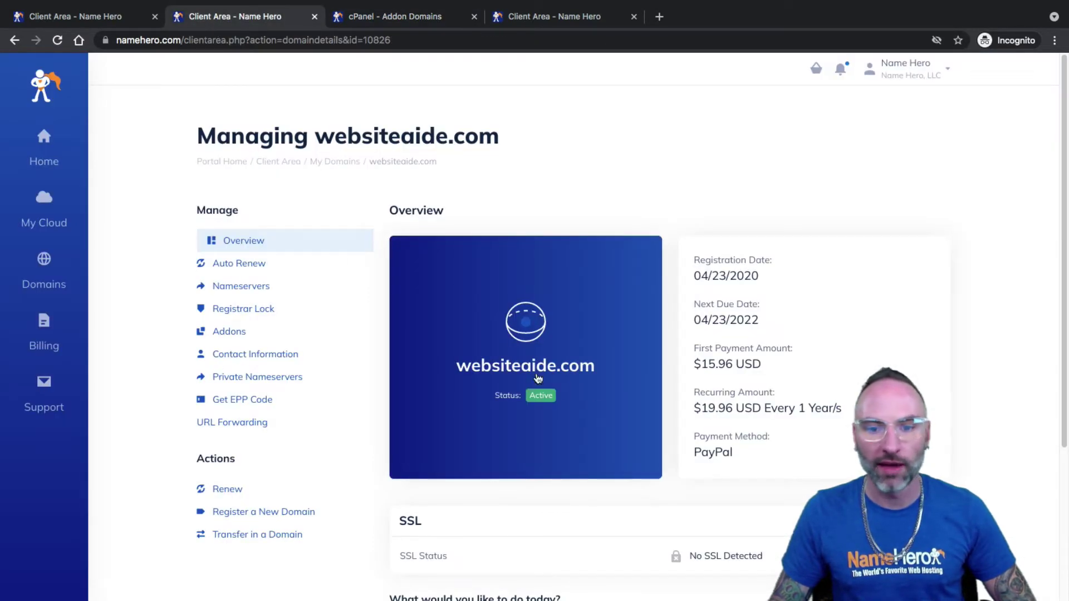
- Review websiteaide.com's management page and Instant Domain Search, then move the cPanel tab to second position
{"action": "scroll", "coordinate": [471, 230], "scroll_direction": "down", "scroll_amount": 1}
{"action": "scroll", "coordinate": [466, 232], "scroll_direction": "down", "scroll_amount": 1}
{"action": "scroll", "coordinate": [453, 370], "scroll_direction": "up", "scroll_amount": 2}
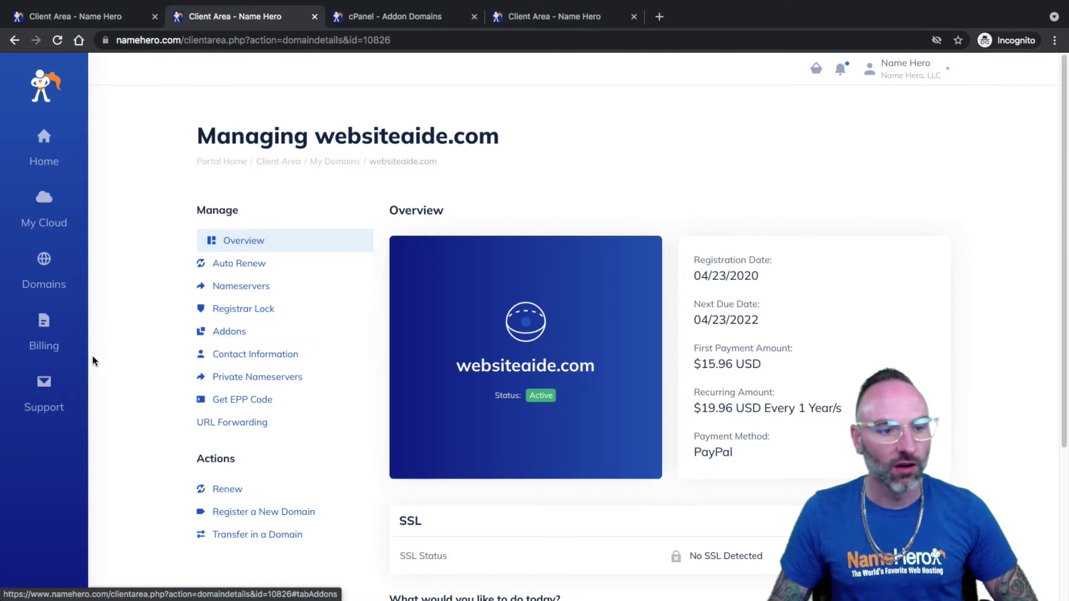
{"action": "left_click", "coordinate": [44, 273]}
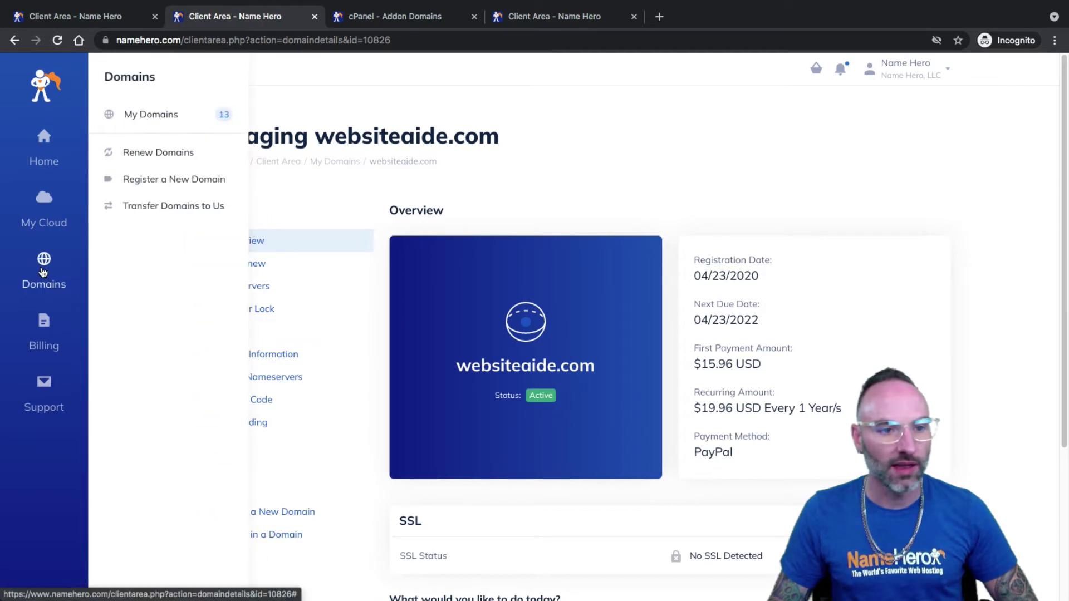
{"action": "left_click", "coordinate": [151, 182], "text": "ctrl"}
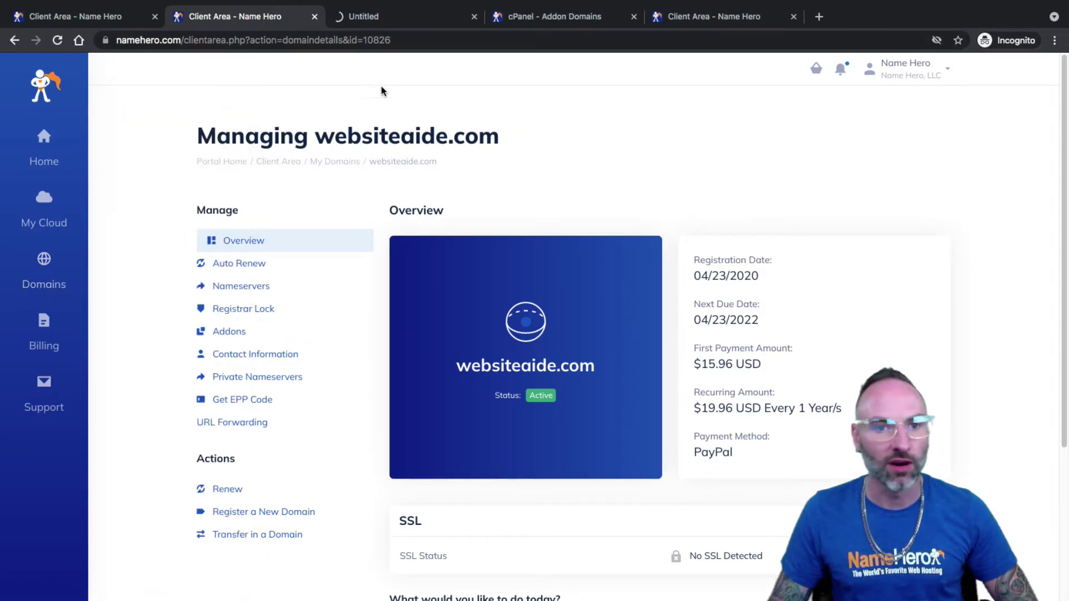
{"action": "left_click", "coordinate": [390, 16]}
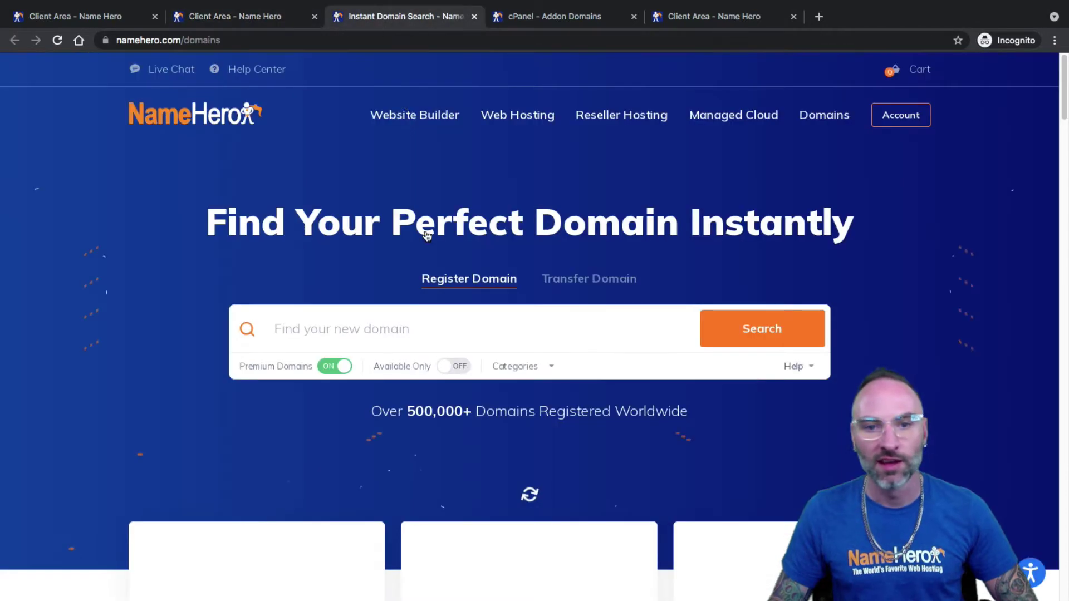
{"action": "left_click", "coordinate": [238, 19]}
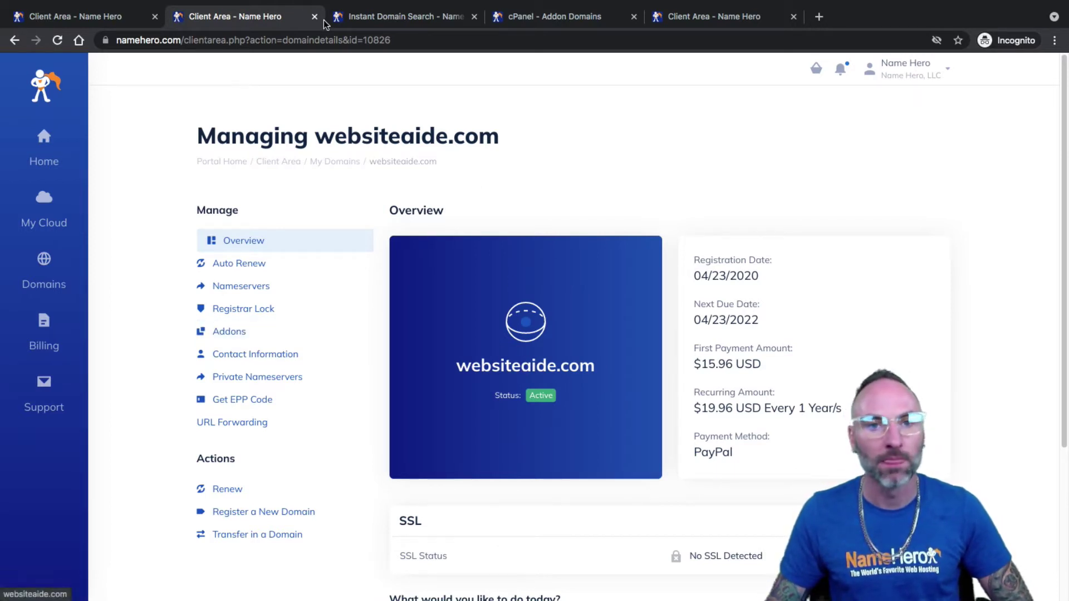
{"action": "left_click", "coordinate": [546, 19]}
{"action": "left_click_drag", "start_coordinate": [546, 22], "coordinate": [245, 19]}
- Verify the domain name websiteaide.com matches the auto-filled subdomain websiteaide
{"action": "left_click", "coordinate": [135, 241]}
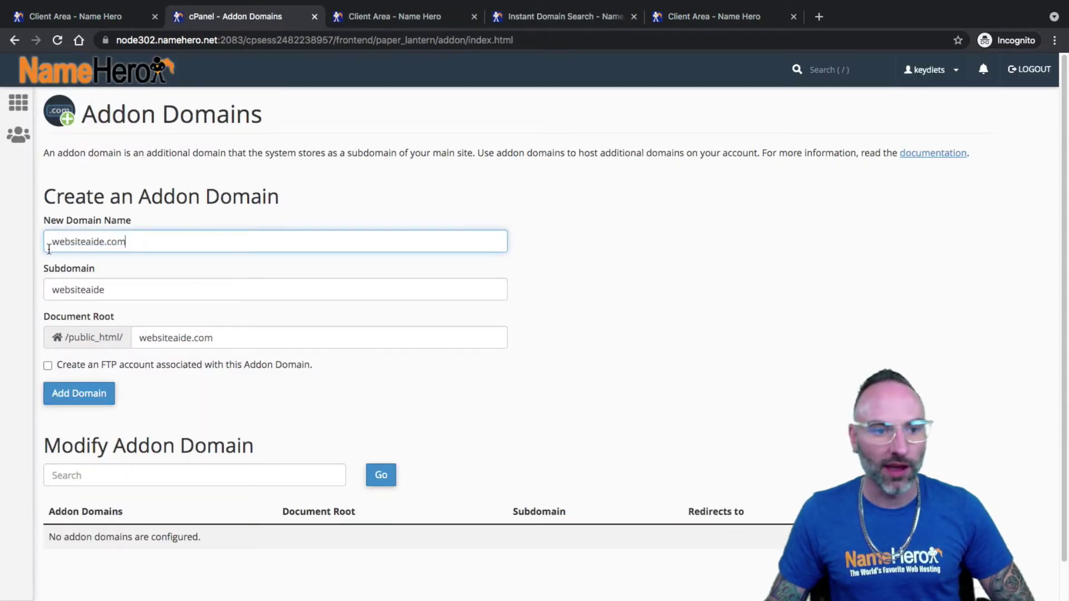
{"action": "left_click_drag", "start_coordinate": [142, 241], "coordinate": [53, 250]}
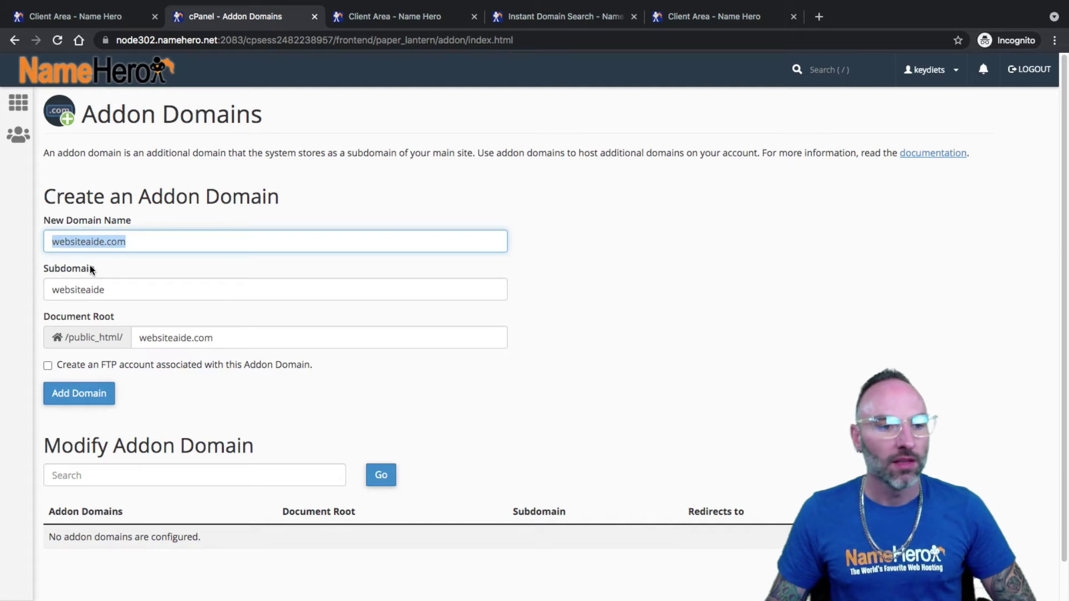
{"action": "left_click", "coordinate": [121, 289]}
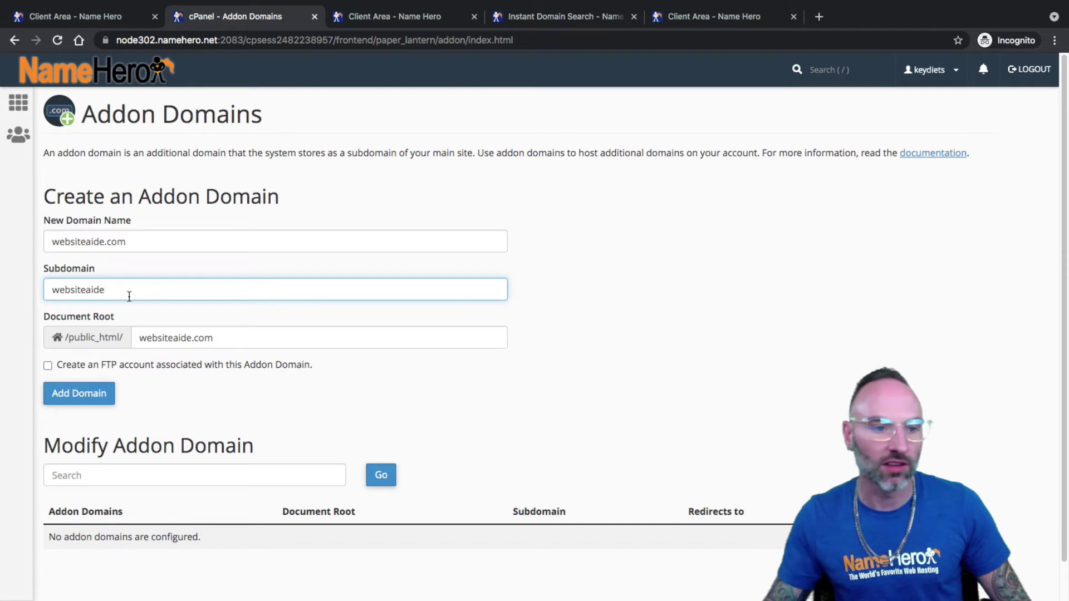
{"action": "left_click", "coordinate": [120, 251]}
{"action": "left_click", "coordinate": [119, 296]}
{"action": "left_click", "coordinate": [104, 242]}
{"action": "left_click_drag", "start_coordinate": [104, 242], "coordinate": [137, 242]}
{"action": "left_click_drag", "start_coordinate": [114, 287], "coordinate": [32, 290]}
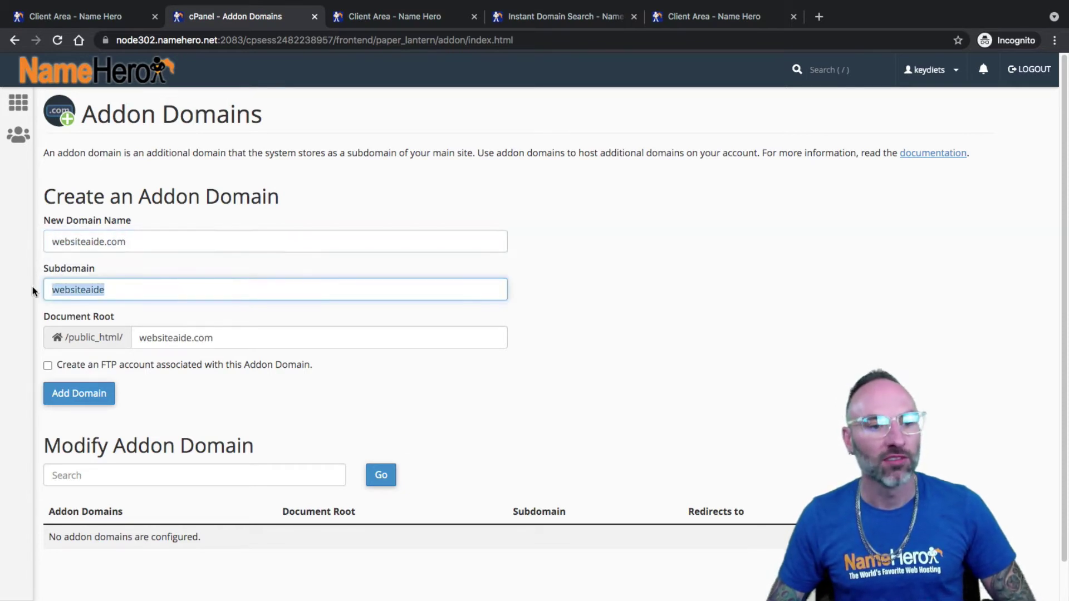
{"action": "left_click", "coordinate": [137, 289]}
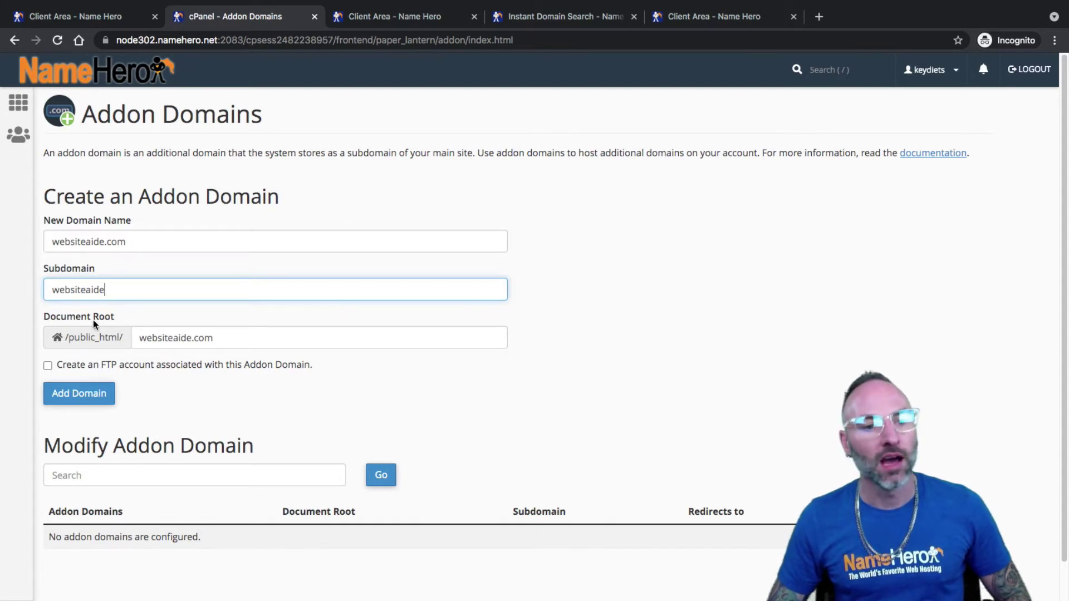
- Confirm document root /public_html/websiteaide.com and add the websiteaide.com addon domain
{"action": "left_click_drag", "start_coordinate": [132, 339], "coordinate": [59, 340]}
{"action": "left_click", "coordinate": [162, 337]}
{"action": "left_click_drag", "start_coordinate": [161, 337], "coordinate": [227, 336]}
{"action": "left_click", "coordinate": [234, 338]}
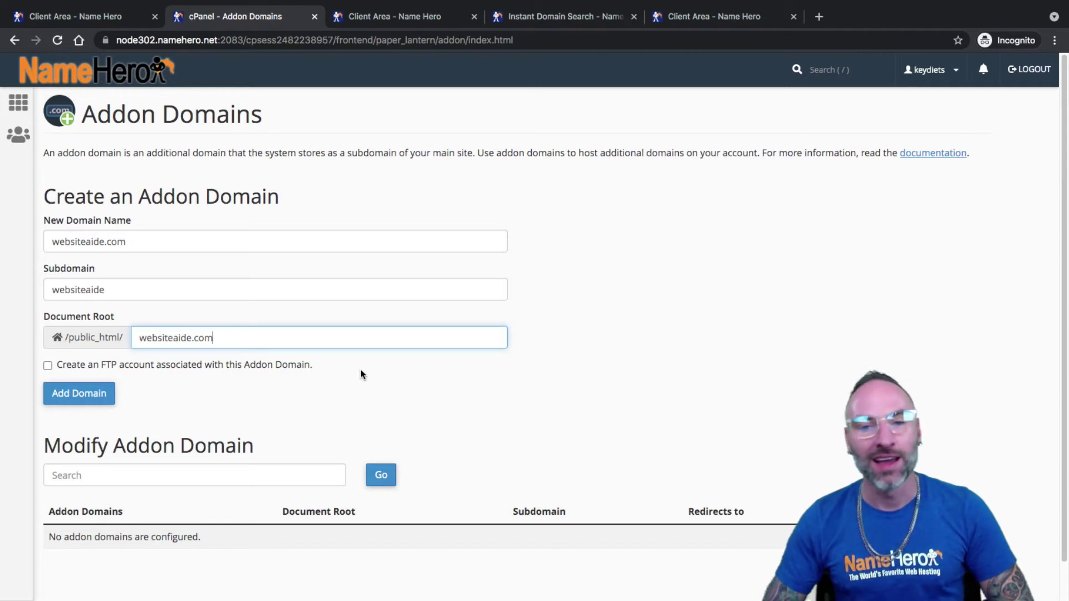
{"action": "double_click", "coordinate": [228, 337]}
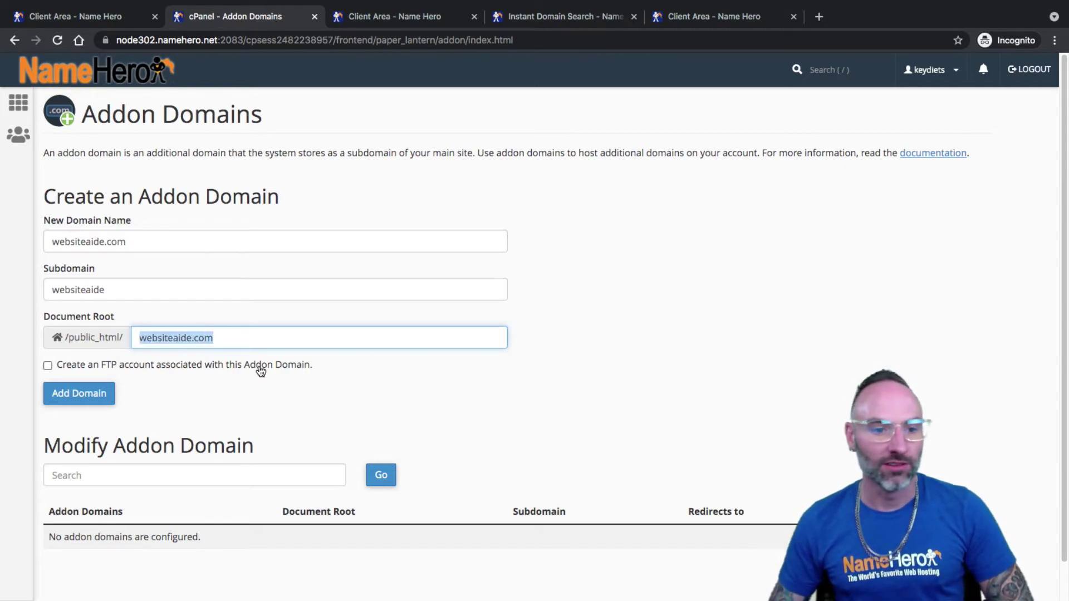
{"action": "left_click", "coordinate": [243, 347]}
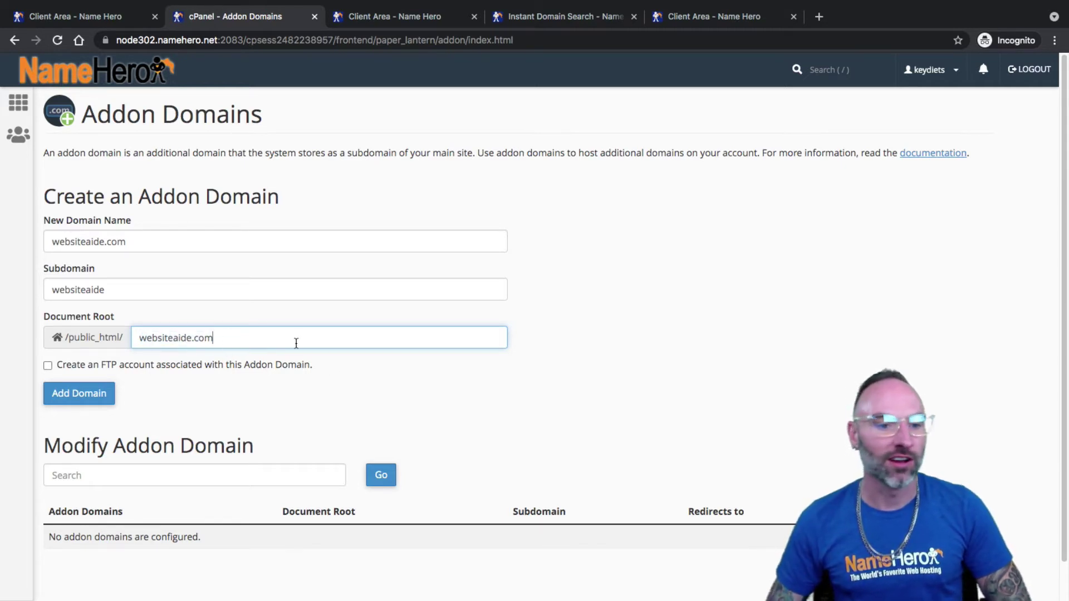
{"action": "left_click_drag", "start_coordinate": [245, 344], "coordinate": [152, 338]}
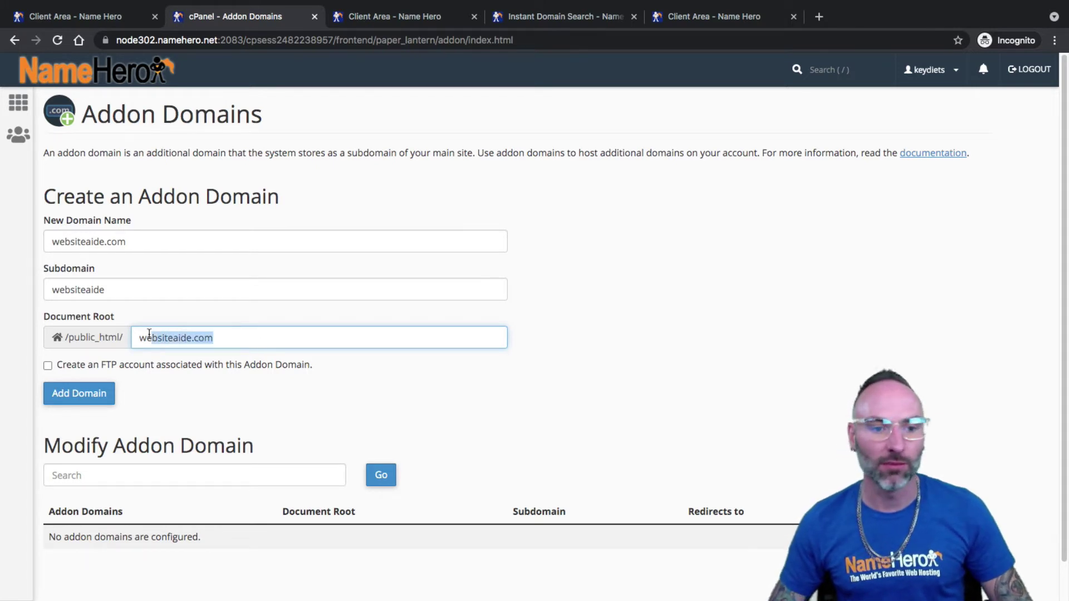
{"action": "left_click", "coordinate": [313, 397]}
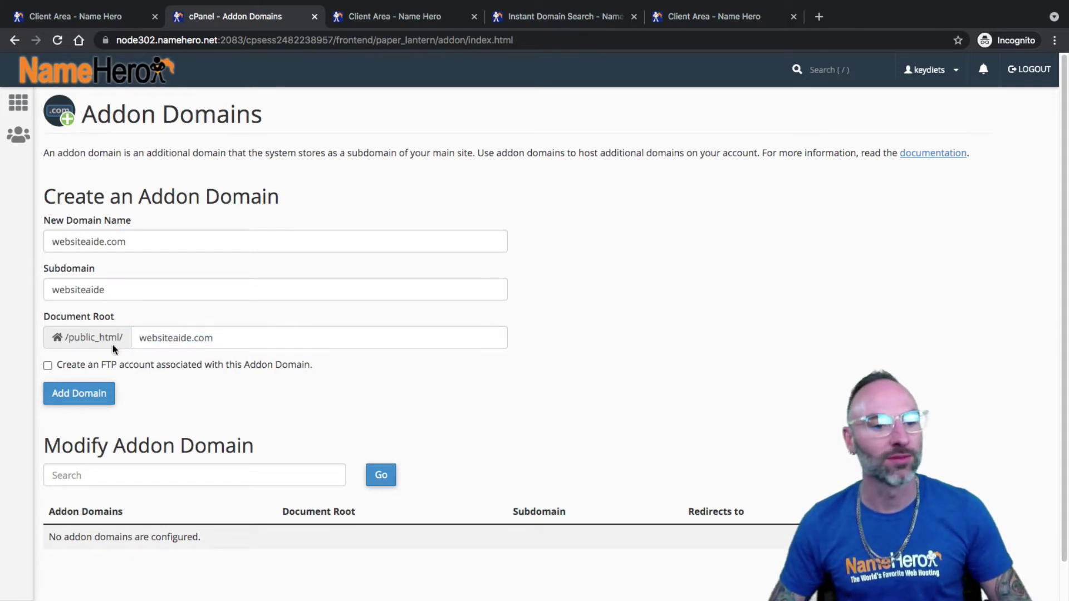
{"action": "left_click", "coordinate": [223, 341]}
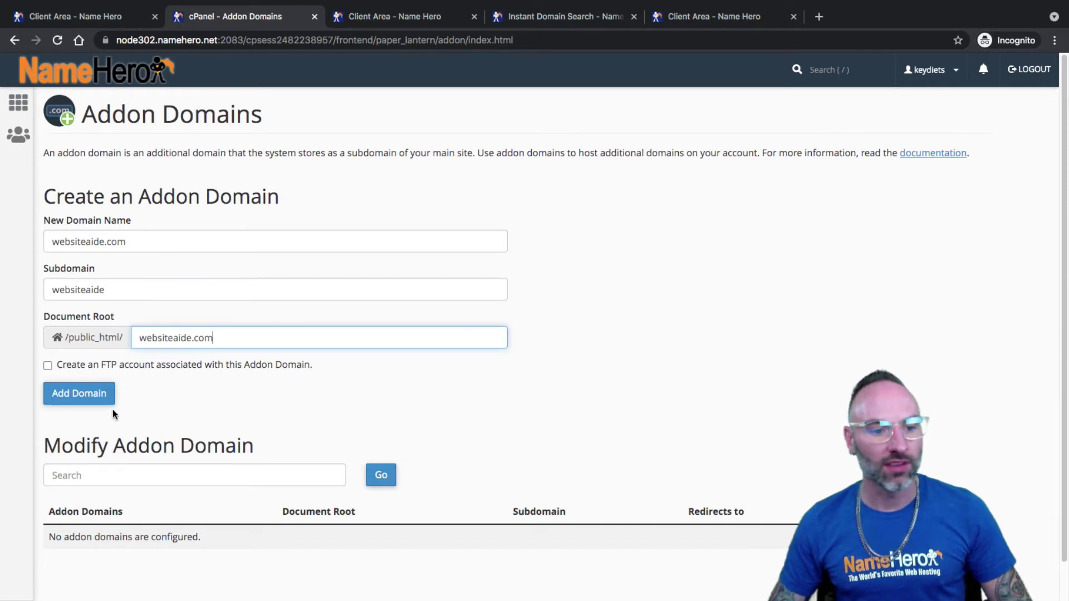
{"action": "left_click", "coordinate": [91, 394]}
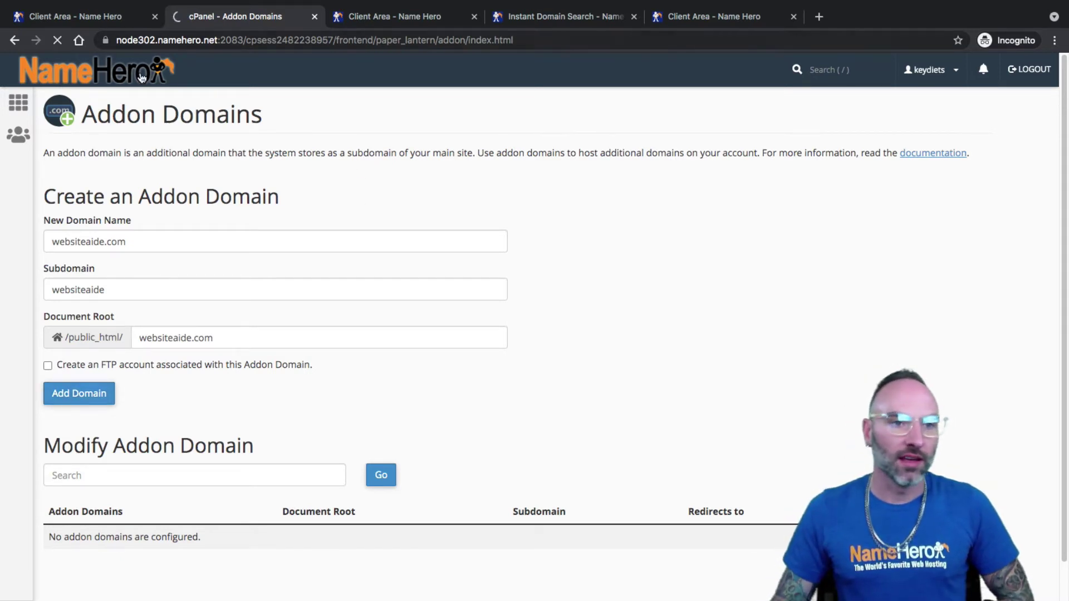
- Bring the keydiets.com Business Cloud hosting details tab forward beside the dashboard
{"action": "left_click", "coordinate": [116, 16]}
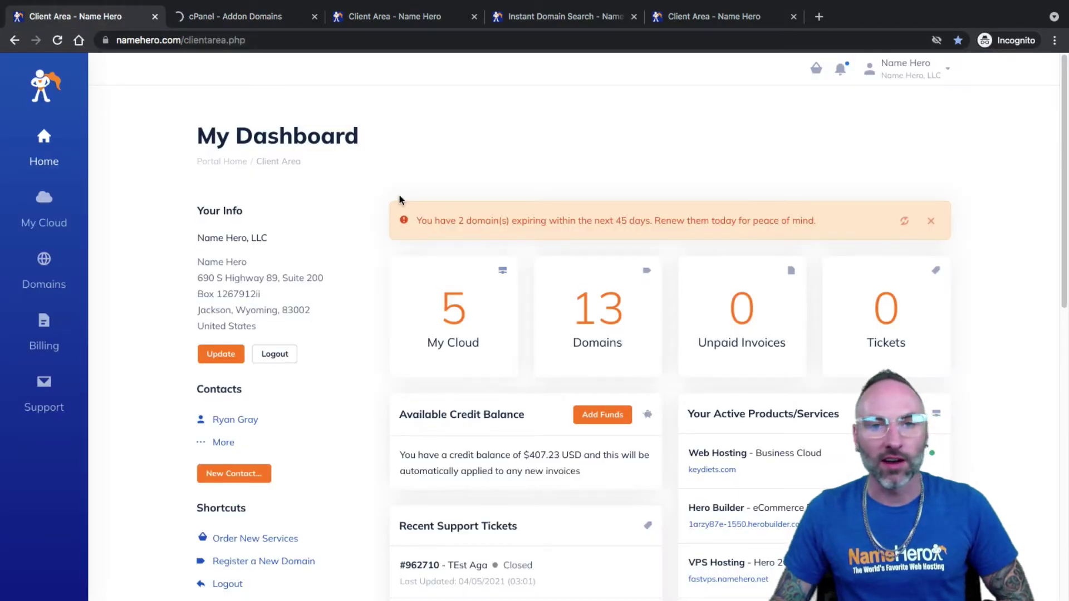
{"action": "left_click", "coordinate": [385, 22]}
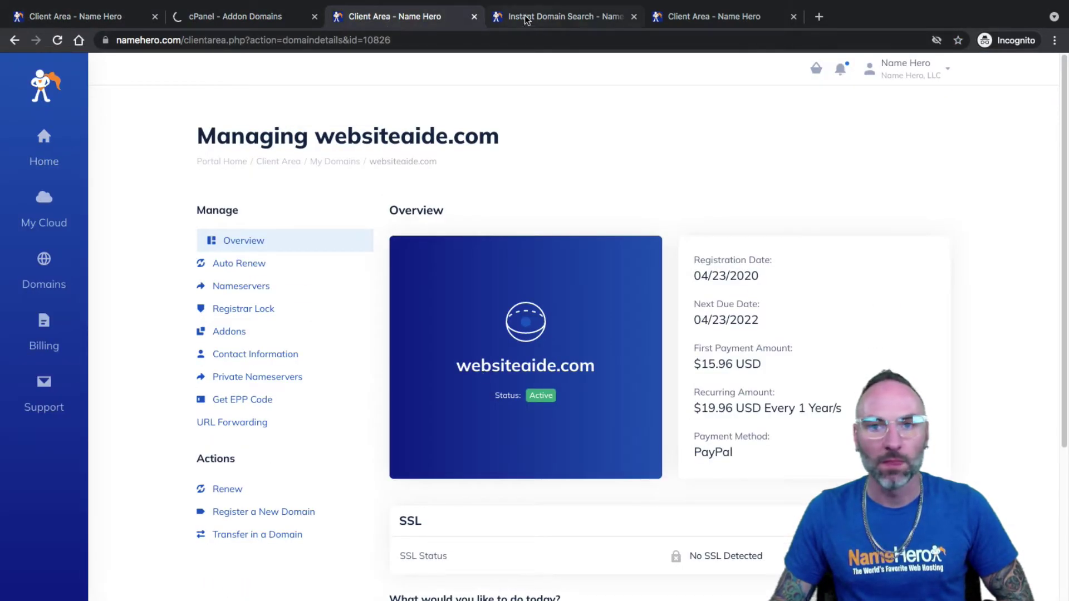
{"action": "left_click", "coordinate": [527, 20]}
{"action": "left_click", "coordinate": [676, 20]}
{"action": "left_click_drag", "start_coordinate": [677, 20], "coordinate": [216, 36]}
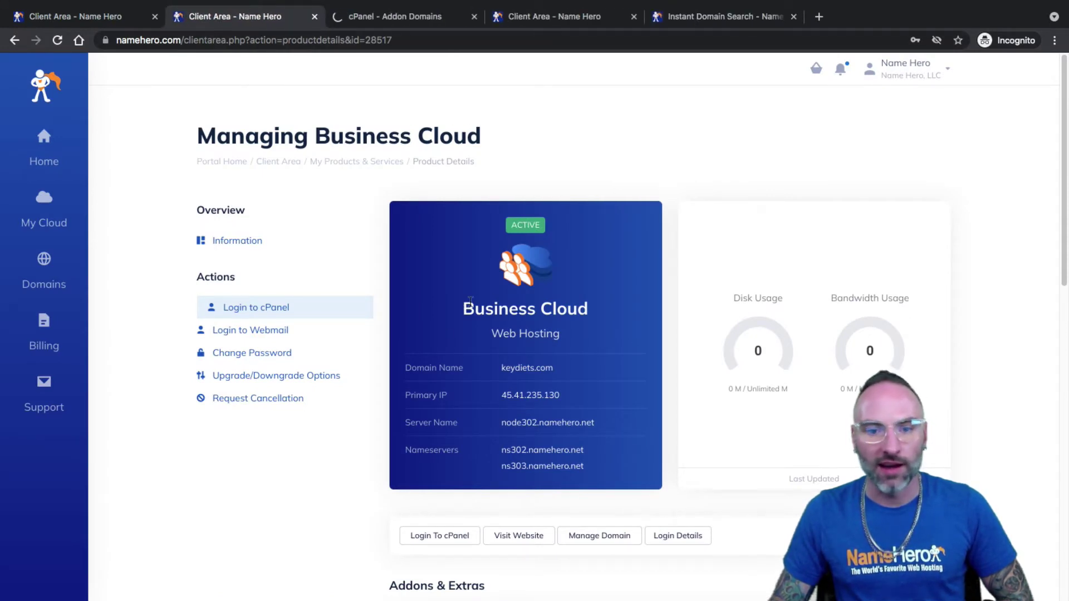
- Copy the hosting nameserver ns302.namehero.net from the Business Cloud details
{"action": "left_click_drag", "start_coordinate": [464, 308], "coordinate": [510, 328]}
{"action": "left_click", "coordinate": [510, 326]}
{"action": "left_click_drag", "start_coordinate": [500, 452], "coordinate": [499, 463]}
{"action": "triple_click", "coordinate": [558, 461]}
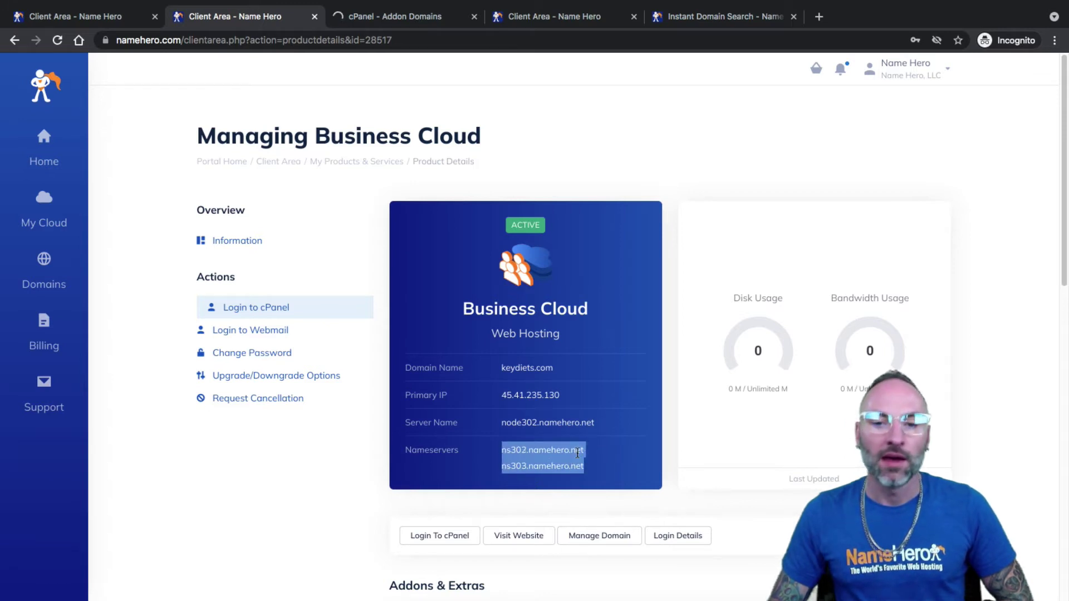
{"action": "left_click", "coordinate": [567, 453]}
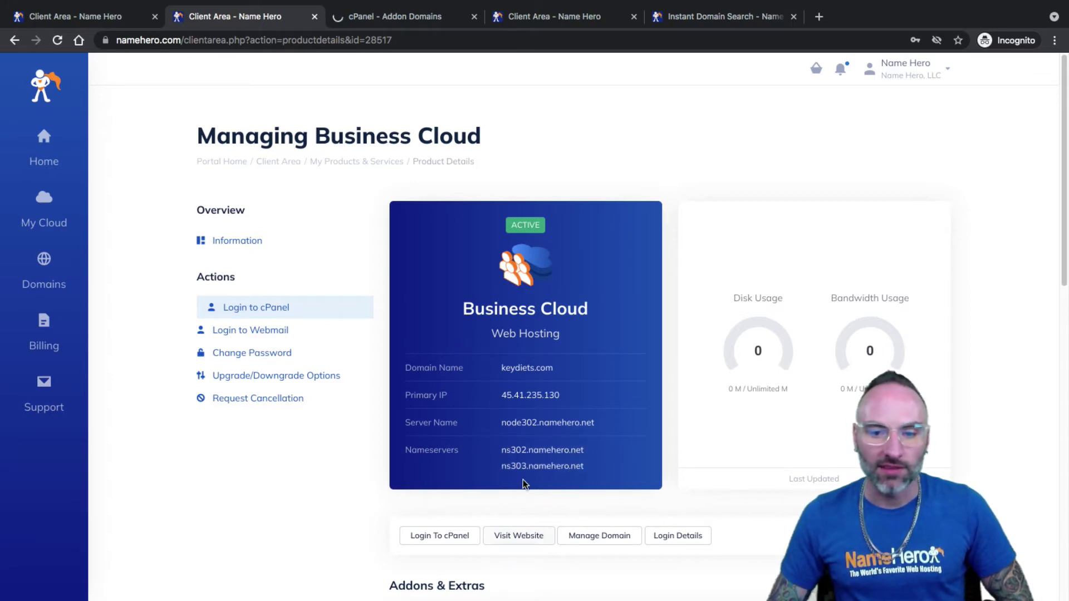
{"action": "left_click_drag", "start_coordinate": [503, 450], "coordinate": [579, 449]}
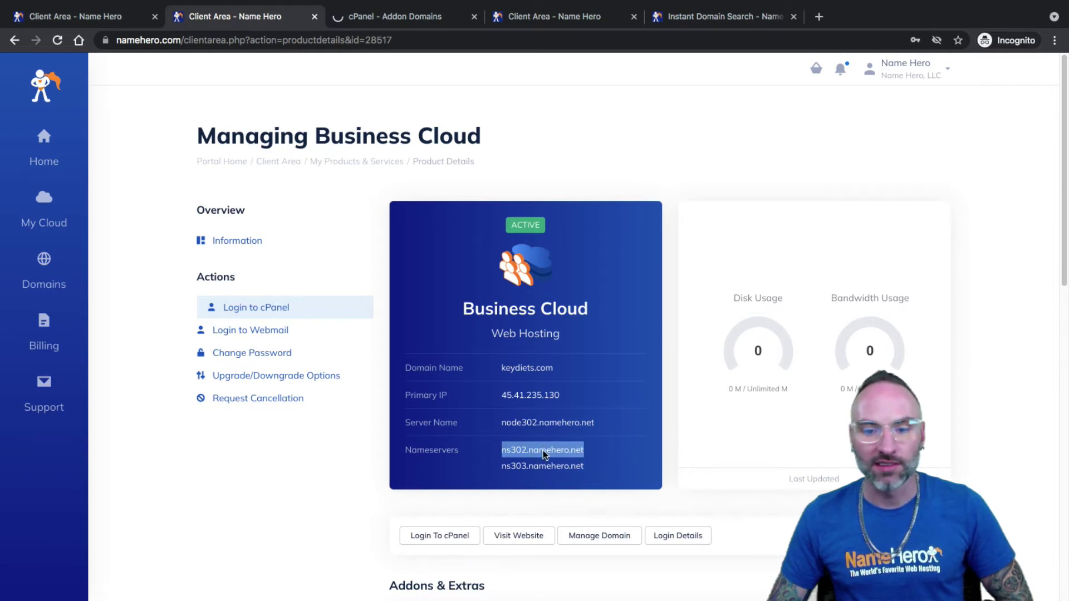
{"action": "right_click", "coordinate": [543, 451]}
{"action": "left_click", "coordinate": [564, 478]}
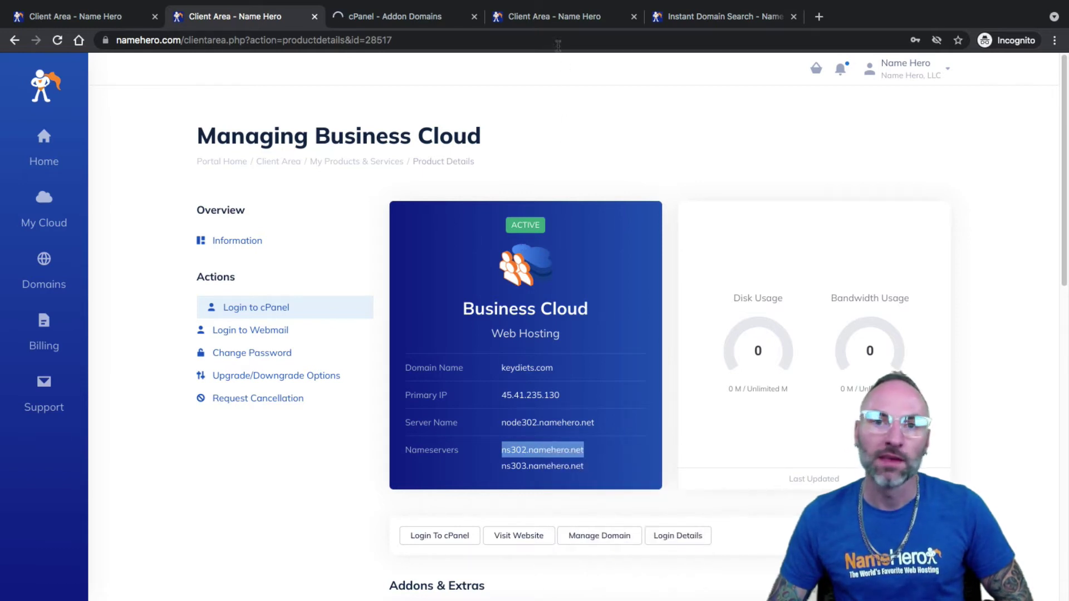
- Go to websiteaide.com's management page and open its Nameservers settings
{"action": "left_click", "coordinate": [511, 19]}
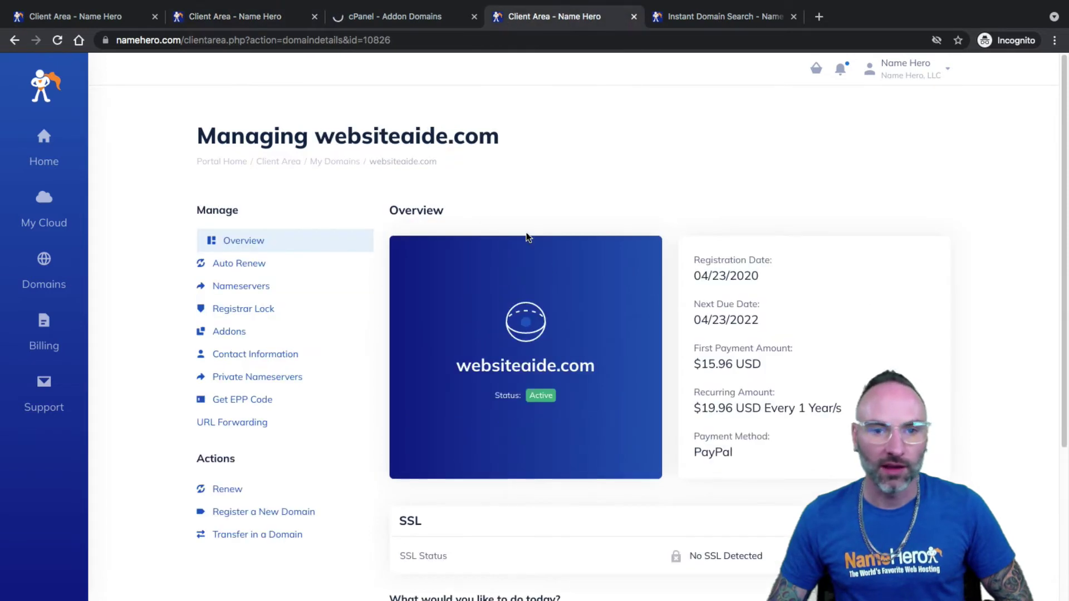
{"action": "scroll", "coordinate": [435, 223], "scroll_direction": "down", "scroll_amount": 1}
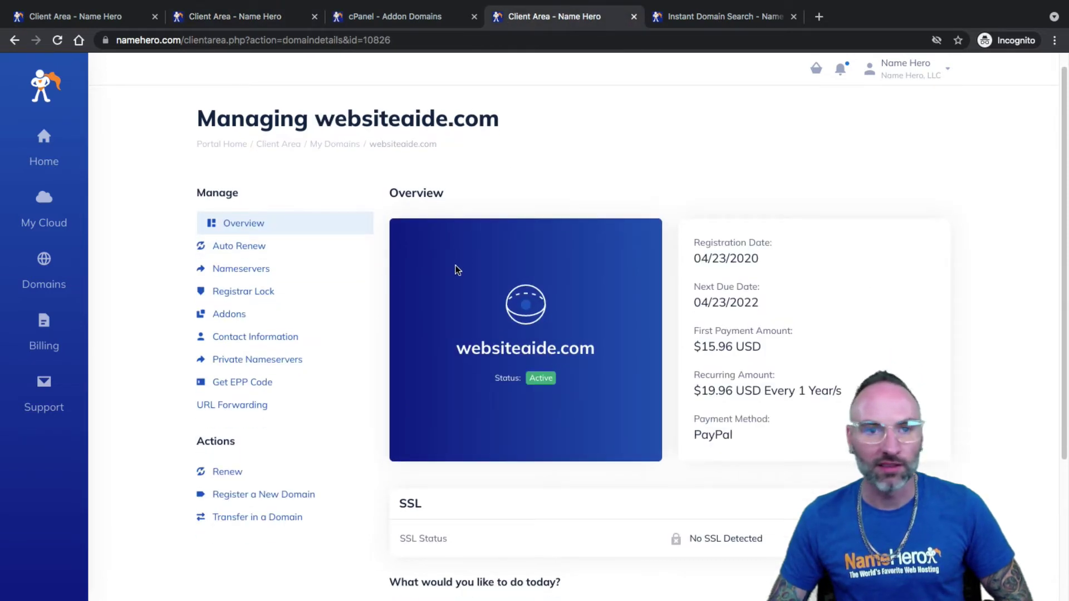
{"action": "left_click", "coordinate": [252, 271]}
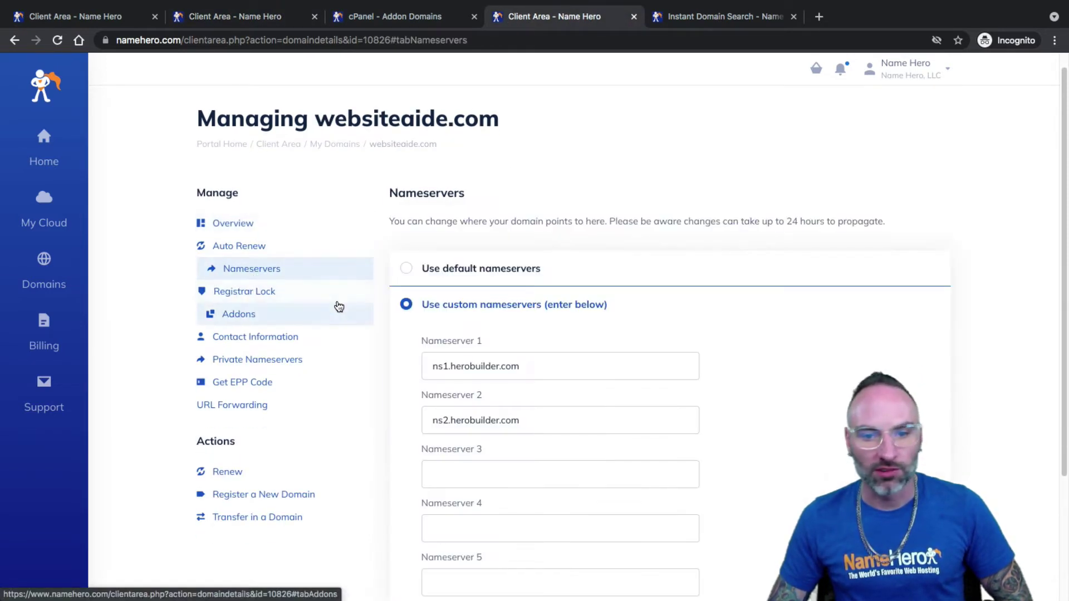
- Replace websiteaide.com's Nameserver 1 with ns302.namehero.net
{"action": "scroll", "coordinate": [338, 307], "scroll_direction": "down", "scroll_amount": 3}
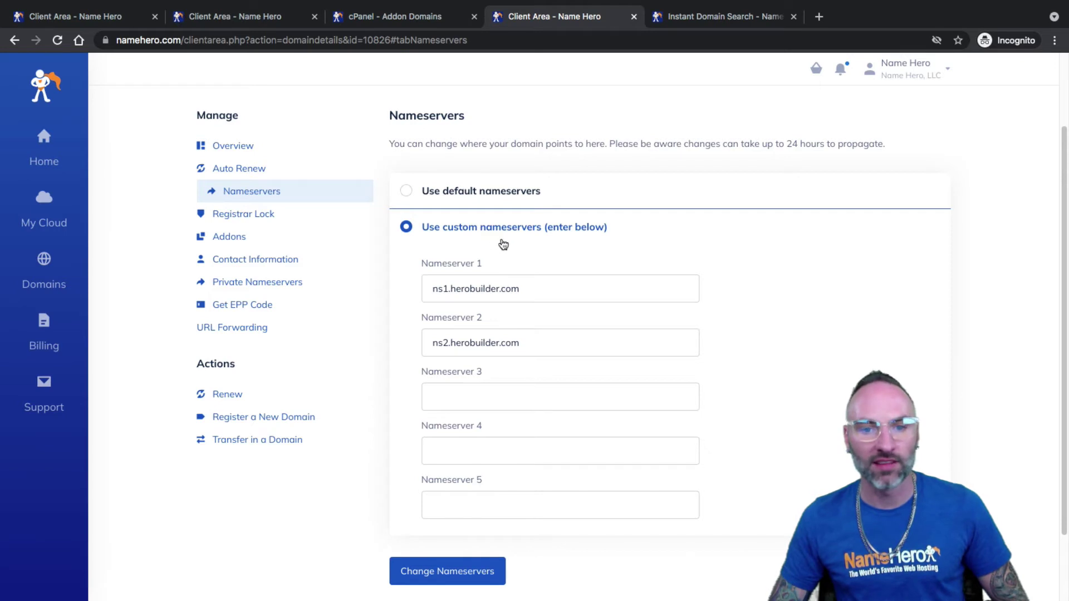
{"action": "triple_click", "coordinate": [489, 291]}
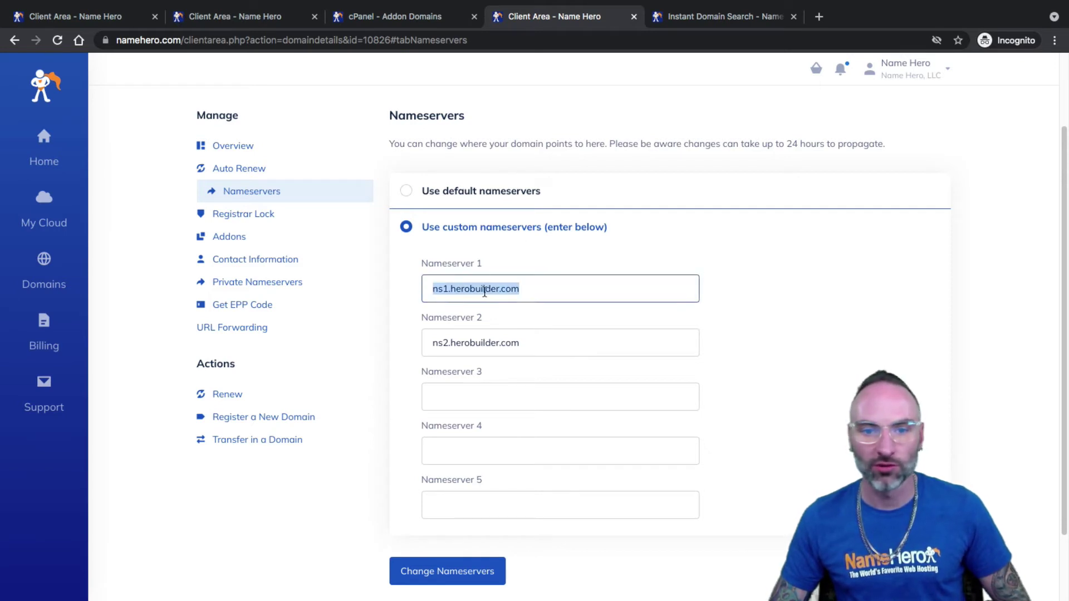
{"action": "right_click", "coordinate": [481, 287]}
{"action": "left_click", "coordinate": [562, 402]}
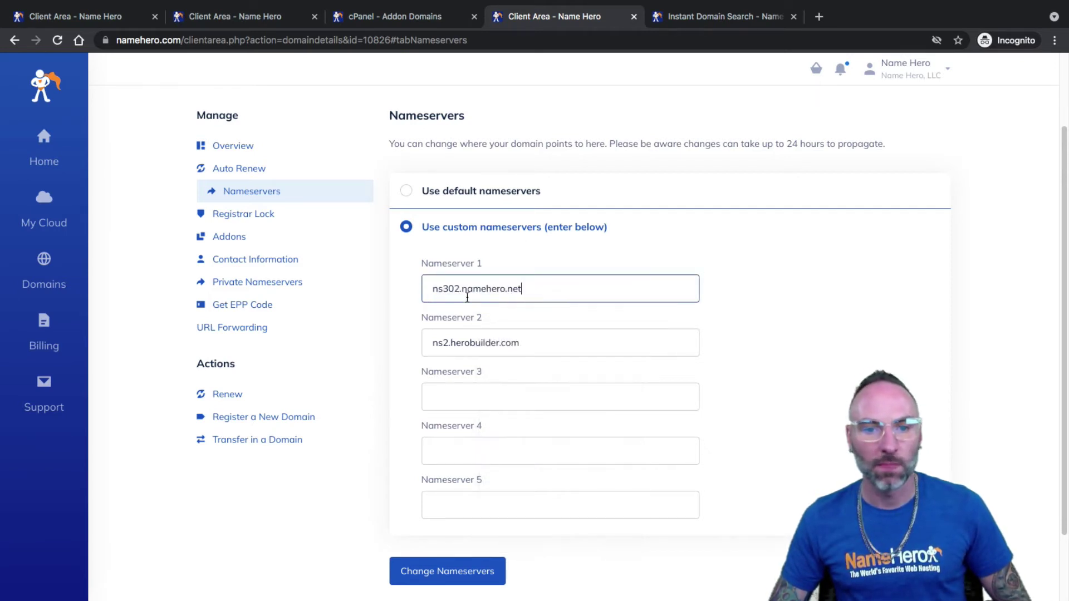
- Copy ns303.namehero.net from the Business Cloud details and return to the nameserver form
{"action": "left_click", "coordinate": [261, 20]}
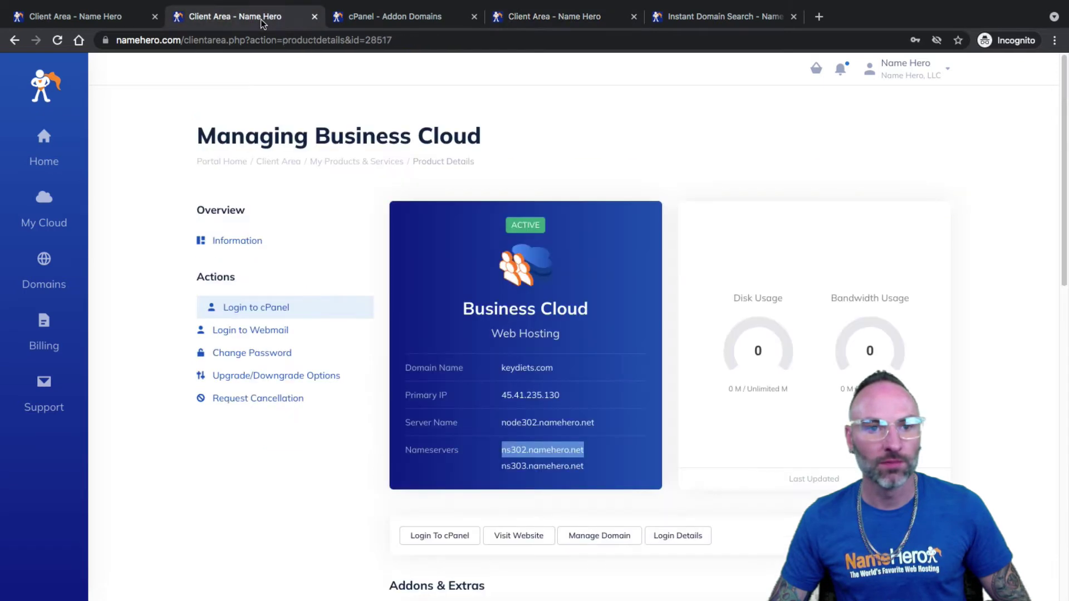
{"action": "left_click_drag", "start_coordinate": [585, 467], "coordinate": [501, 470]}
{"action": "right_click", "coordinate": [577, 474]}
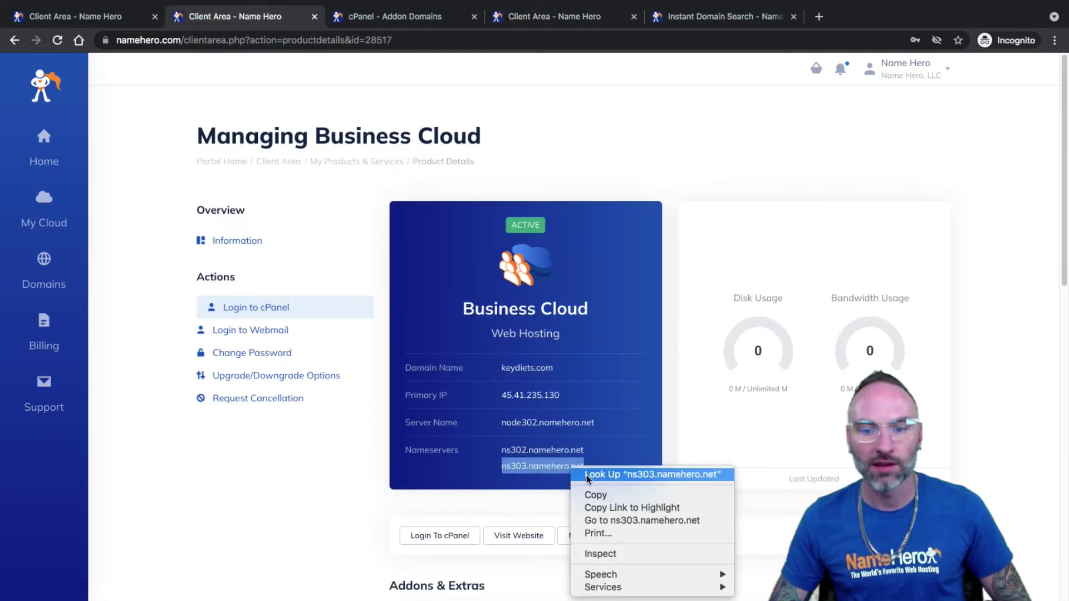
{"action": "left_click", "coordinate": [594, 495]}
{"action": "left_click", "coordinate": [396, 17]}
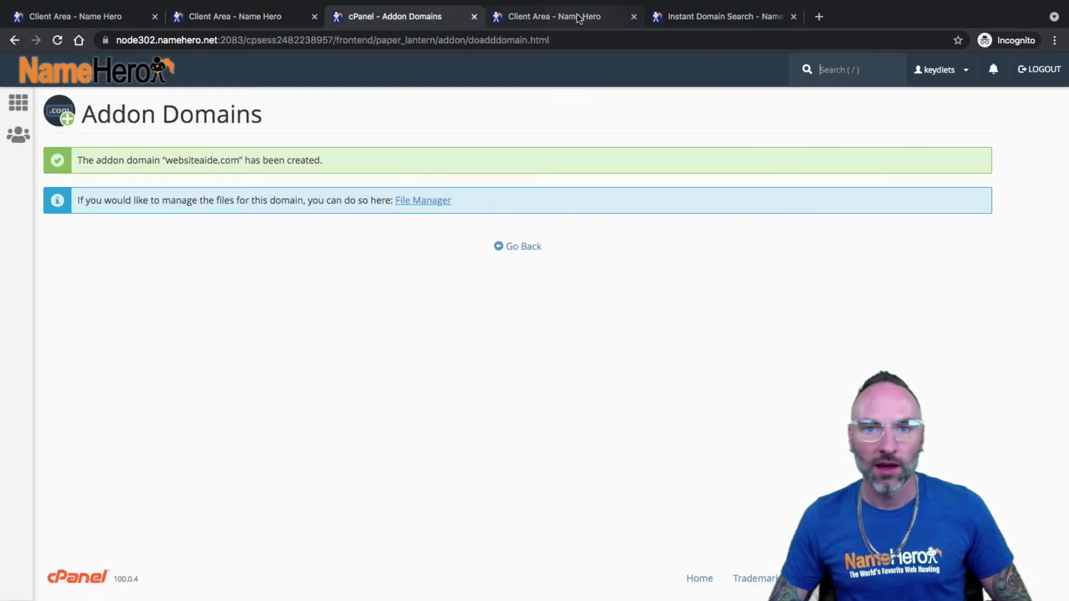
{"action": "left_click", "coordinate": [579, 19]}
- Replace Nameserver 2 ns2.herobuilder.com with ns303.namehero.net
{"action": "left_click", "coordinate": [480, 397]}
{"action": "right_click", "coordinate": [462, 396]}
{"action": "left_click", "coordinate": [477, 349]}
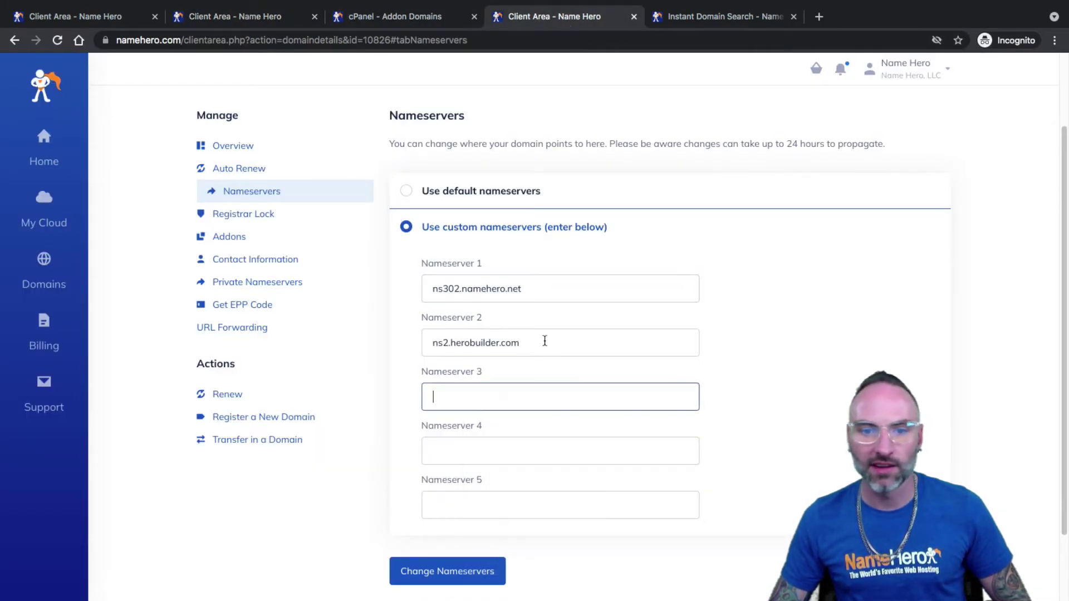
{"action": "left_click_drag", "start_coordinate": [544, 341], "coordinate": [440, 342]}
{"action": "right_click", "coordinate": [447, 341]}
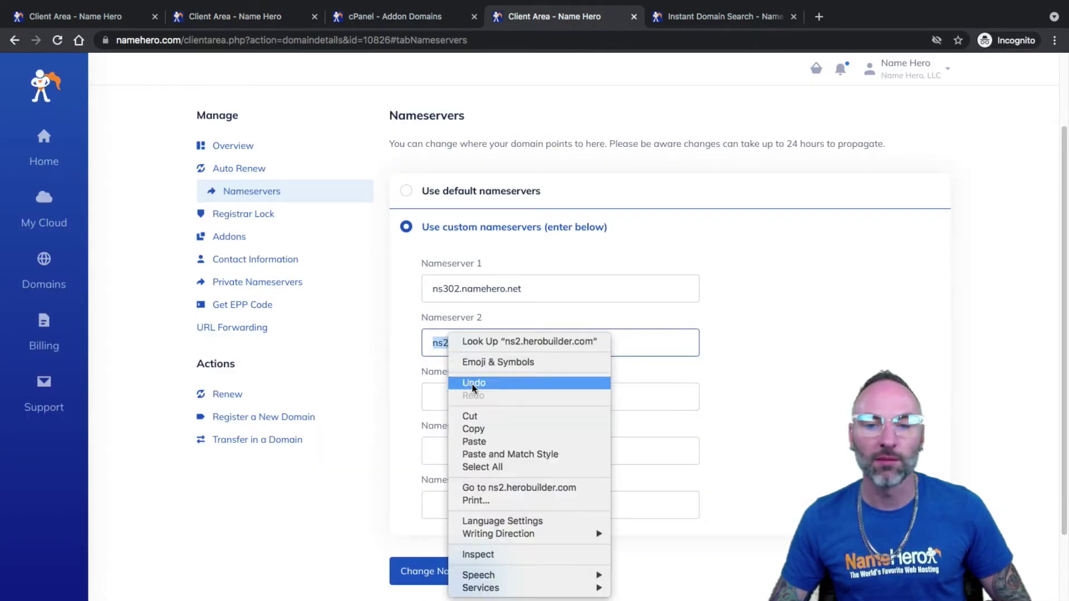
{"action": "left_click", "coordinate": [486, 442]}
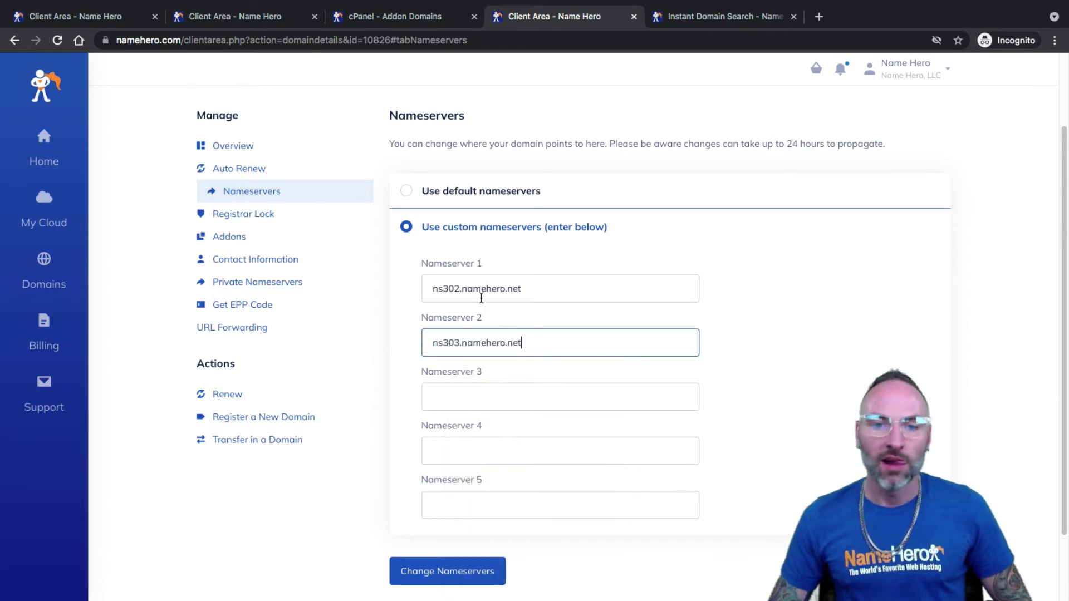
- Check both new nameserver values, then go back to the Business Cloud details
{"action": "left_click", "coordinate": [466, 289]}
{"action": "left_click", "coordinate": [459, 344]}
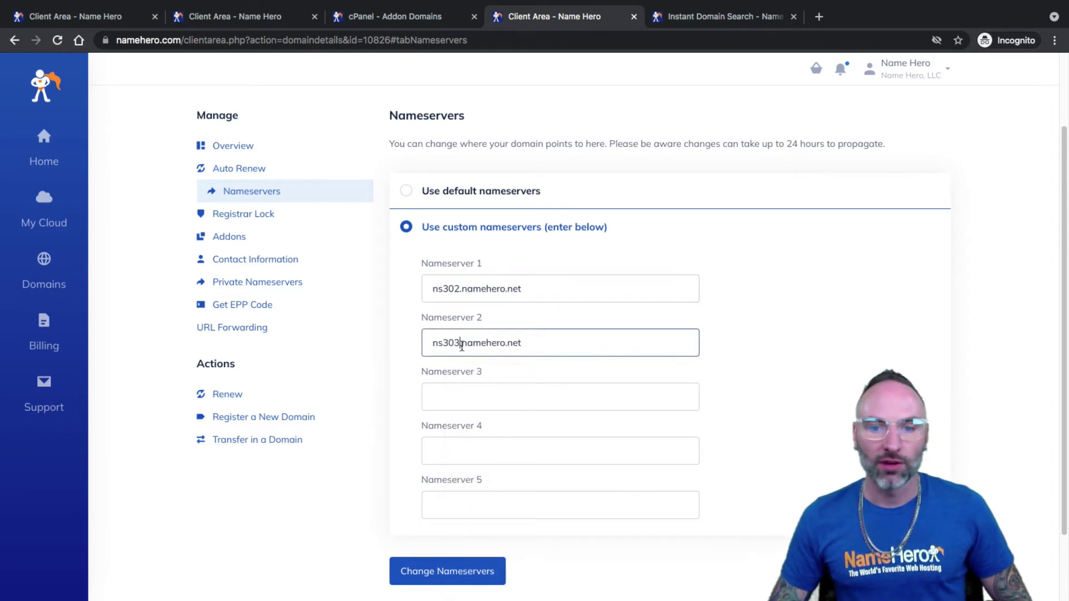
{"action": "left_click", "coordinate": [537, 287]}
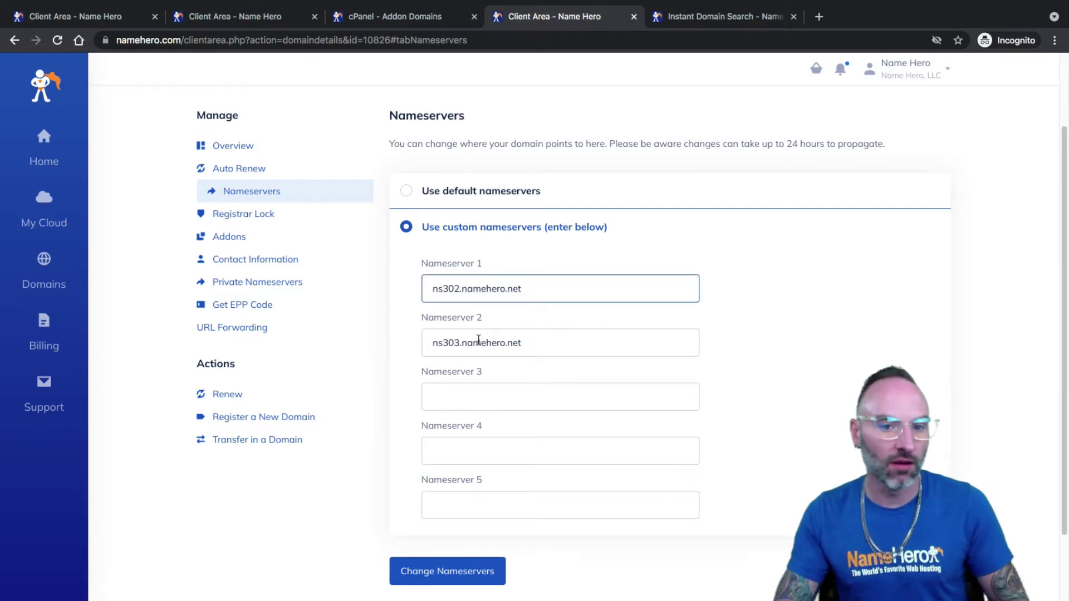
{"action": "left_click", "coordinate": [243, 17]}
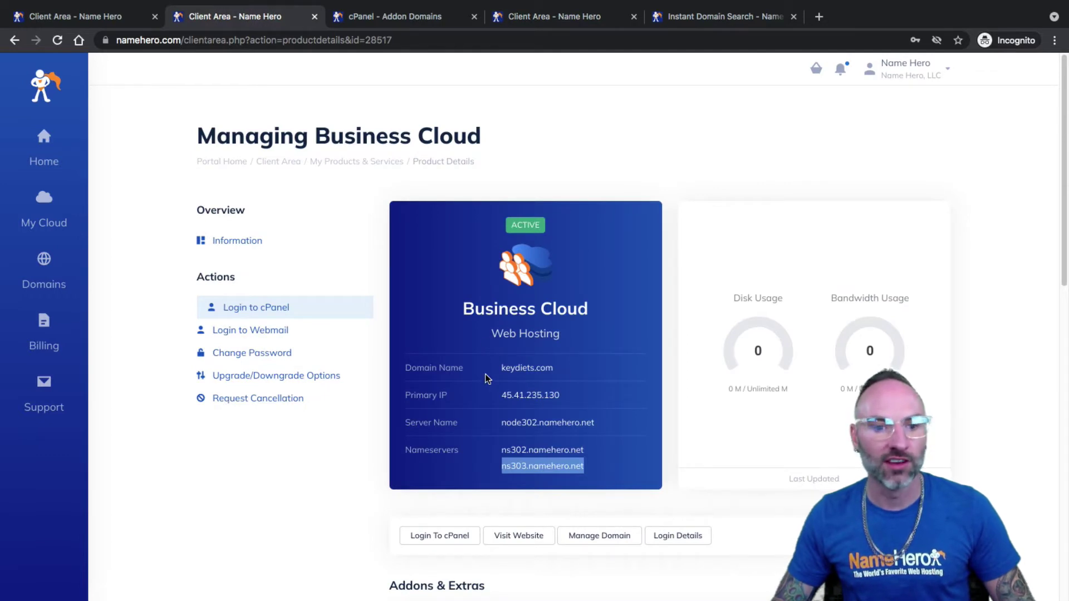
- Save websiteaide.com's ns302/ns303 nameservers with Change Nameservers
{"action": "triple_click", "coordinate": [482, 308]}
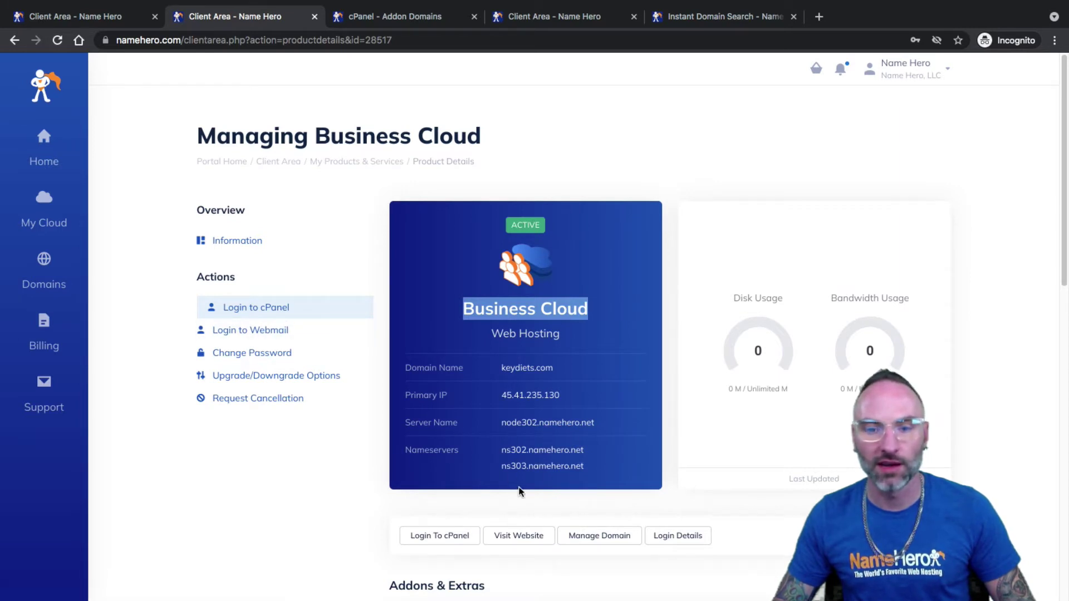
{"action": "left_click", "coordinate": [377, 12]}
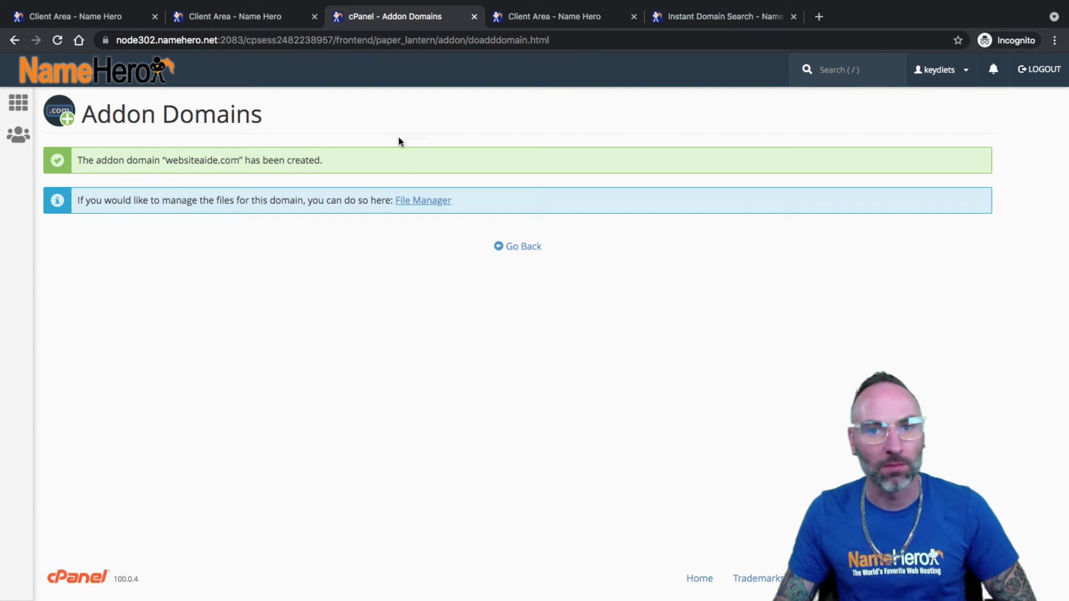
{"action": "left_click", "coordinate": [552, 16]}
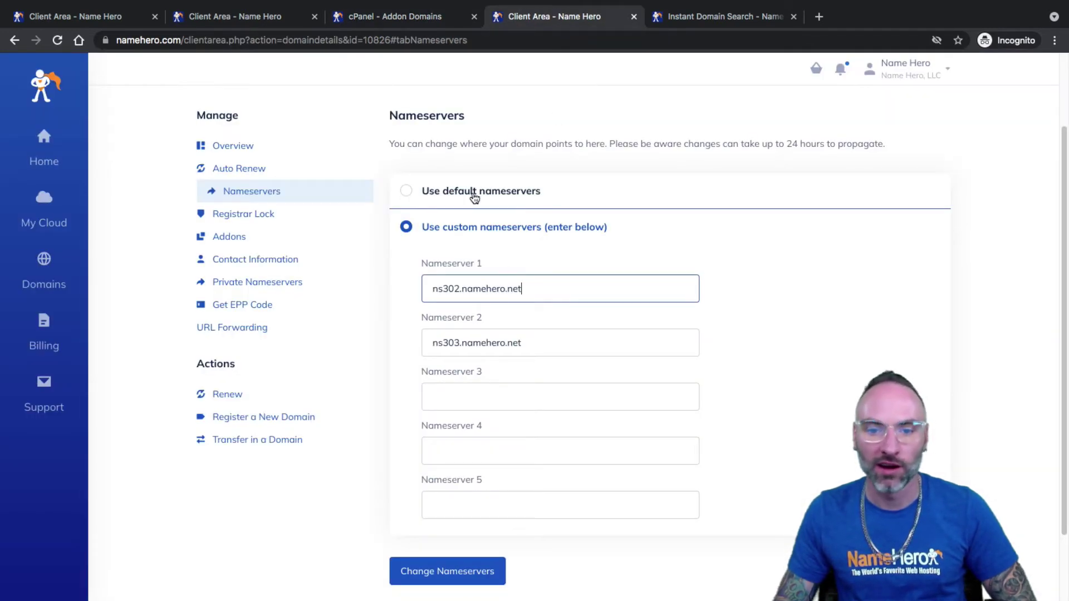
{"action": "left_click", "coordinate": [468, 564]}
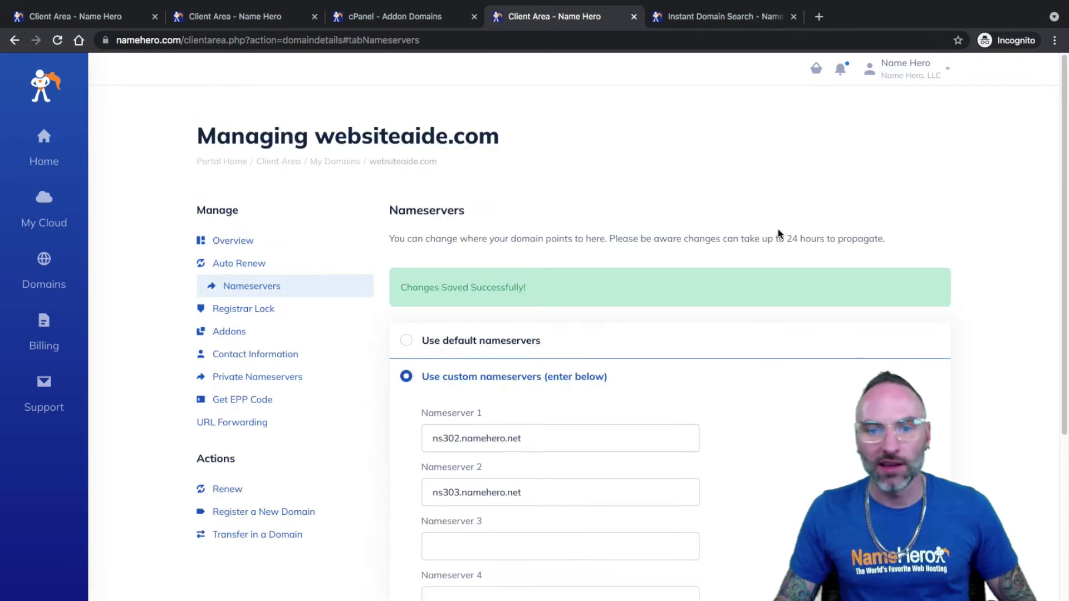
- Highlight the note that nameserver changes take 24 hours to propagate
{"action": "left_click_drag", "start_coordinate": [786, 240], "coordinate": [805, 235]}
{"action": "left_click", "coordinate": [884, 237]}
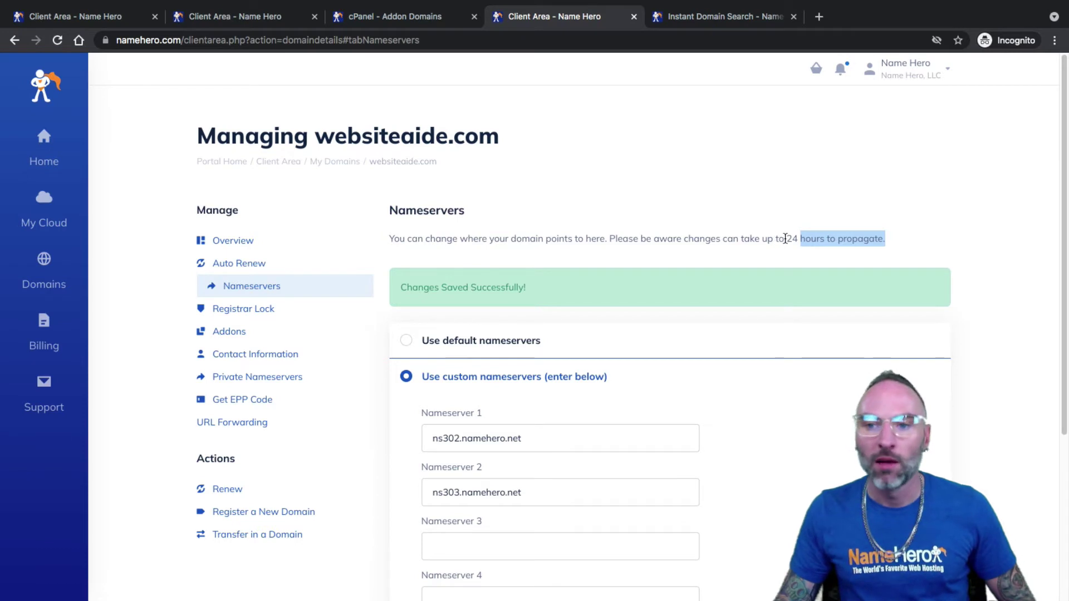
{"action": "left_click", "coordinate": [795, 238]}
{"action": "left_click_drag", "start_coordinate": [866, 239], "coordinate": [783, 238]}
{"action": "left_click", "coordinate": [781, 238]}
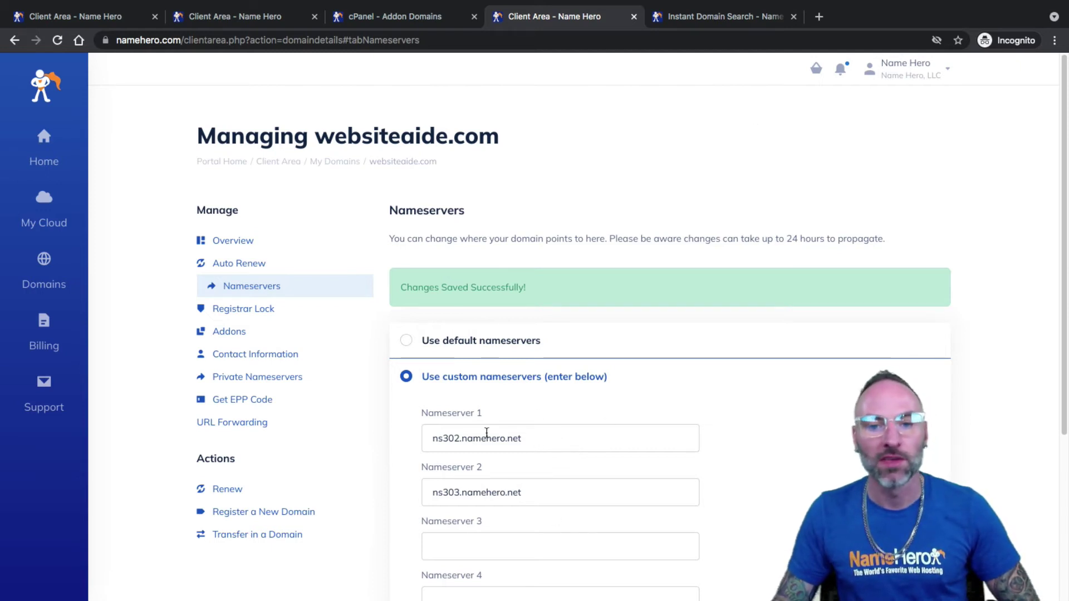
- Return to the addon domains list and find the websiteaide.com entry
{"action": "left_click", "coordinate": [384, 16]}
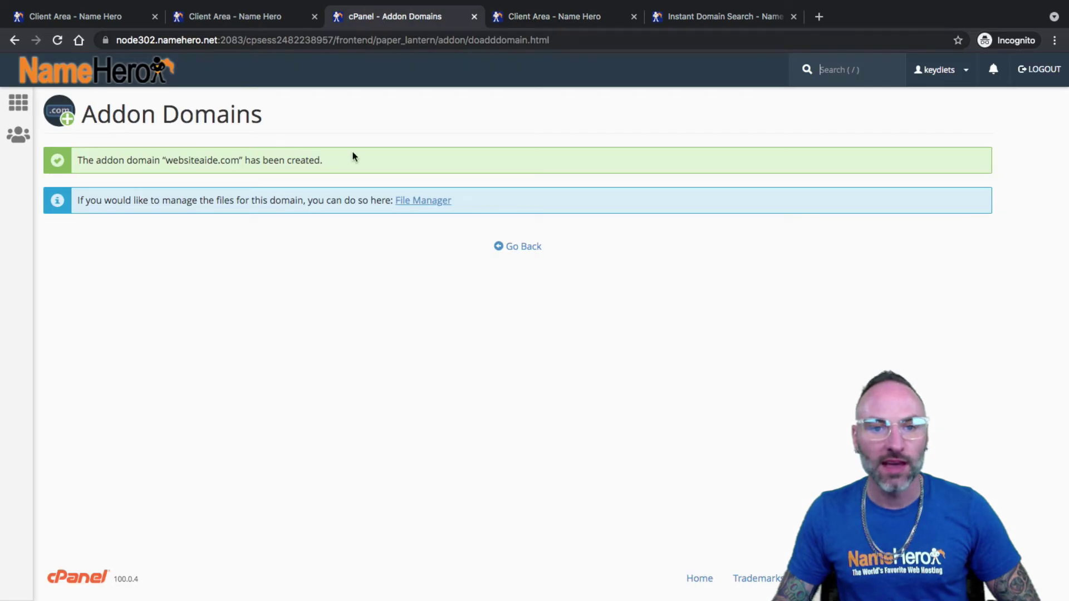
{"action": "left_click", "coordinate": [523, 246]}
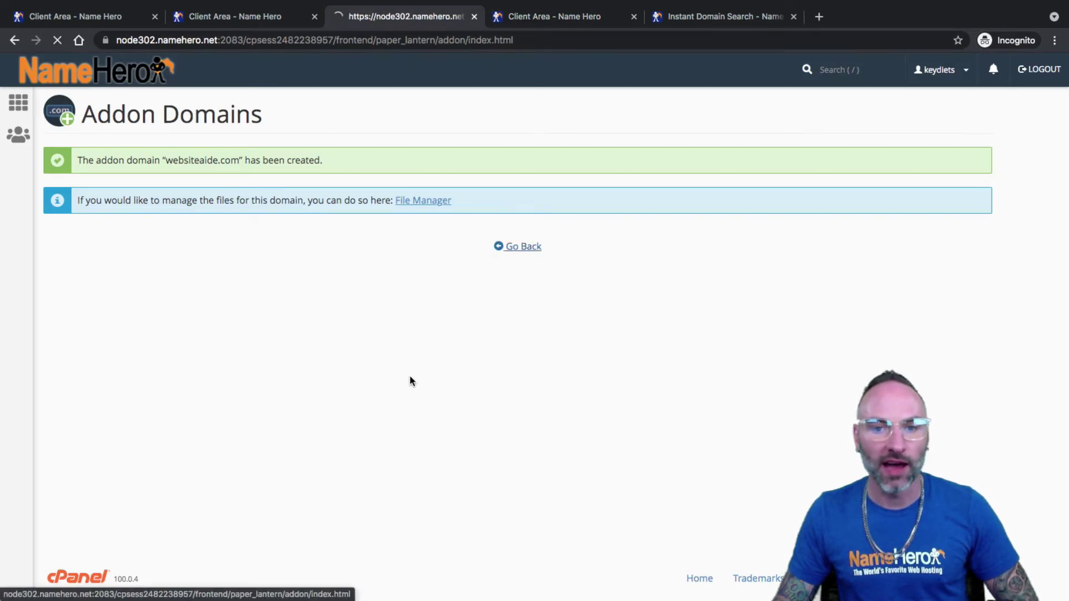
{"action": "scroll", "coordinate": [378, 380], "scroll_direction": "down", "scroll_amount": 2}
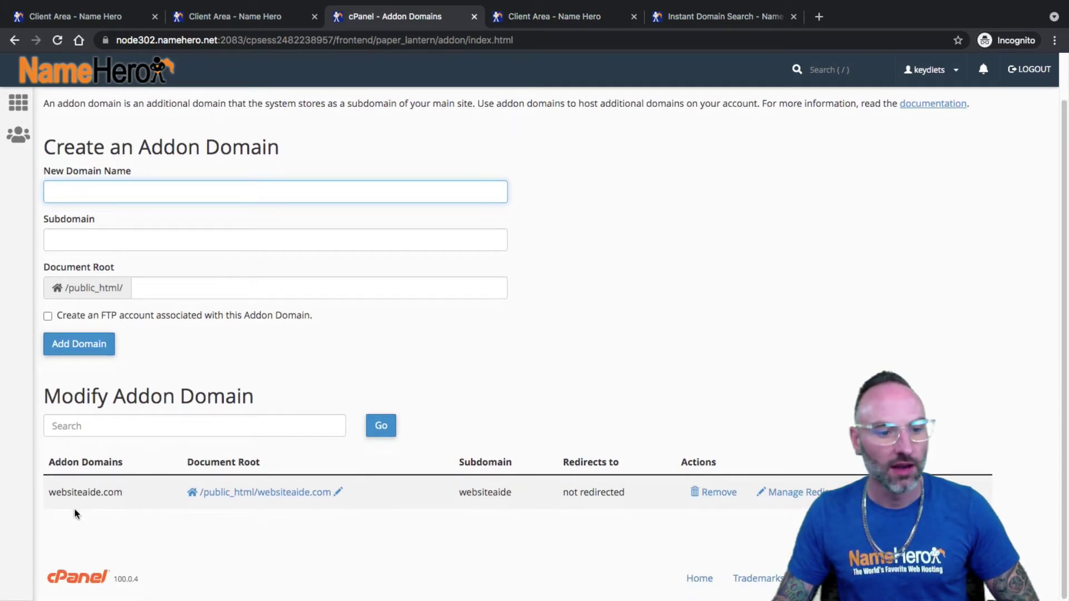
{"action": "left_click_drag", "start_coordinate": [55, 492], "coordinate": [130, 490]}
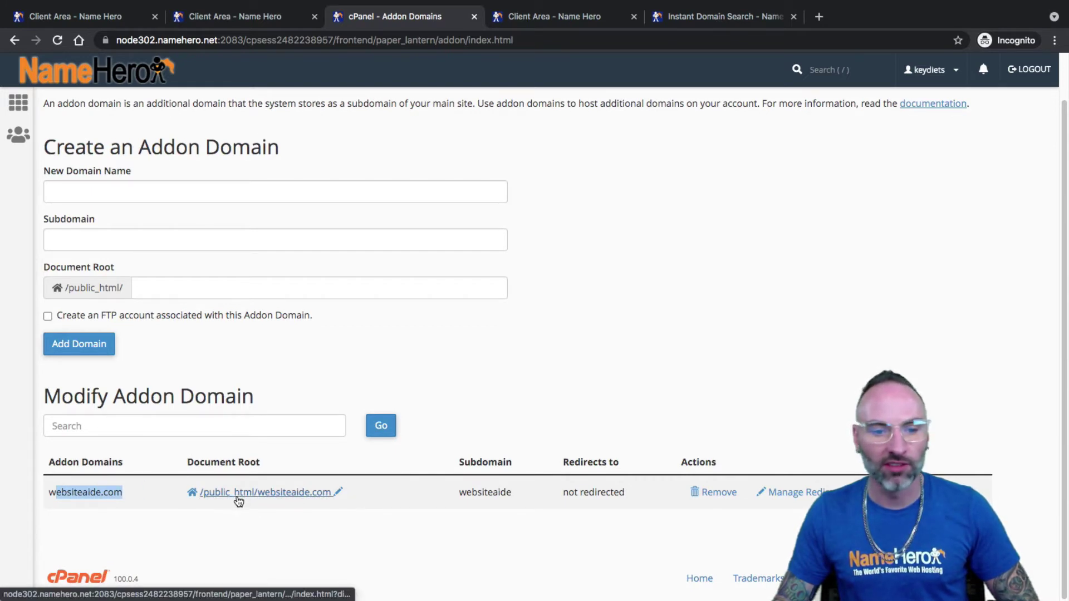
- Open websiteaide.com's document root folder in File Manager, which holds only cgi-bin
{"action": "left_click", "coordinate": [285, 496]}
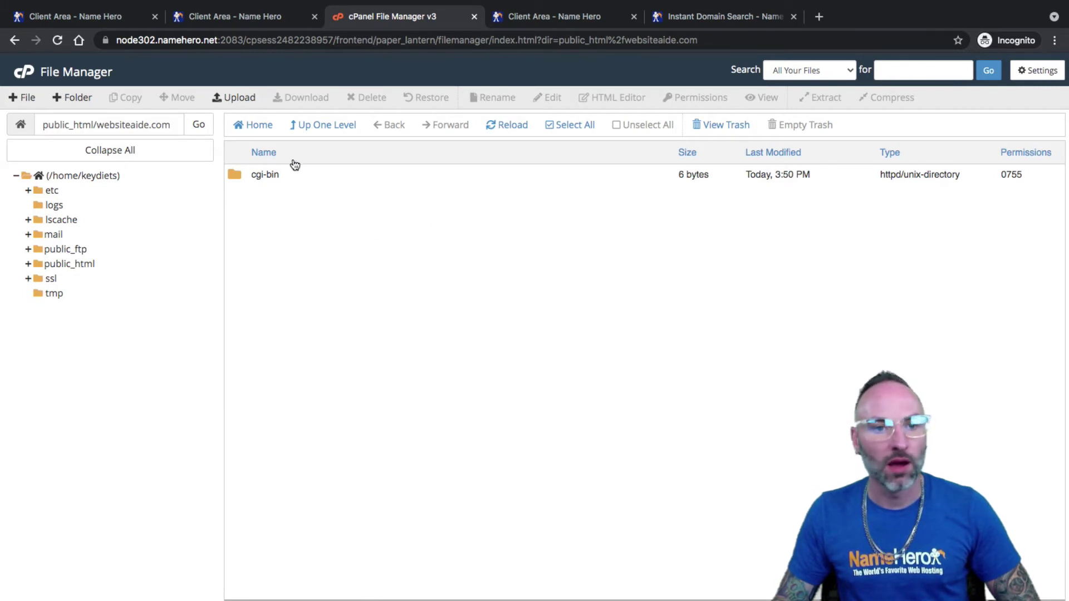
{"action": "left_click", "coordinate": [253, 16]}
{"action": "left_click", "coordinate": [378, 17]}
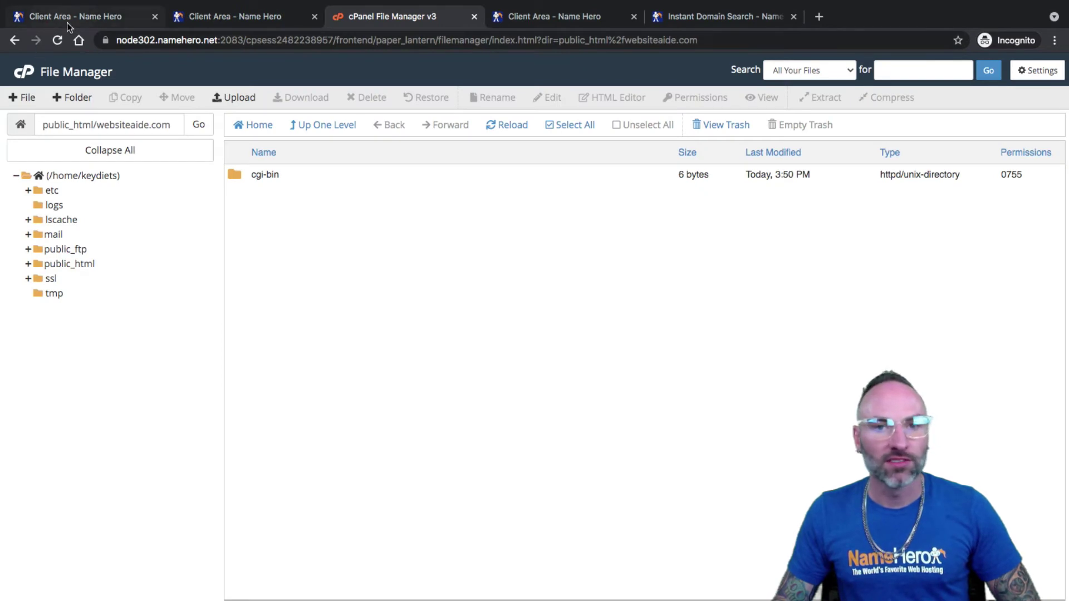
{"action": "left_click", "coordinate": [524, 21]}
{"action": "left_click", "coordinate": [443, 21]}
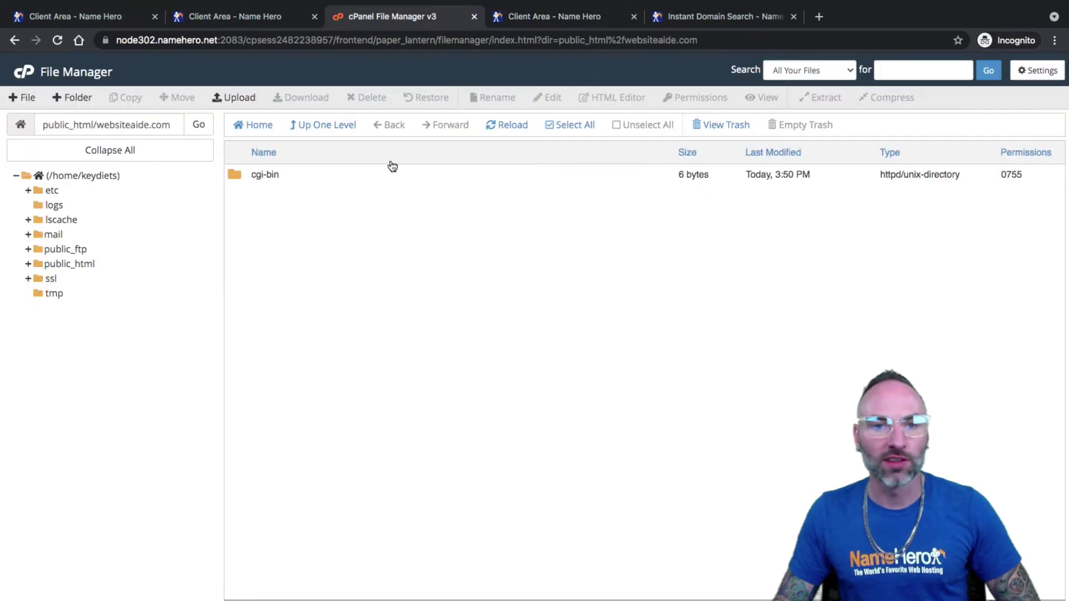
- Go back to the cPanel dashboard and scroll down to Softaculous
{"action": "left_click", "coordinate": [24, 76]}
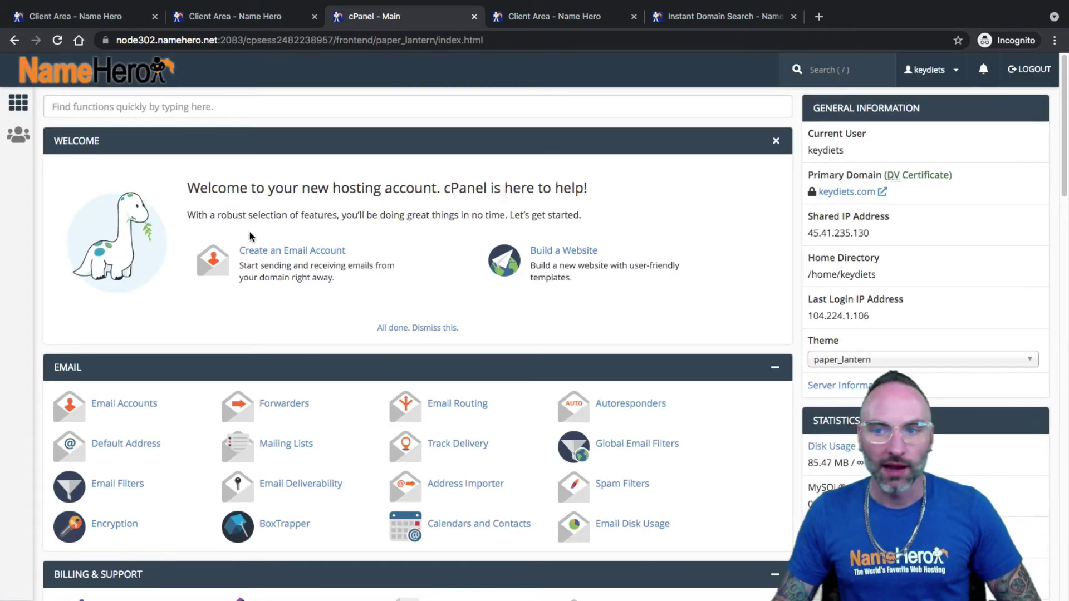
{"action": "scroll", "coordinate": [249, 232], "scroll_direction": "down", "scroll_amount": 20}
{"action": "scroll", "coordinate": [249, 237], "scroll_direction": "down", "scroll_amount": 2}
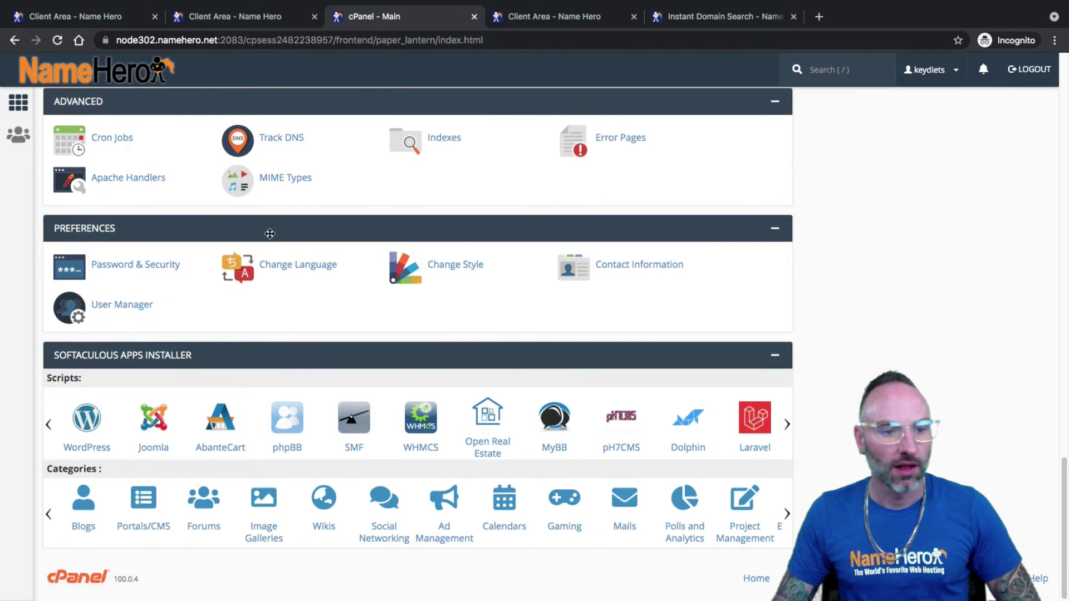
- Start a WordPress 5.8.2 install and expand the domain list to show all three domains
{"action": "left_click", "coordinate": [85, 448]}
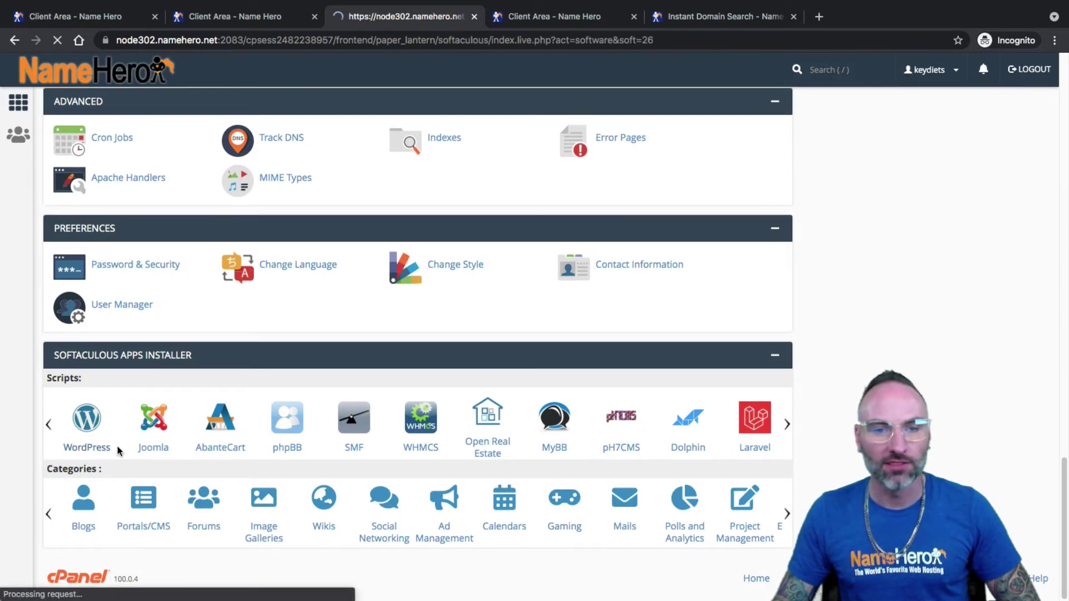
{"action": "scroll", "coordinate": [240, 428], "scroll_direction": "down", "scroll_amount": 1}
{"action": "scroll", "coordinate": [240, 428], "scroll_direction": "down", "scroll_amount": 1}
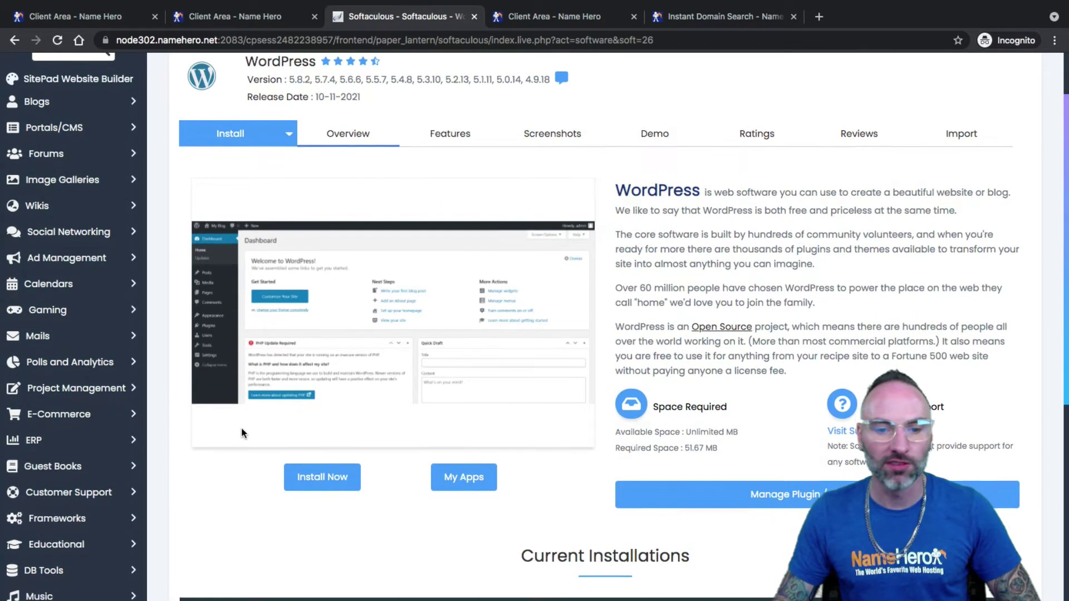
{"action": "left_click", "coordinate": [330, 472]}
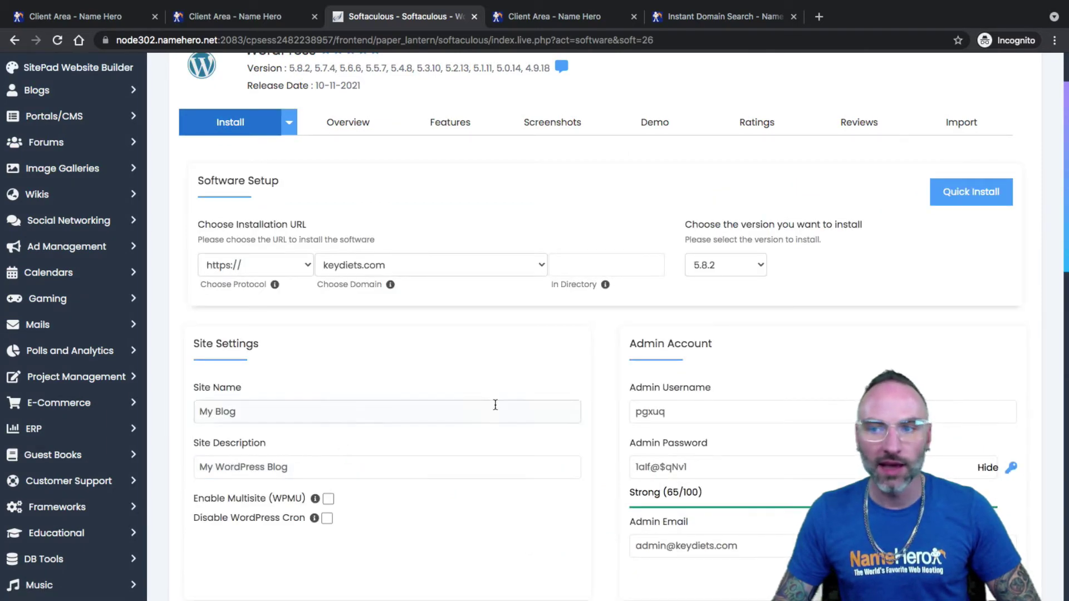
{"action": "left_click", "coordinate": [378, 268]}
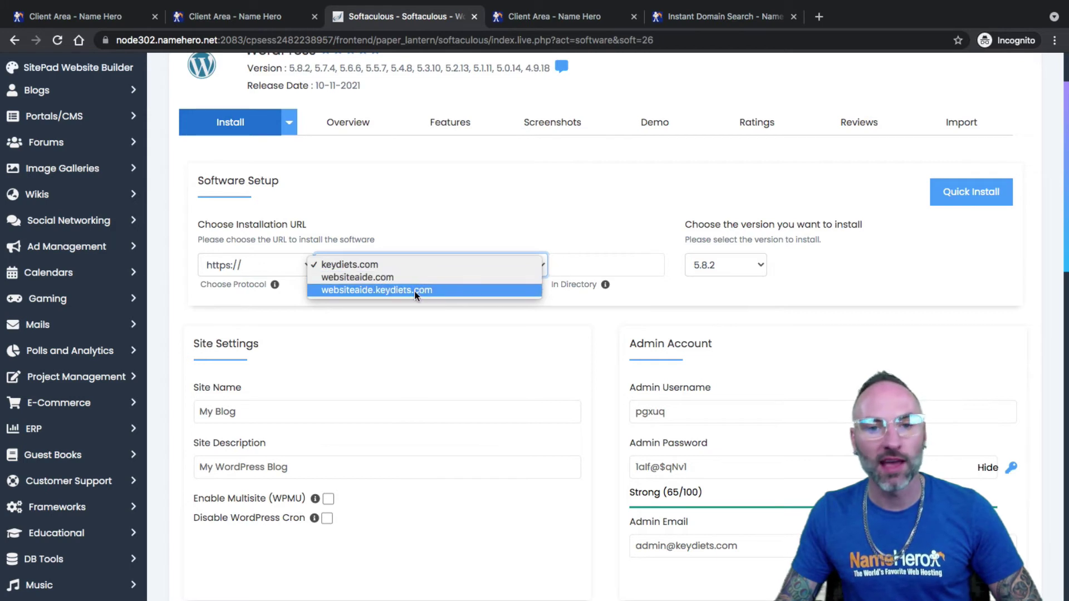
{"action": "left_click", "coordinate": [358, 276]}
{"action": "mouse_move", "coordinate": [391, 287]}
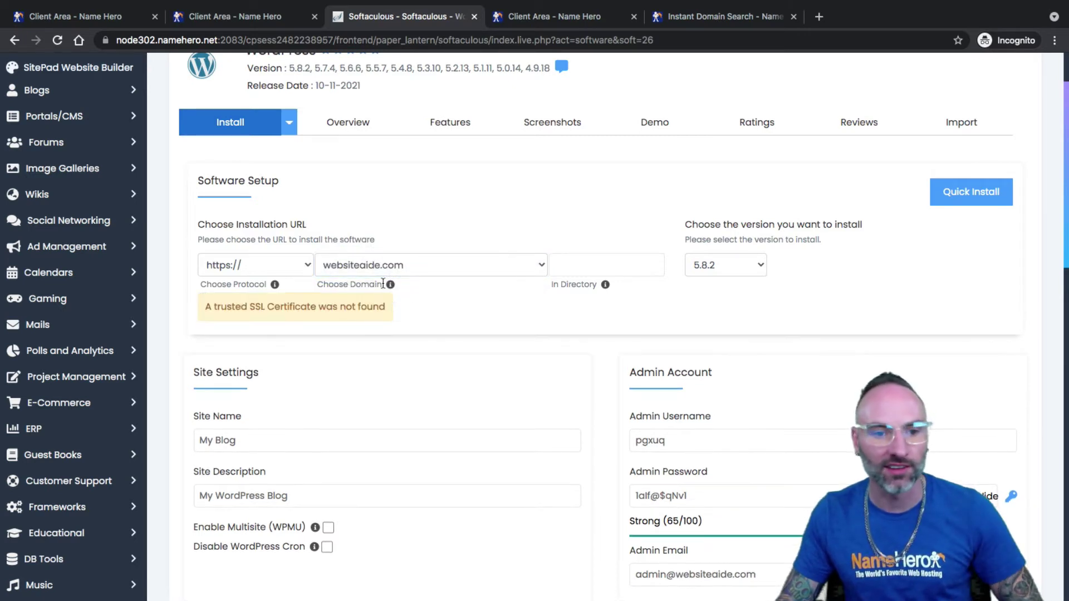
{"action": "left_click", "coordinate": [224, 267]}
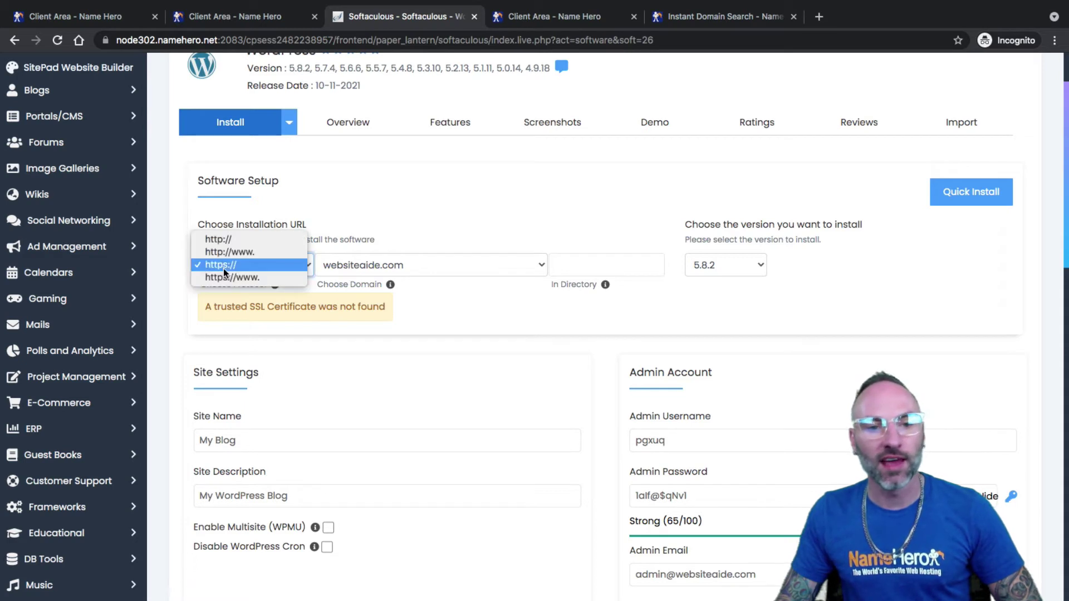
{"action": "left_click", "coordinate": [277, 302]}
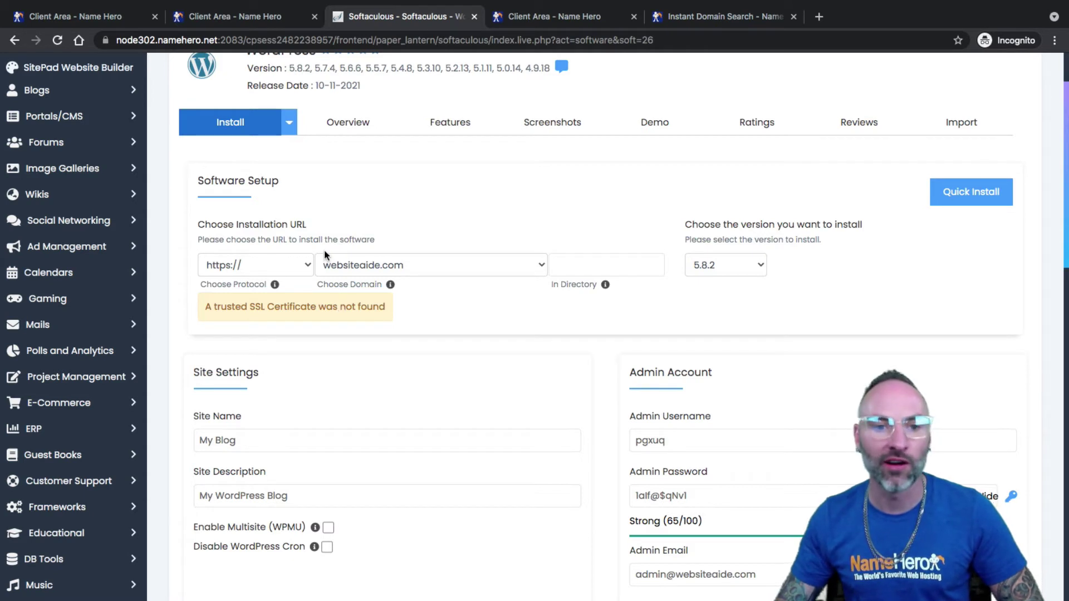
{"action": "left_click", "coordinate": [257, 267]}
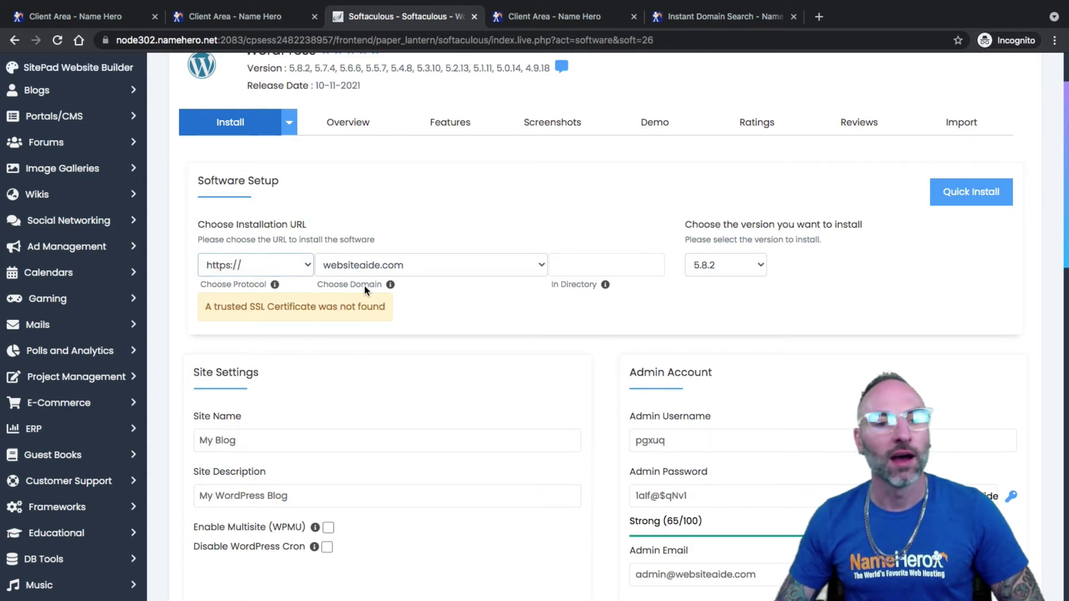
{"action": "left_click", "coordinate": [393, 270]}
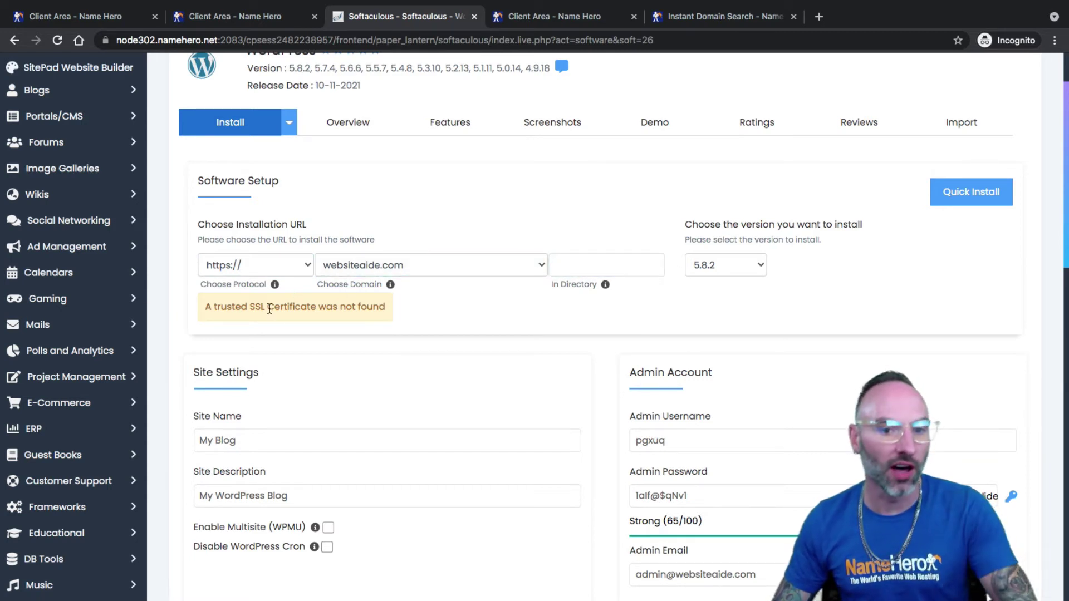
{"action": "left_click", "coordinate": [611, 270]}
{"action": "left_click_drag", "start_coordinate": [560, 279], "coordinate": [579, 281]}
{"action": "left_click", "coordinate": [563, 277]}
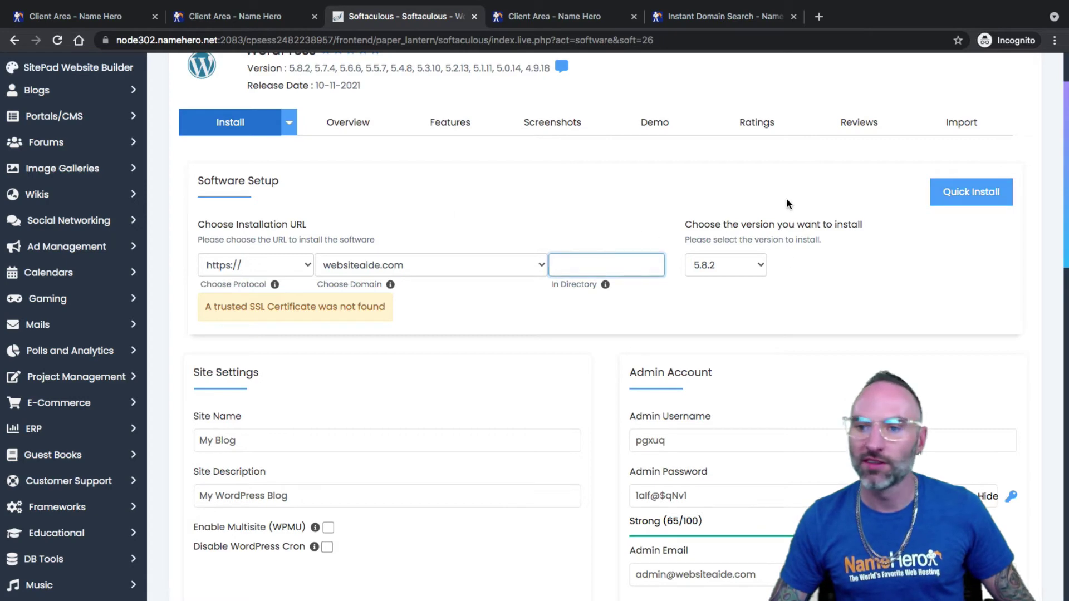
{"action": "left_click", "coordinate": [969, 198]}
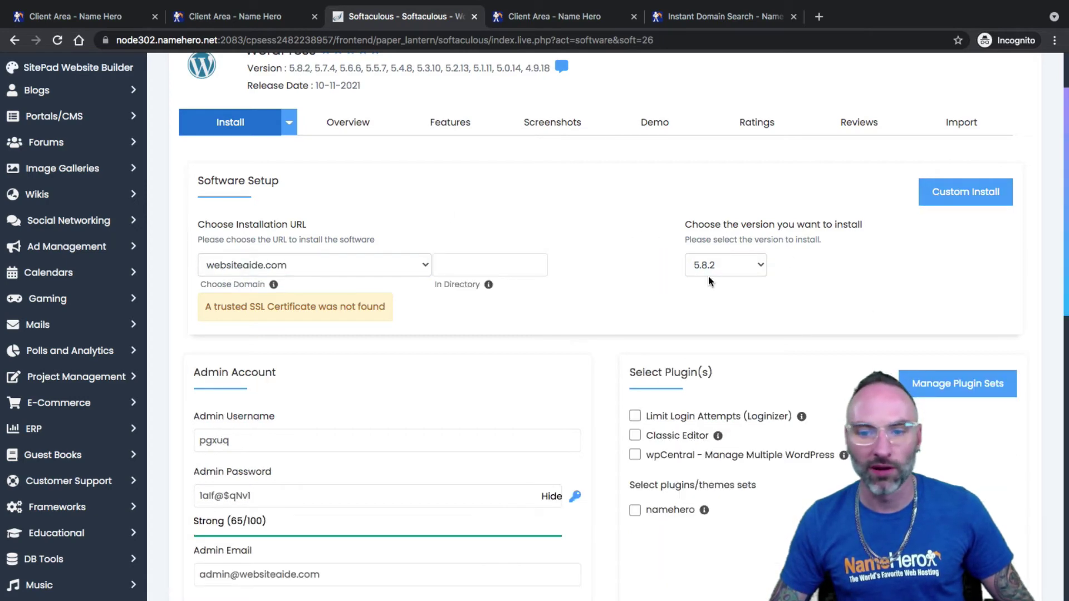
- Review the generated admin username and leave it unchanged
{"action": "scroll", "coordinate": [718, 270], "scroll_direction": "down", "scroll_amount": 3}
{"action": "left_click", "coordinate": [291, 268]}
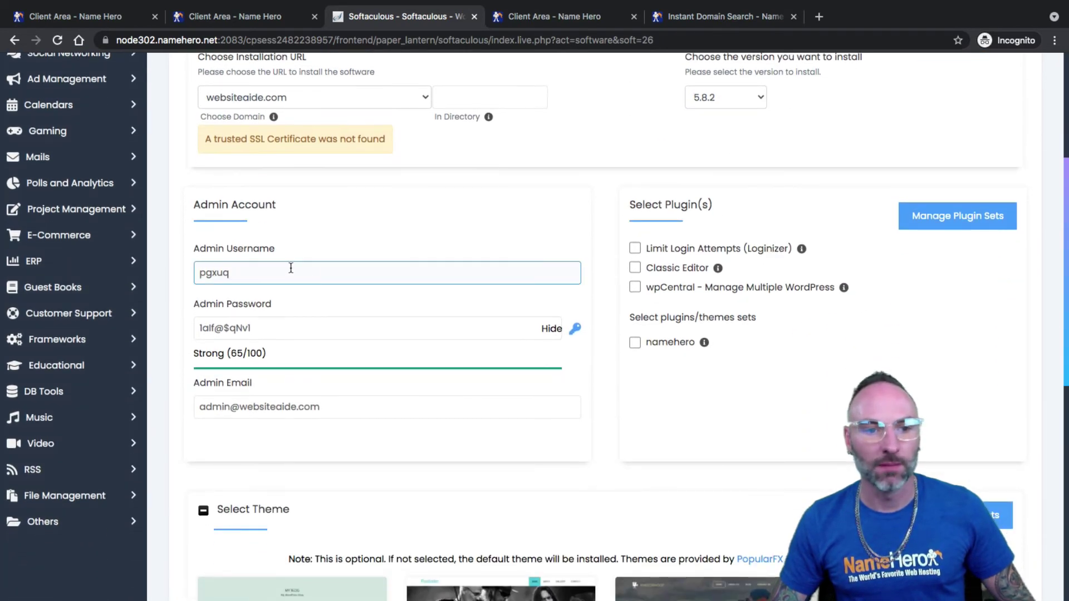
{"action": "left_click", "coordinate": [287, 316]}
{"action": "left_click", "coordinate": [278, 273]}
{"action": "double_click", "coordinate": [277, 273]}
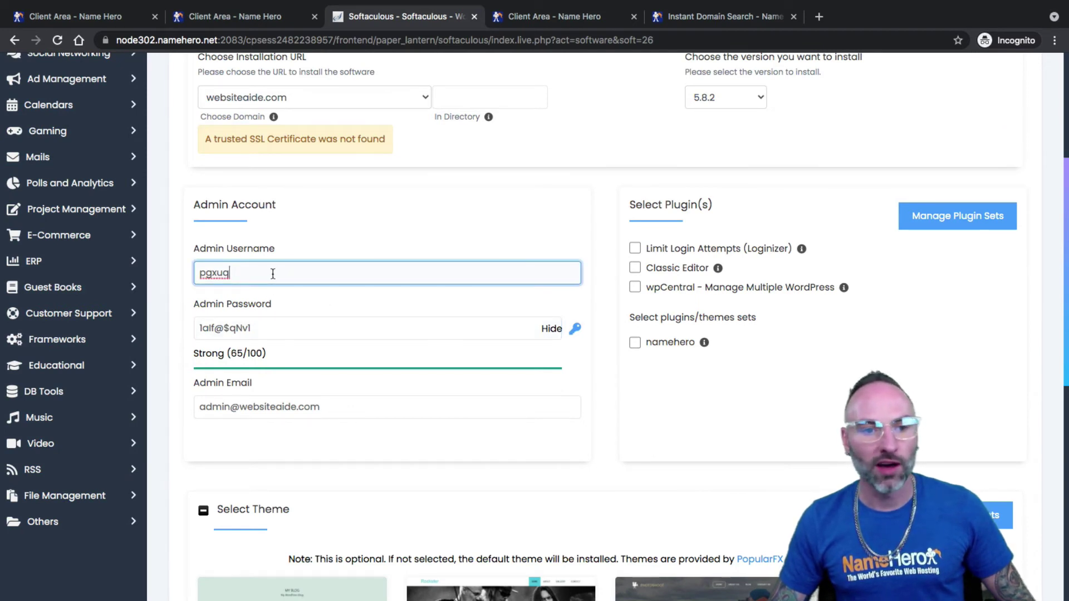
{"action": "left_click", "coordinate": [258, 280]}
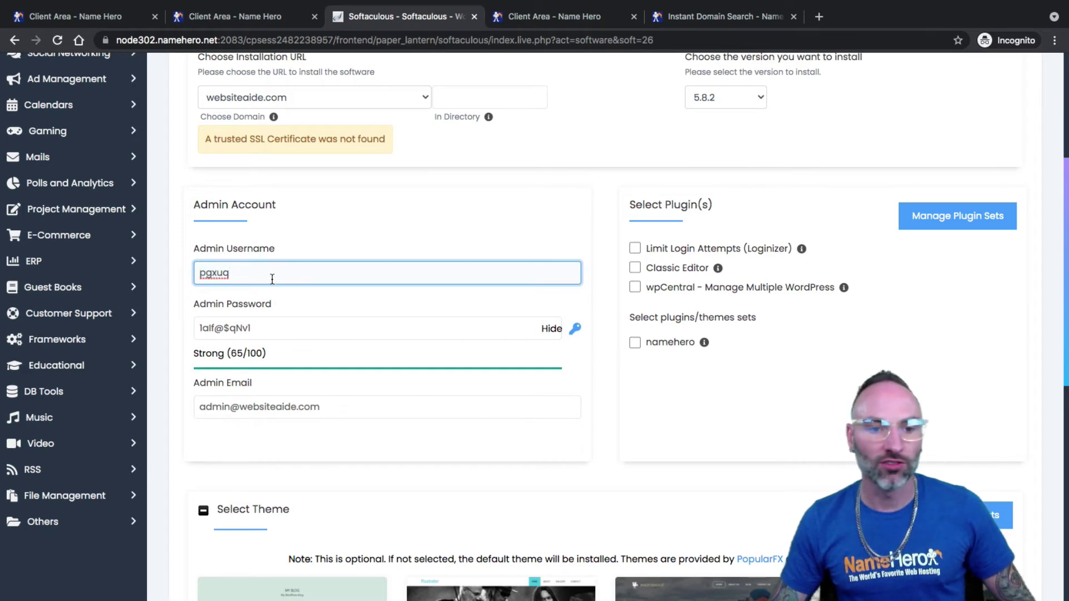
{"action": "double_click", "coordinate": [209, 273]}
{"action": "left_click", "coordinate": [208, 272]}
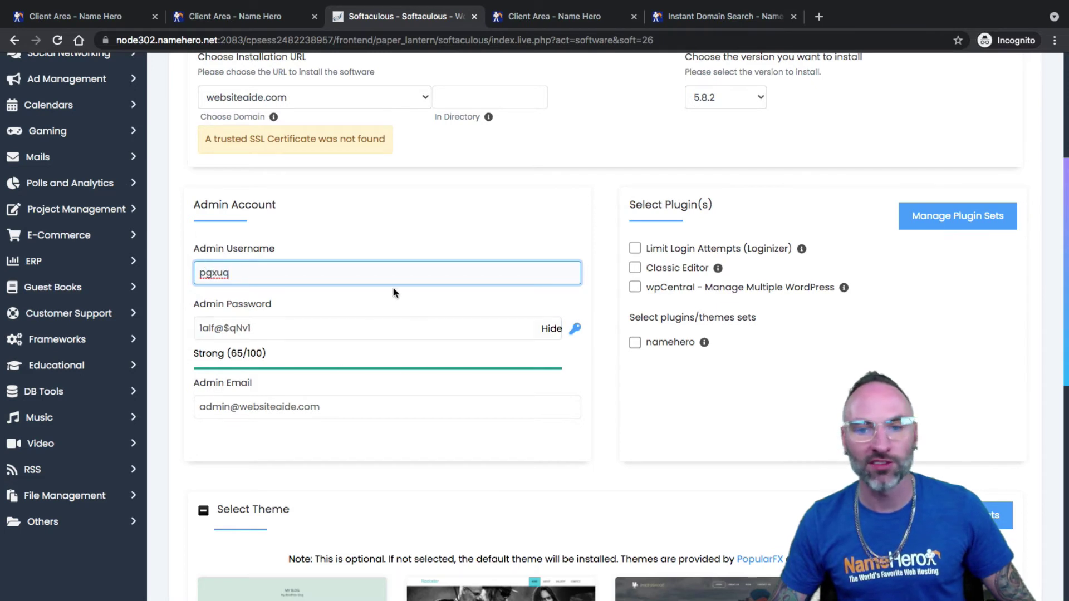
- Regenerate the admin password until it rates Strong (100/100)
{"action": "left_click", "coordinate": [575, 329]}
{"action": "left_click_drag", "start_coordinate": [200, 328], "coordinate": [269, 331]}
{"action": "left_click", "coordinate": [575, 329]}
{"action": "left_click", "coordinate": [348, 331]}
{"action": "key", "text": "ctrl+v"}
{"action": "left_click_drag", "start_coordinate": [326, 329], "coordinate": [133, 336]}
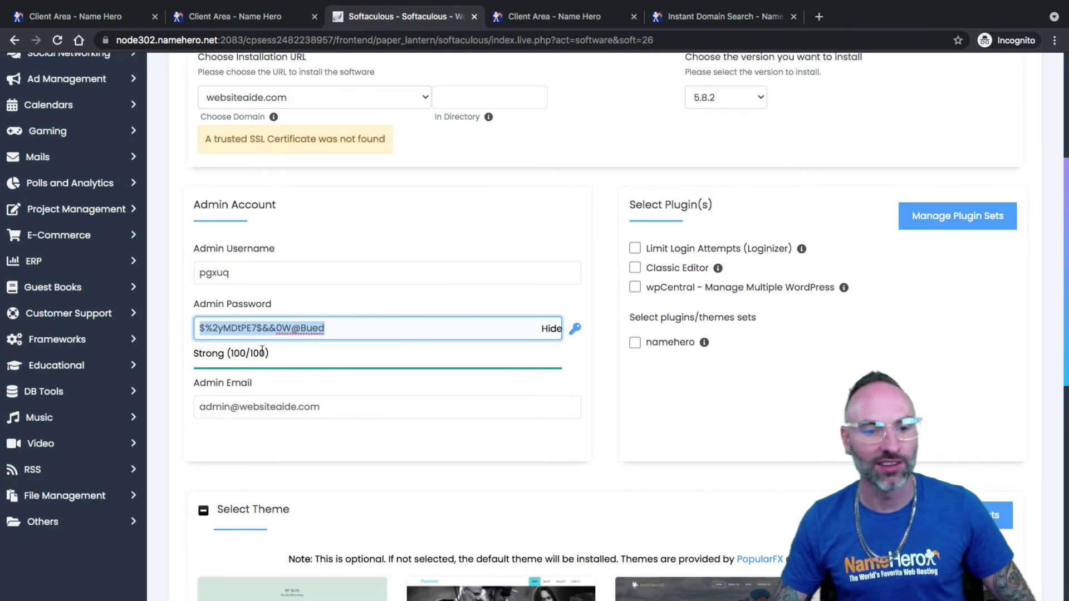
{"action": "left_click_drag", "start_coordinate": [202, 353], "coordinate": [269, 356]}
{"action": "triple_click", "coordinate": [229, 362]}
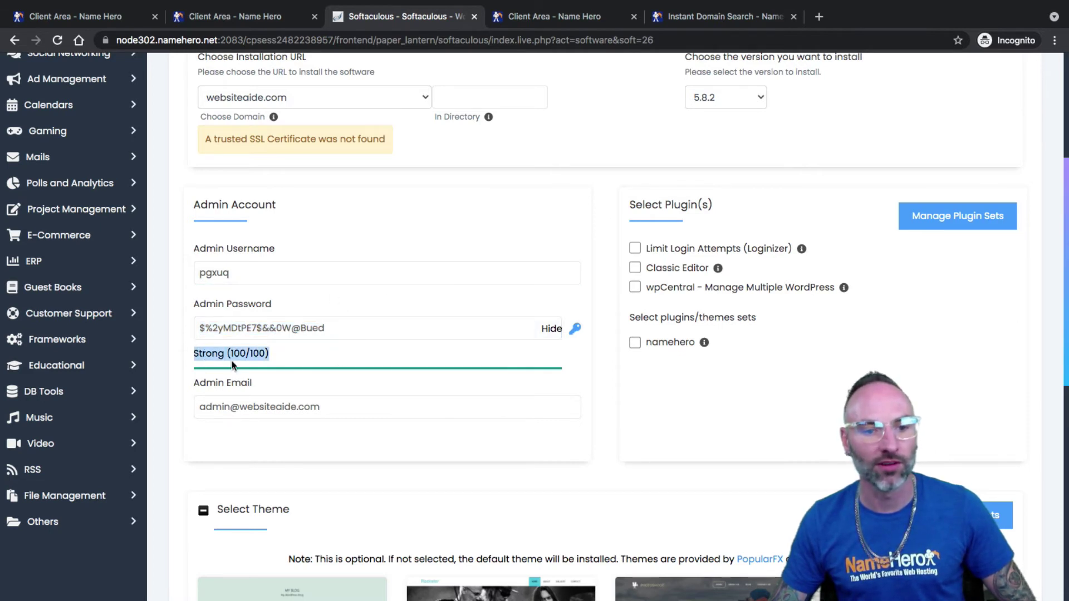
- Replace the admin email with a personal address and start the WordPress installation
{"action": "triple_click", "coordinate": [279, 397]}
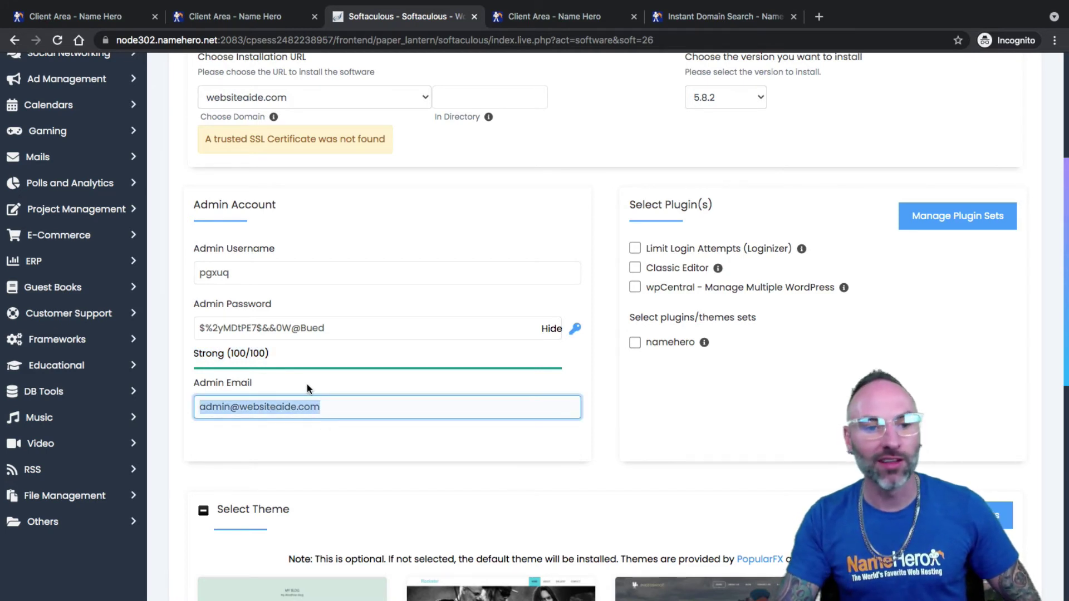
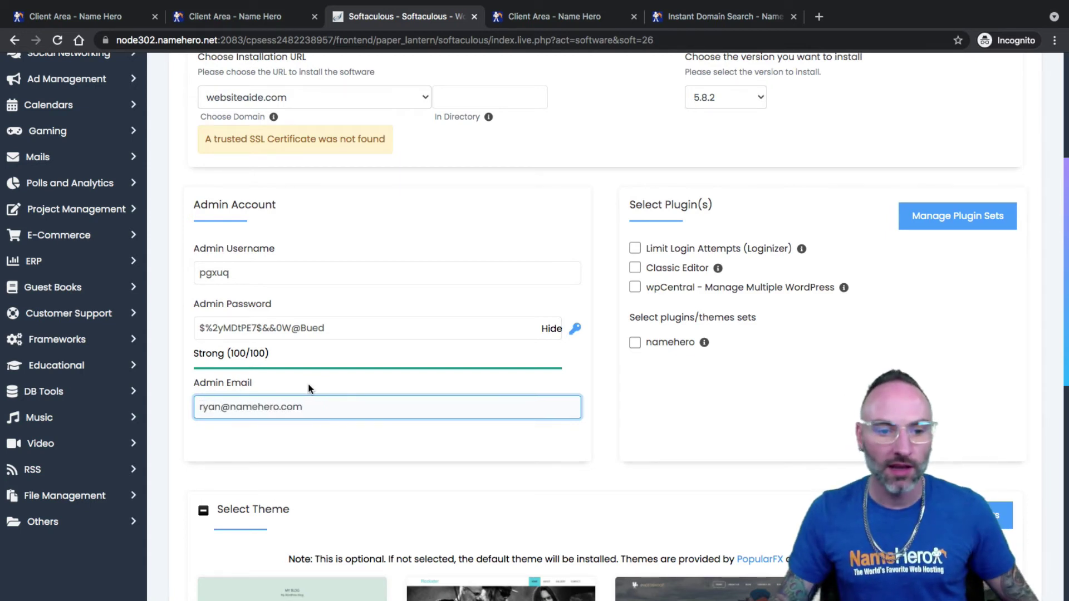
{"action": "left_click", "coordinate": [285, 437]}
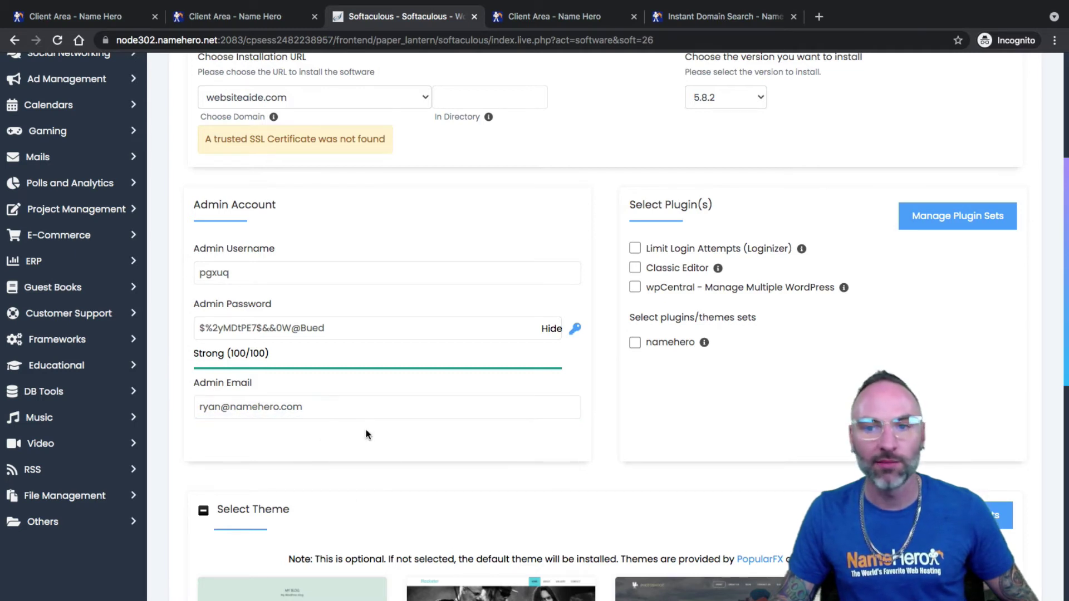
{"action": "scroll", "coordinate": [356, 431], "scroll_direction": "down", "scroll_amount": 1}
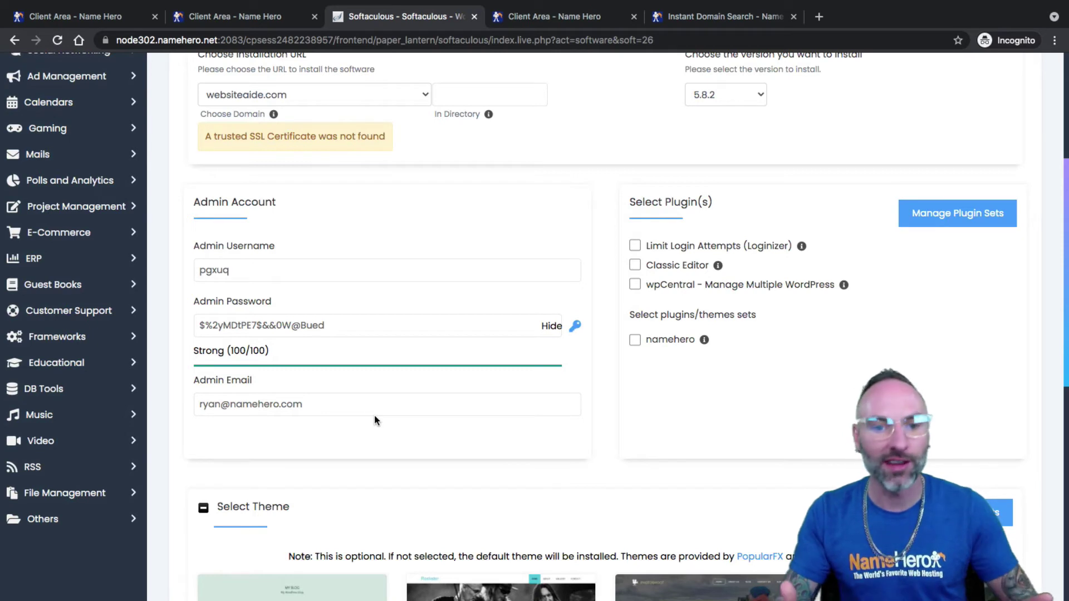
{"action": "left_click", "coordinate": [326, 402]}
{"action": "triple_click", "coordinate": [326, 402]}
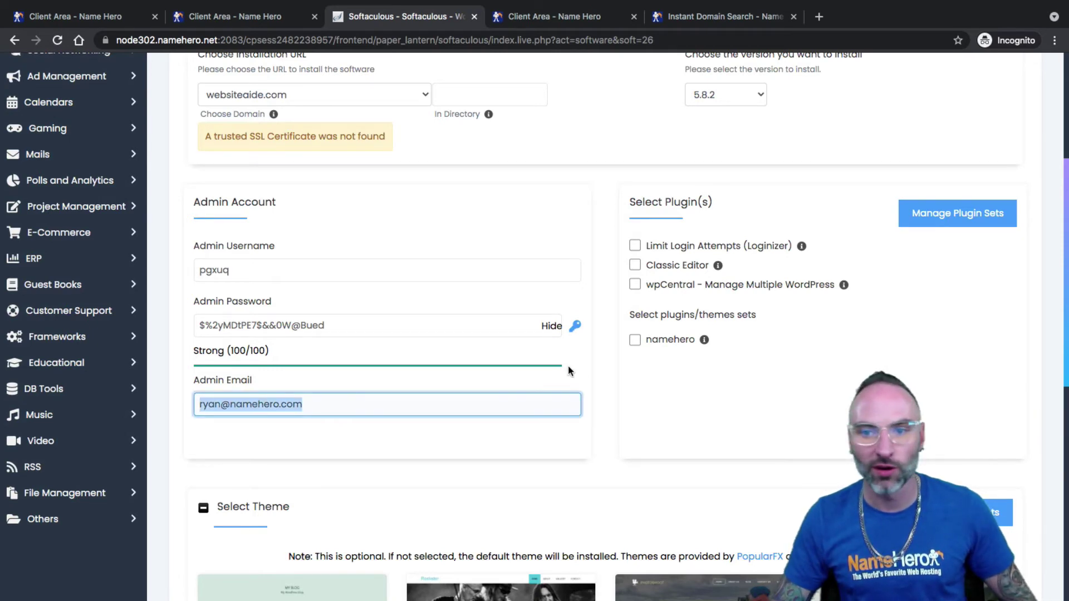
{"action": "left_click", "coordinate": [634, 402]}
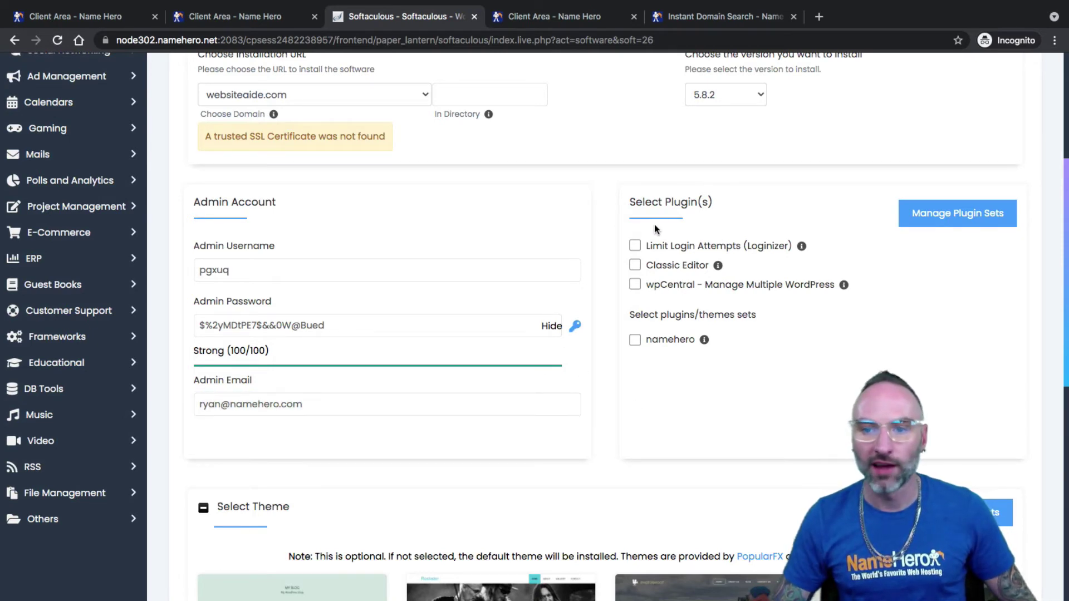
{"action": "scroll", "coordinate": [690, 262], "scroll_direction": "down", "scroll_amount": 4}
{"action": "scroll", "coordinate": [685, 191], "scroll_direction": "down", "scroll_amount": 4}
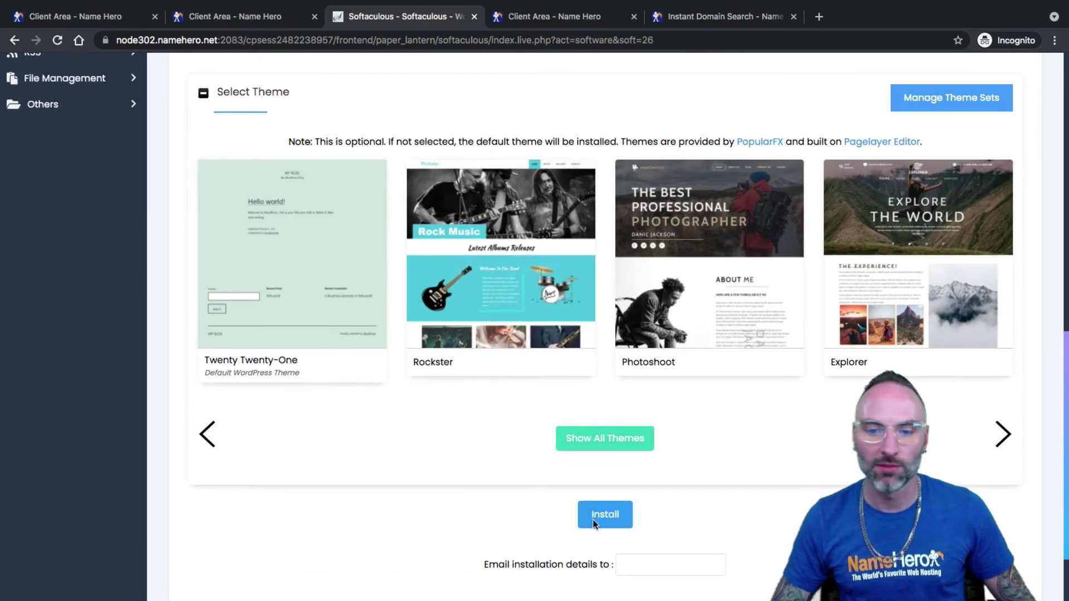
{"action": "left_click", "coordinate": [602, 523]}
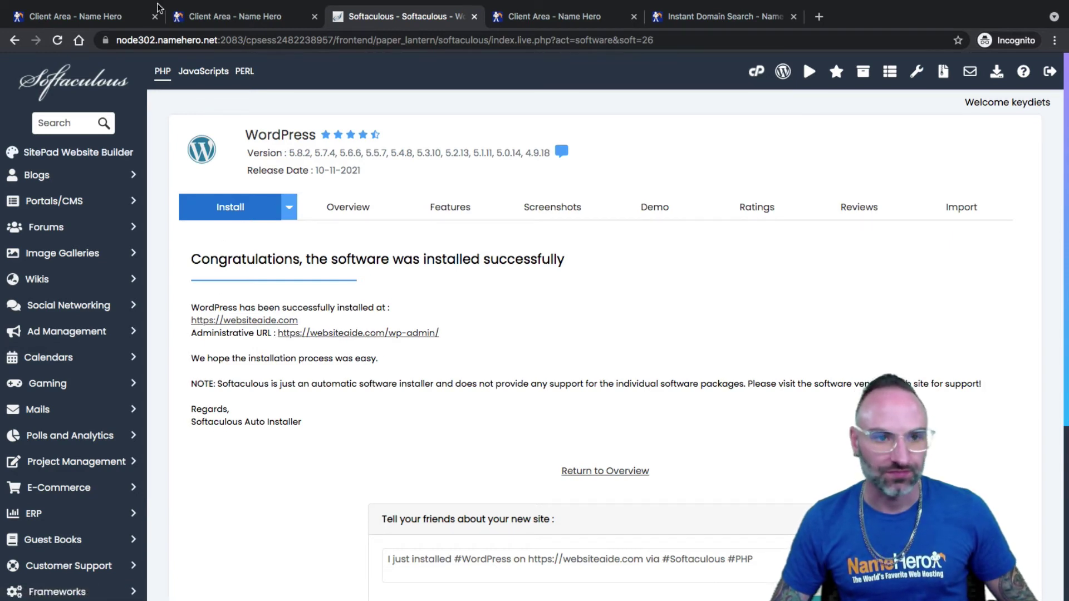
{"action": "left_click", "coordinate": [756, 70]}
{"action": "scroll", "coordinate": [299, 272], "scroll_direction": "down", "scroll_amount": 10}
{"action": "scroll", "coordinate": [295, 275], "scroll_direction": "down", "scroll_amount": 10}
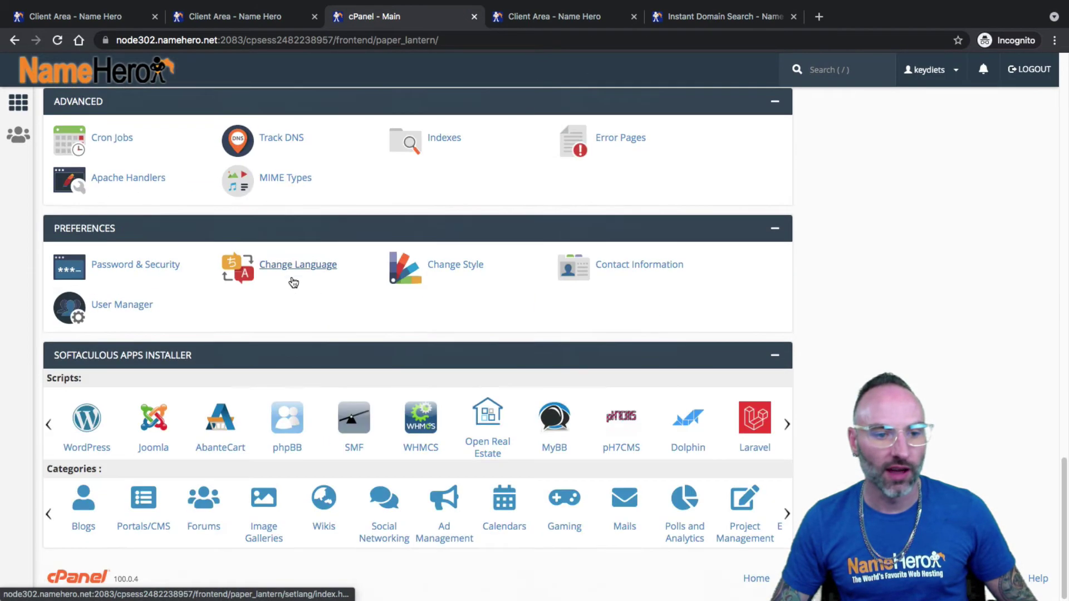
- Check that websiteaide.com (5.8.2) appears under Current Installations beside keydiets.com
{"action": "left_click", "coordinate": [108, 497]}
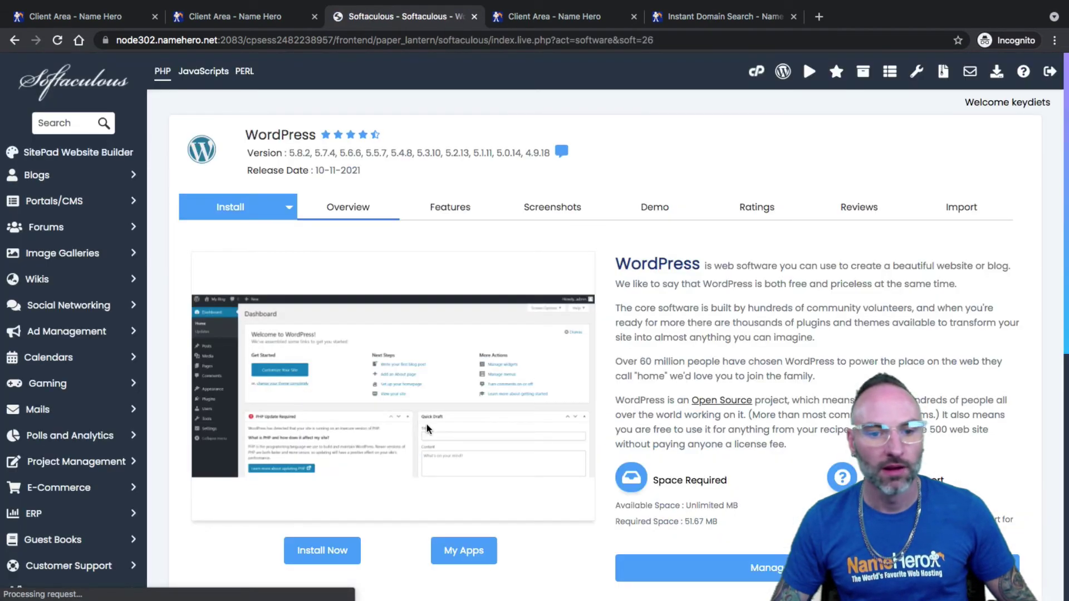
{"action": "scroll", "coordinate": [390, 419], "scroll_direction": "down", "scroll_amount": 5}
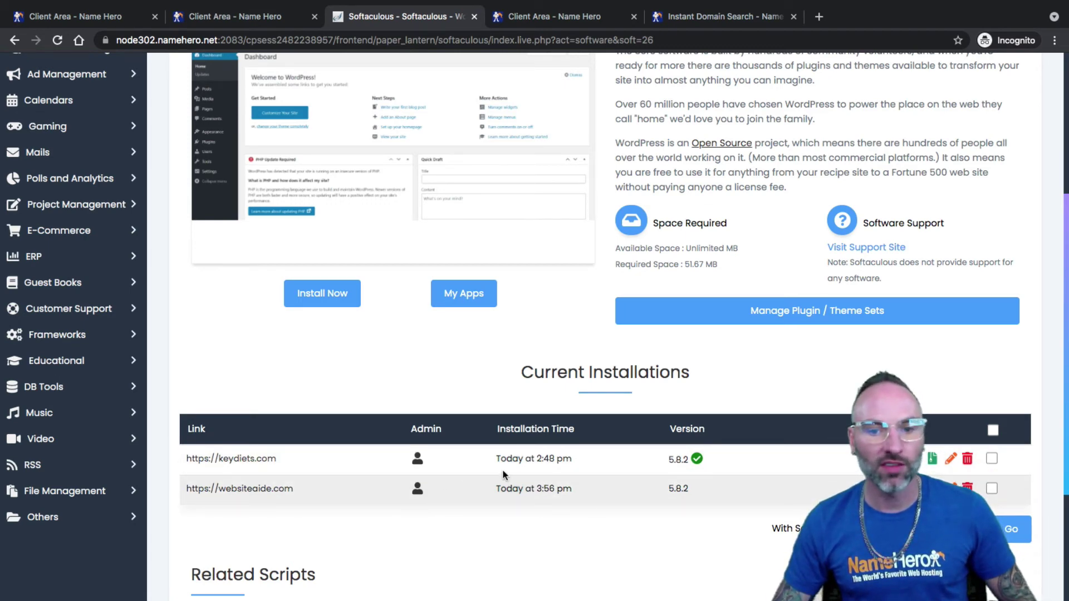
{"action": "scroll", "coordinate": [462, 479], "scroll_direction": "down", "scroll_amount": 1}
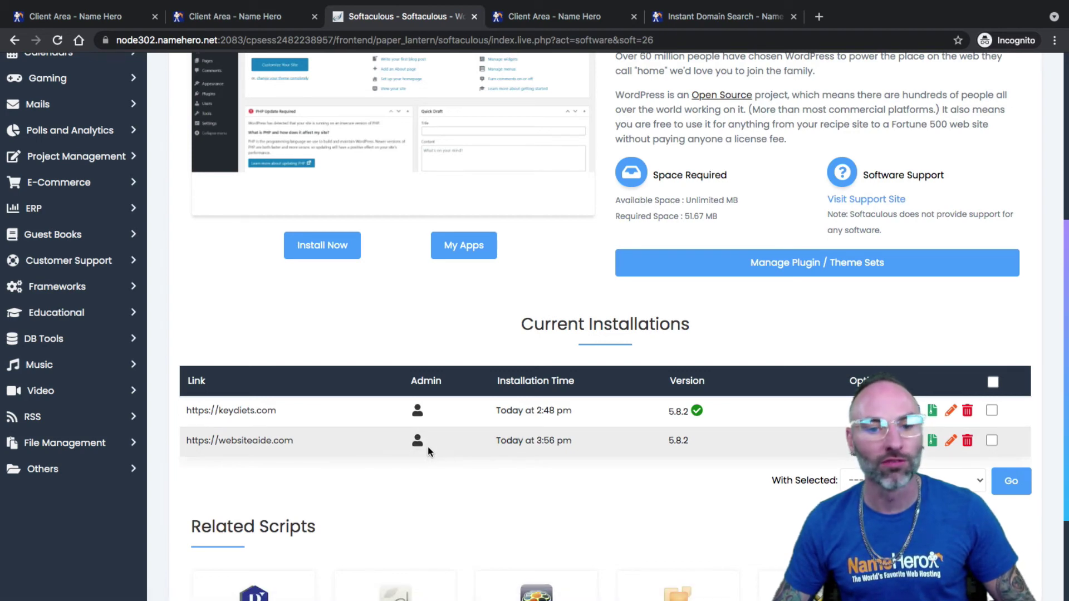
{"action": "scroll", "coordinate": [429, 409], "scroll_direction": "up", "scroll_amount": 5}
{"action": "scroll", "coordinate": [412, 424], "scroll_direction": "down", "scroll_amount": 7}
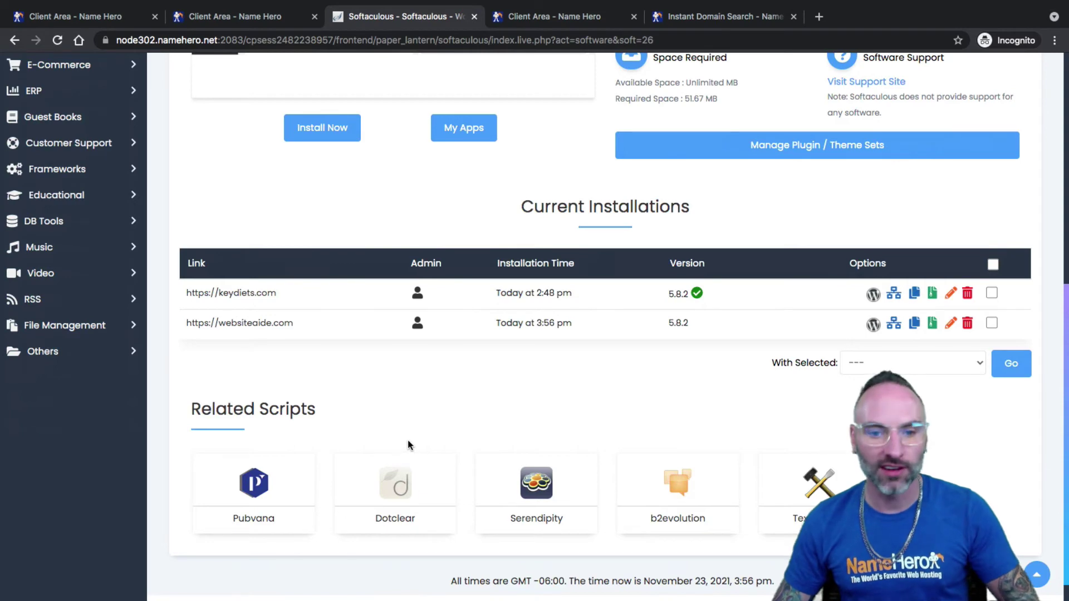
{"action": "scroll", "coordinate": [435, 451], "scroll_direction": "up", "scroll_amount": 7}
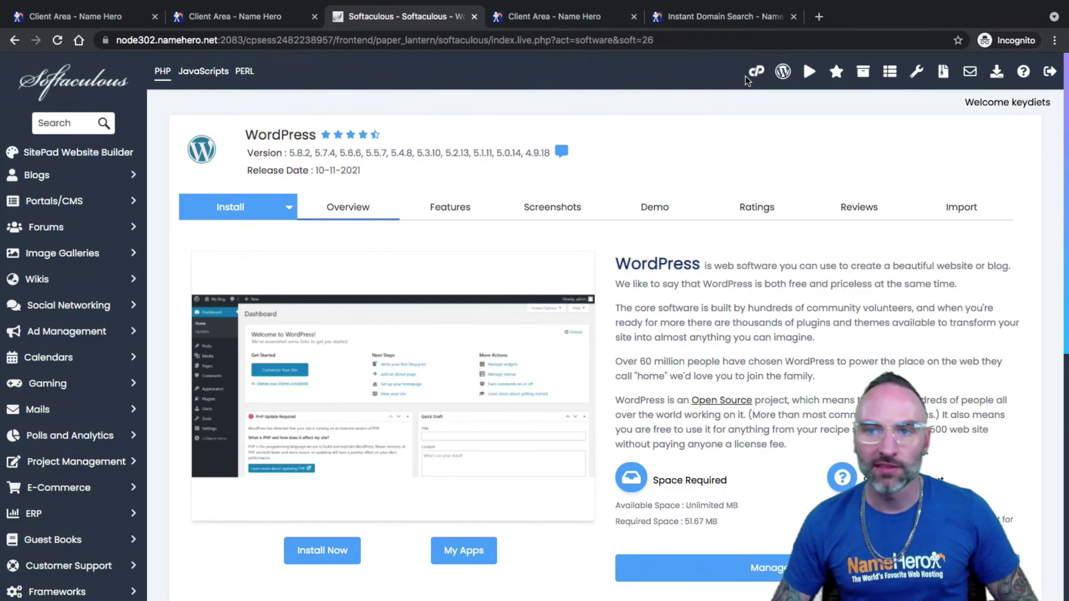
- Return to cPanel home and open Email Accounts using the 'em' search
{"action": "left_click", "coordinate": [757, 71]}
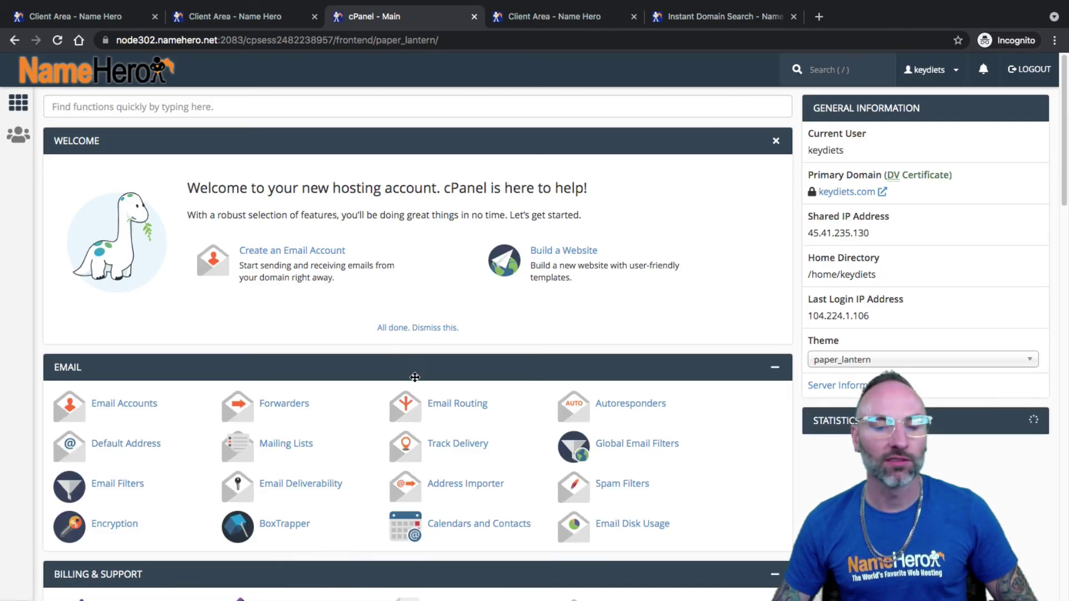
{"action": "left_click", "coordinate": [776, 143]}
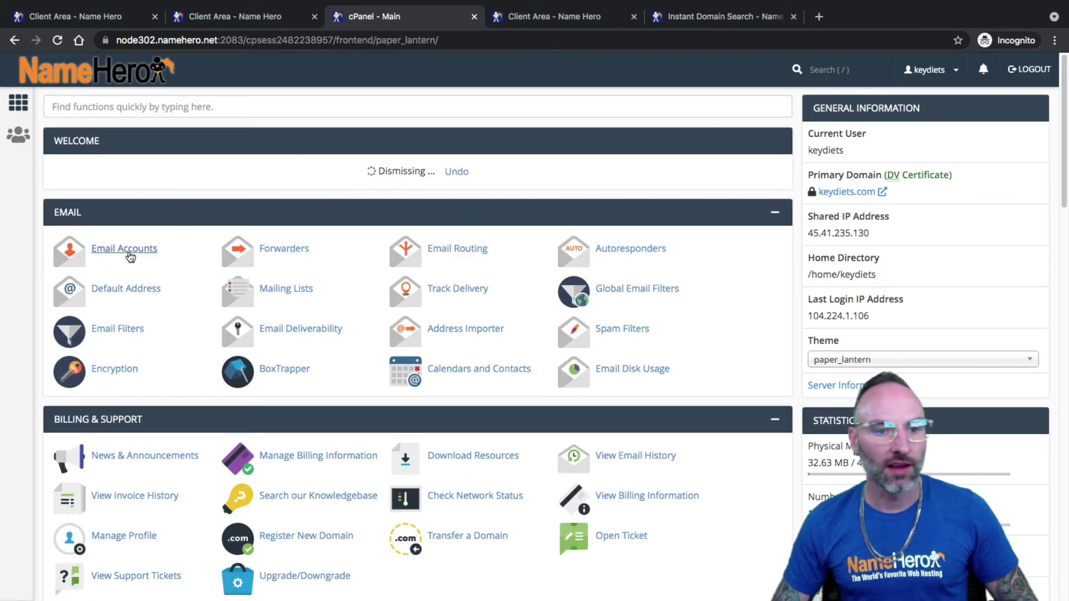
{"action": "left_click", "coordinate": [129, 105]}
{"action": "type", "text": "em"}
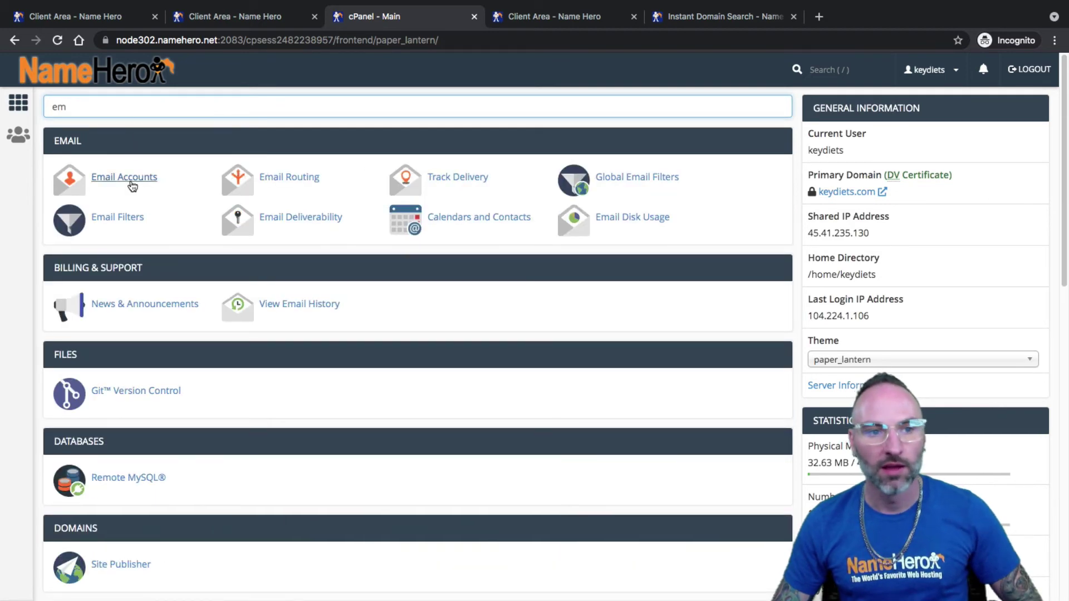
{"action": "left_click", "coordinate": [129, 180]}
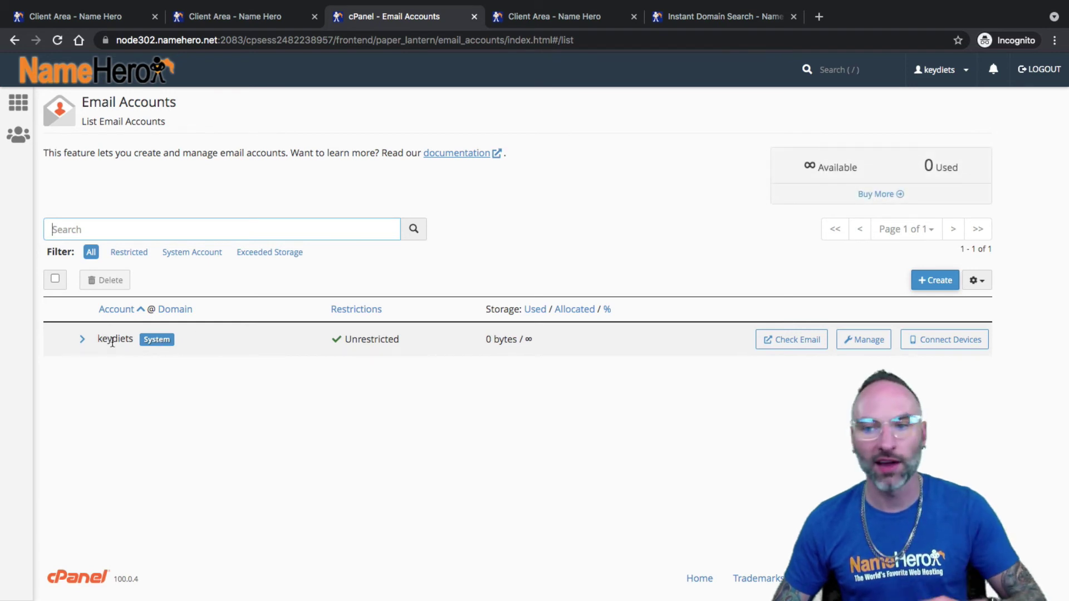
- Start a new email account on websiteaide.com and enter its username
{"action": "left_click", "coordinate": [936, 280]}
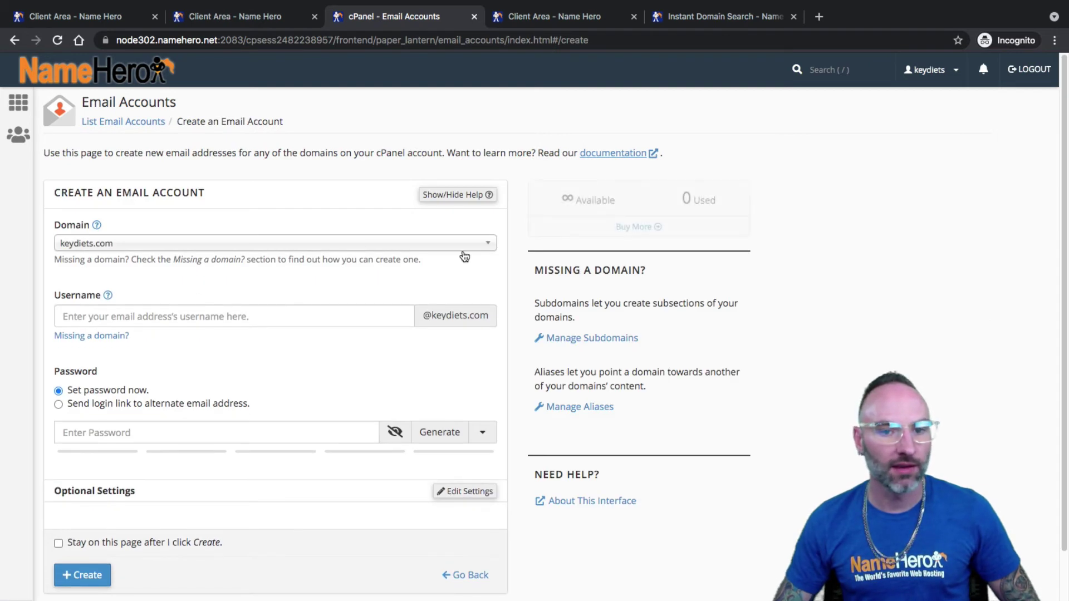
{"action": "left_click", "coordinate": [487, 245]}
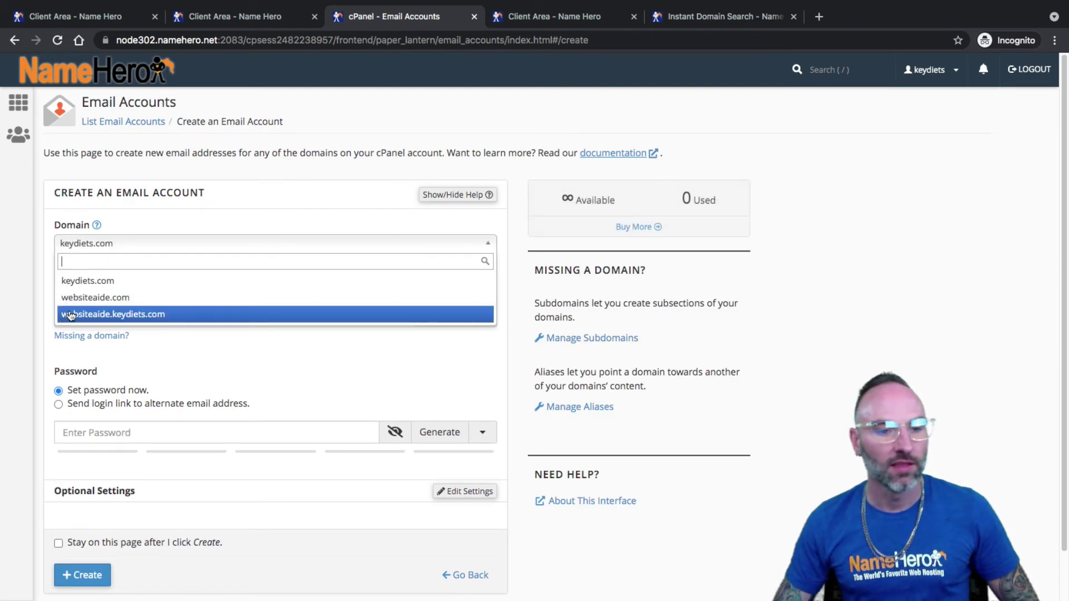
{"action": "left_click", "coordinate": [103, 299]}
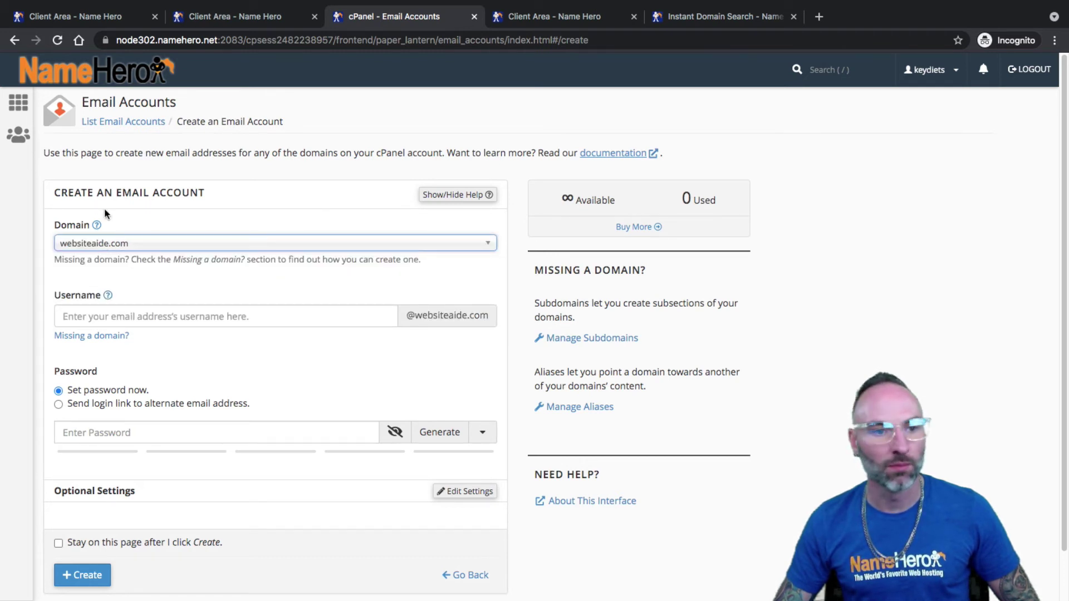
{"action": "left_click", "coordinate": [128, 318]}
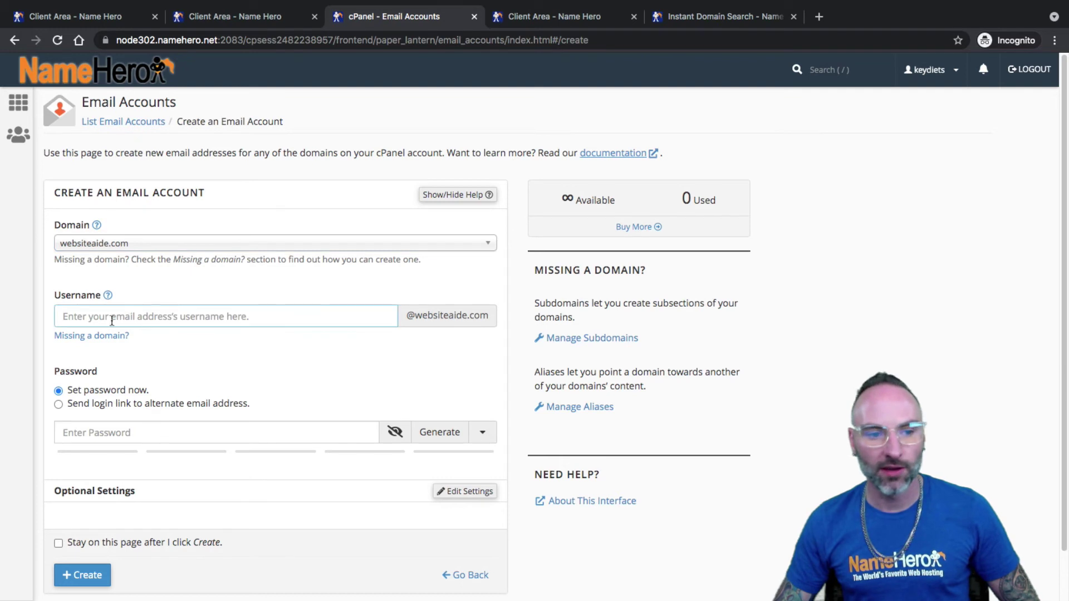
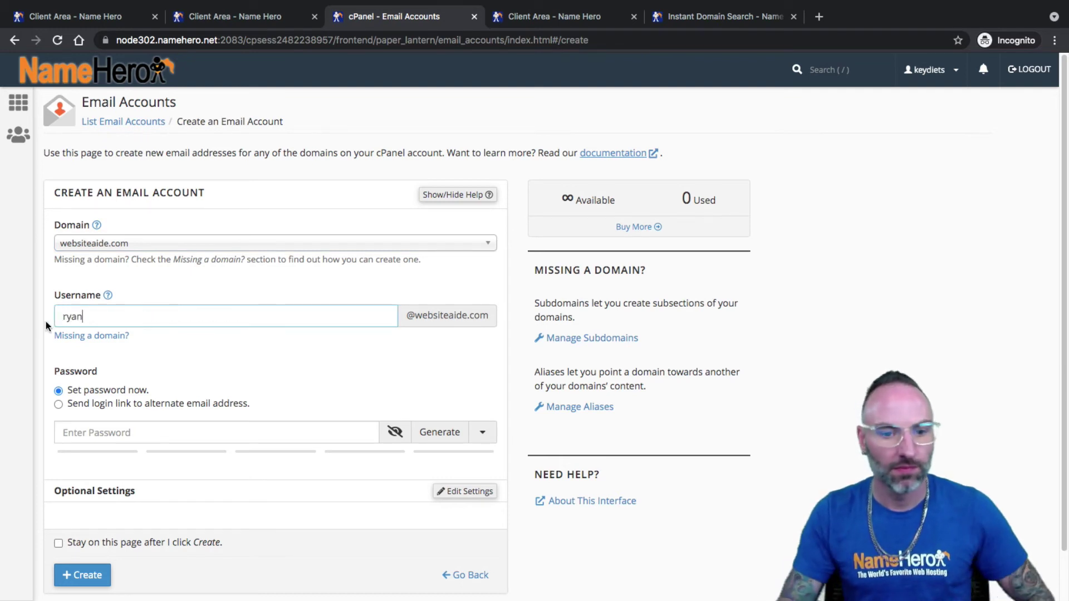
- Generate several random passwords for the account, toggling password visibility
{"action": "left_click", "coordinate": [396, 437]}
{"action": "left_click", "coordinate": [428, 441]}
{"action": "left_click", "coordinate": [396, 438]}
{"action": "left_click", "coordinate": [447, 439]}
{"action": "left_click", "coordinate": [440, 439]}
{"action": "left_click", "coordinate": [426, 439]}
{"action": "left_click", "coordinate": [396, 439]}
- Generate a 32-character password, copy it, and create the account
{"action": "left_click", "coordinate": [475, 438]}
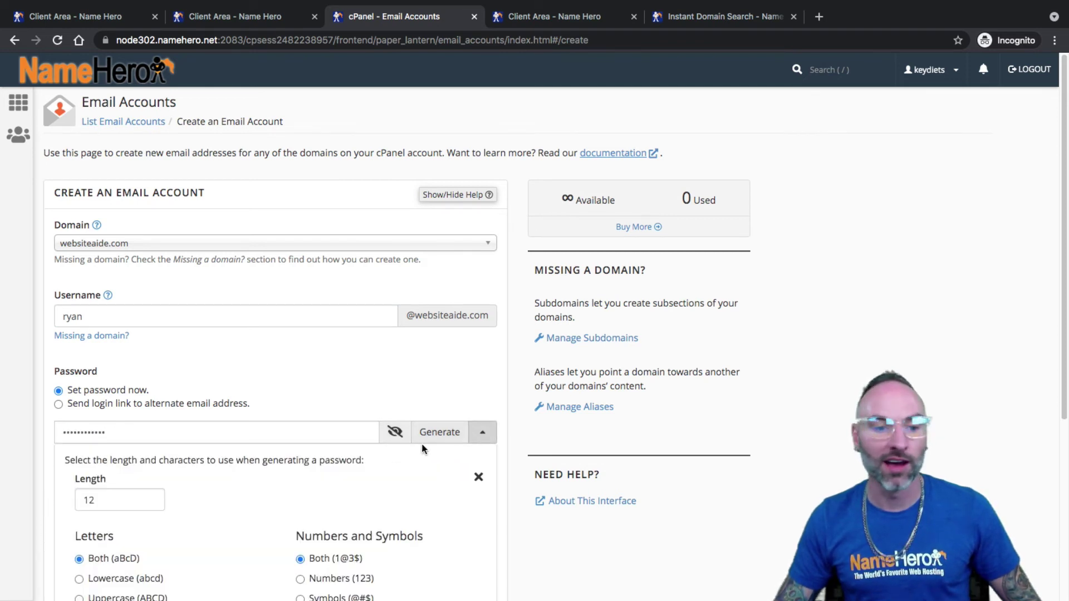
{"action": "double_click", "coordinate": [113, 506]}
{"action": "type", "text": "32"}
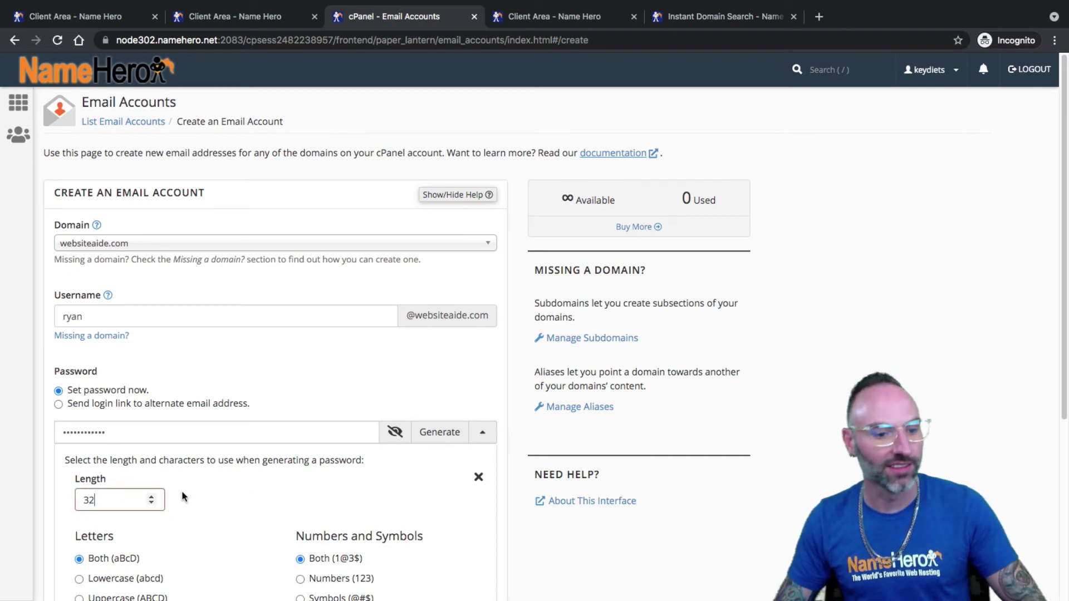
{"action": "scroll", "coordinate": [455, 489], "scroll_direction": "down", "scroll_amount": 5}
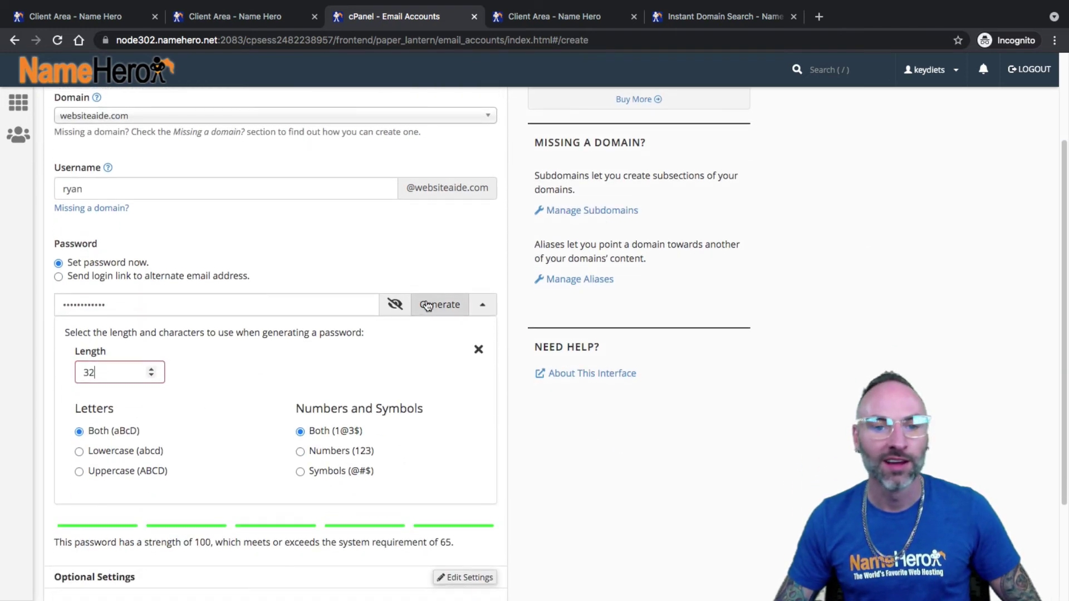
{"action": "left_click", "coordinate": [431, 307]}
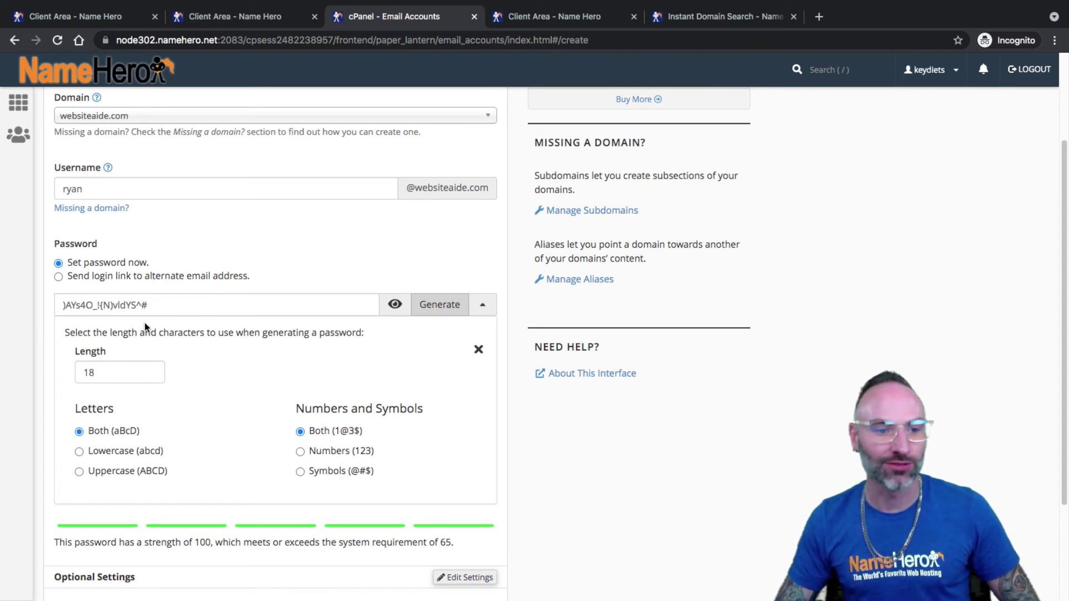
{"action": "left_click", "coordinate": [483, 307]}
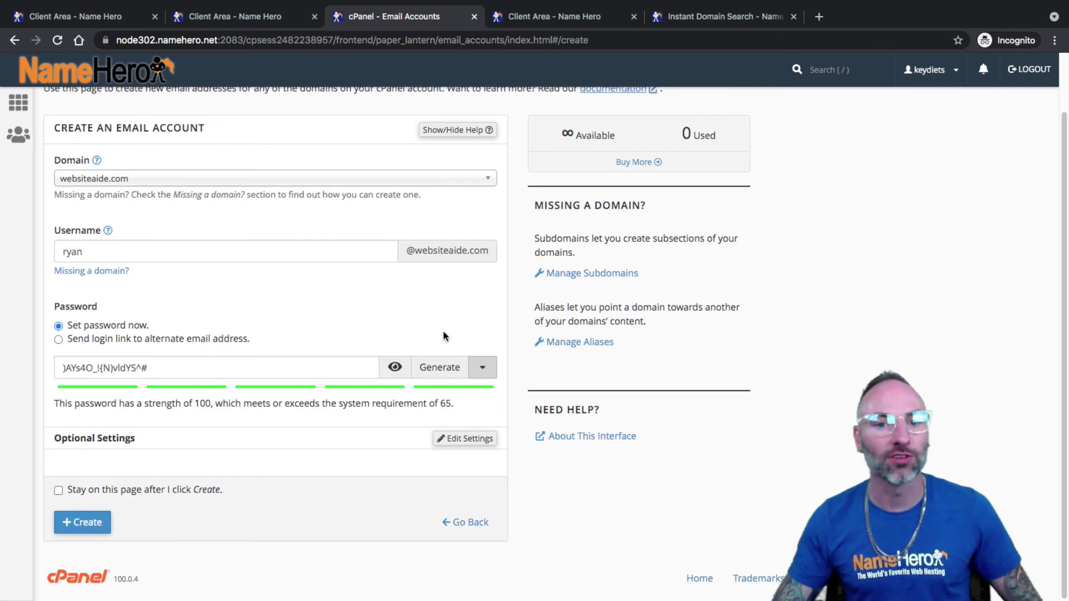
{"action": "left_click_drag", "start_coordinate": [166, 365], "coordinate": [61, 366]}
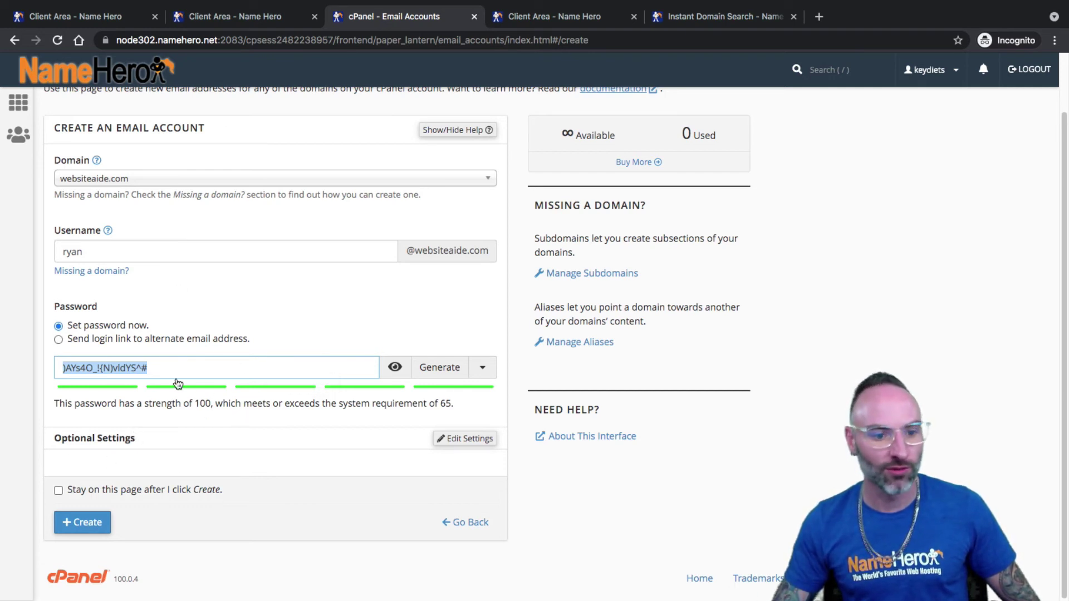
{"action": "left_click", "coordinate": [85, 523]}
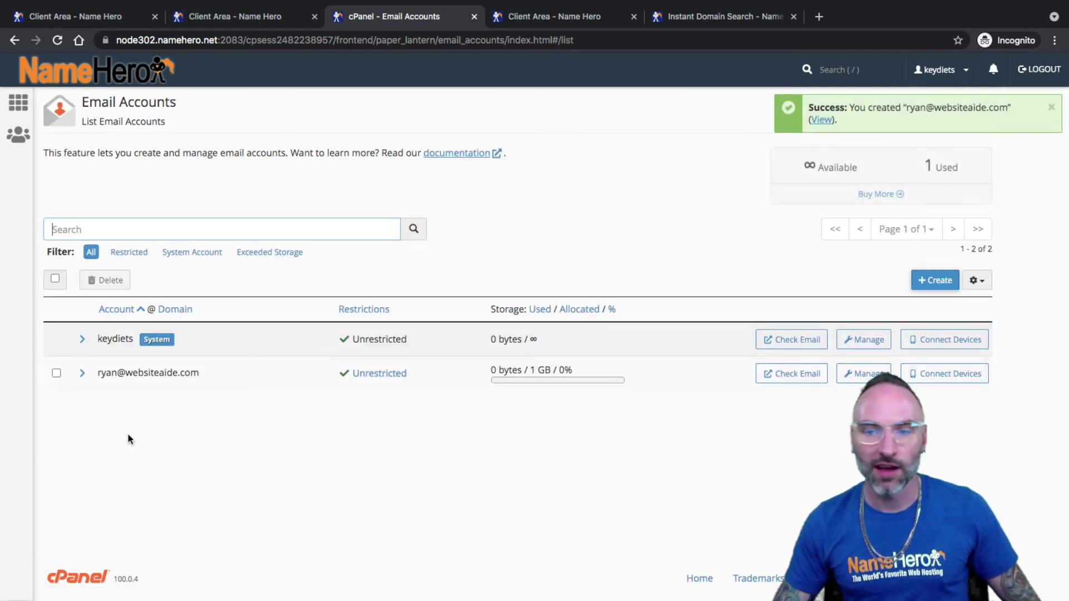
- Open Check Email for the new websiteaide.com account in a new tab
{"action": "left_click_drag", "start_coordinate": [100, 374], "coordinate": [113, 375]}
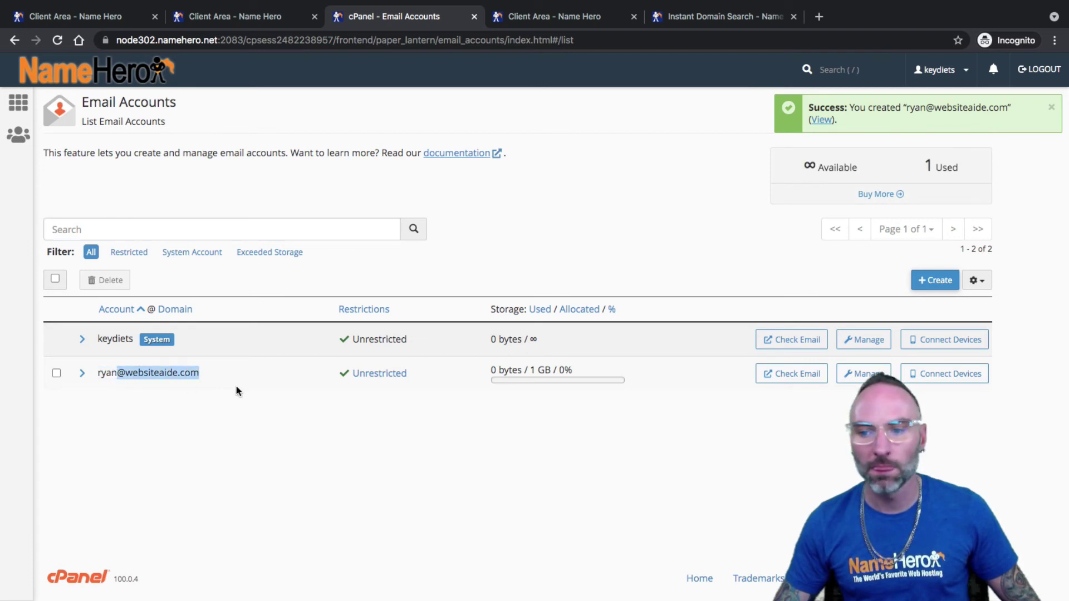
{"action": "left_click", "coordinate": [802, 381]}
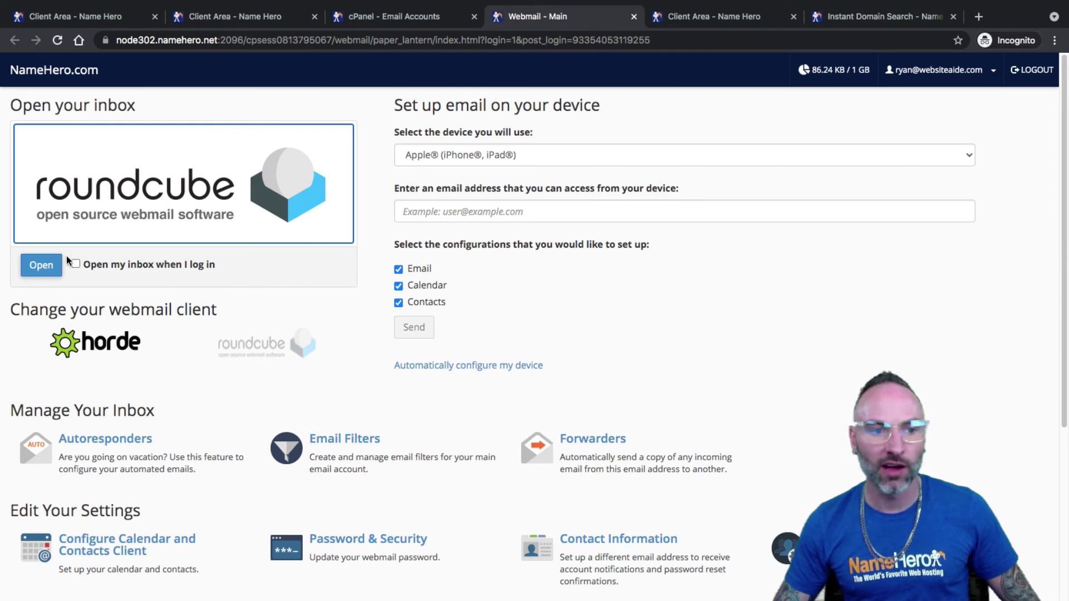
- Open the Roundcube inbox showing one configuration message, then return to the Email Accounts list
{"action": "left_click", "coordinate": [41, 265]}
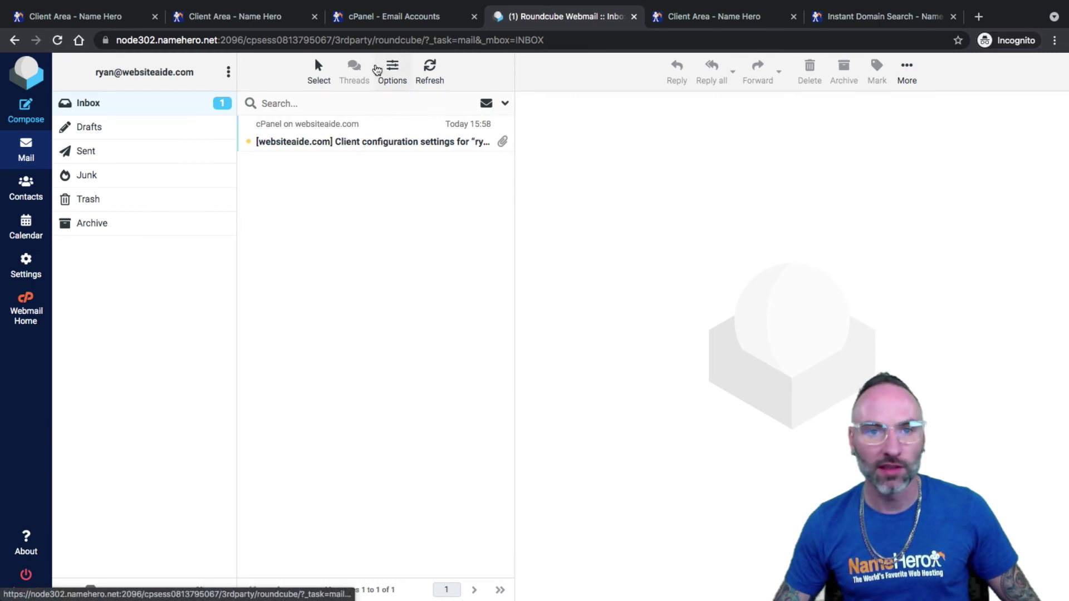
{"action": "left_click", "coordinate": [390, 20]}
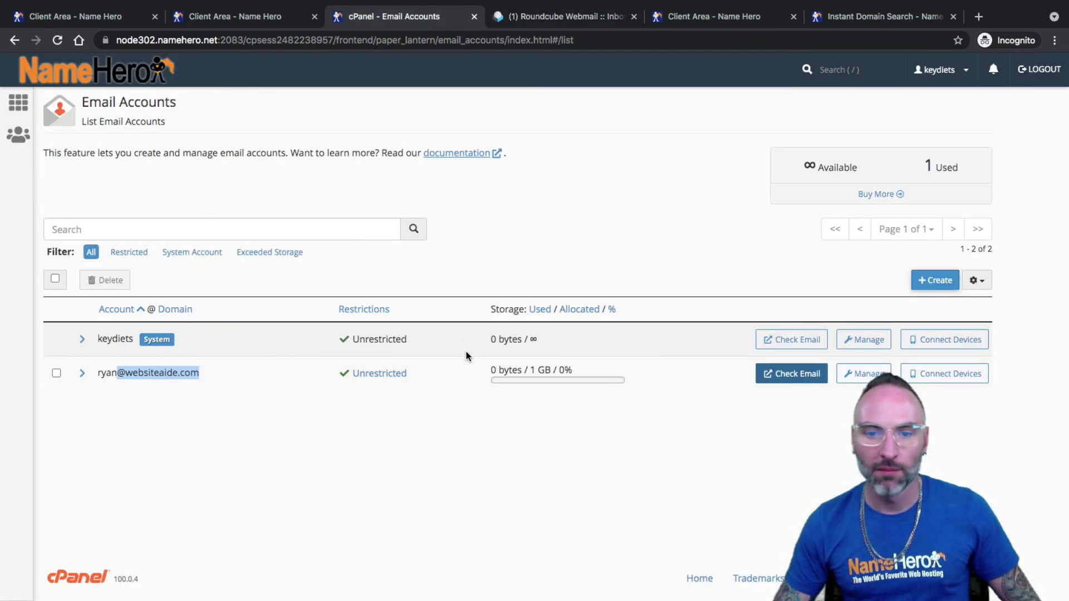
{"action": "left_click", "coordinate": [93, 365]}
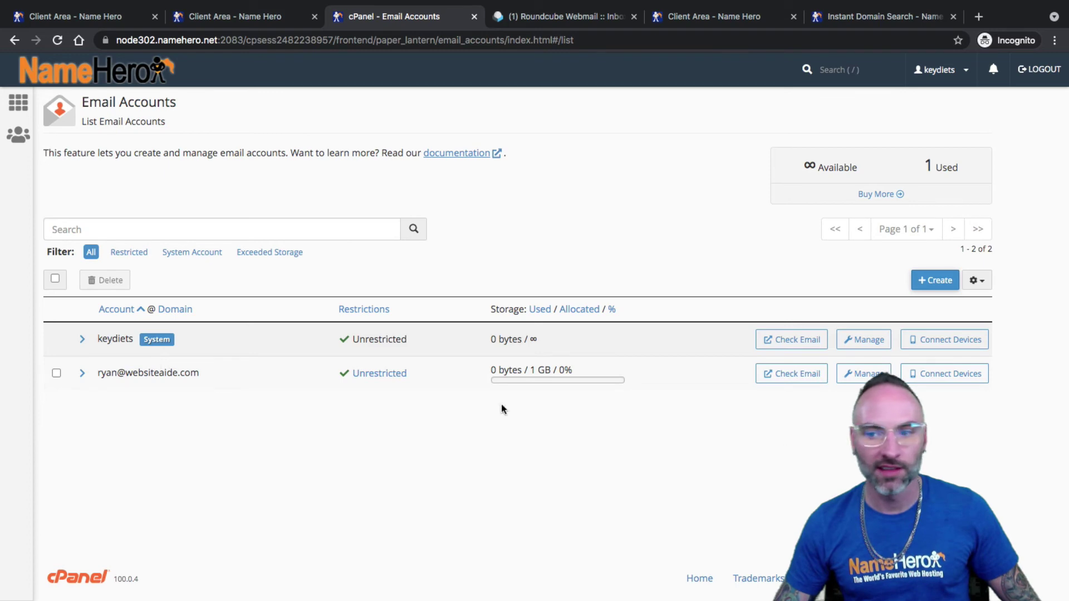
- Open Connect Devices for the new mailbox and review its mail client settings
{"action": "left_click", "coordinate": [947, 376]}
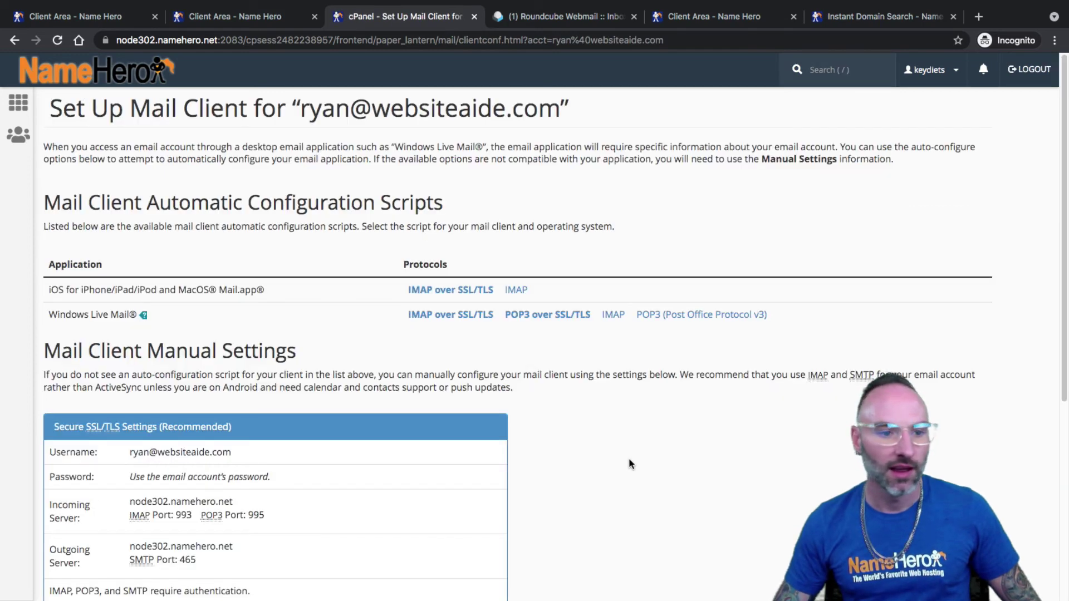
{"action": "scroll", "coordinate": [627, 459], "scroll_direction": "down", "scroll_amount": 5}
{"action": "left_click", "coordinate": [100, 419]}
{"action": "scroll", "coordinate": [161, 371], "scroll_direction": "up", "scroll_amount": 5}
{"action": "scroll", "coordinate": [184, 379], "scroll_direction": "down", "scroll_amount": 1}
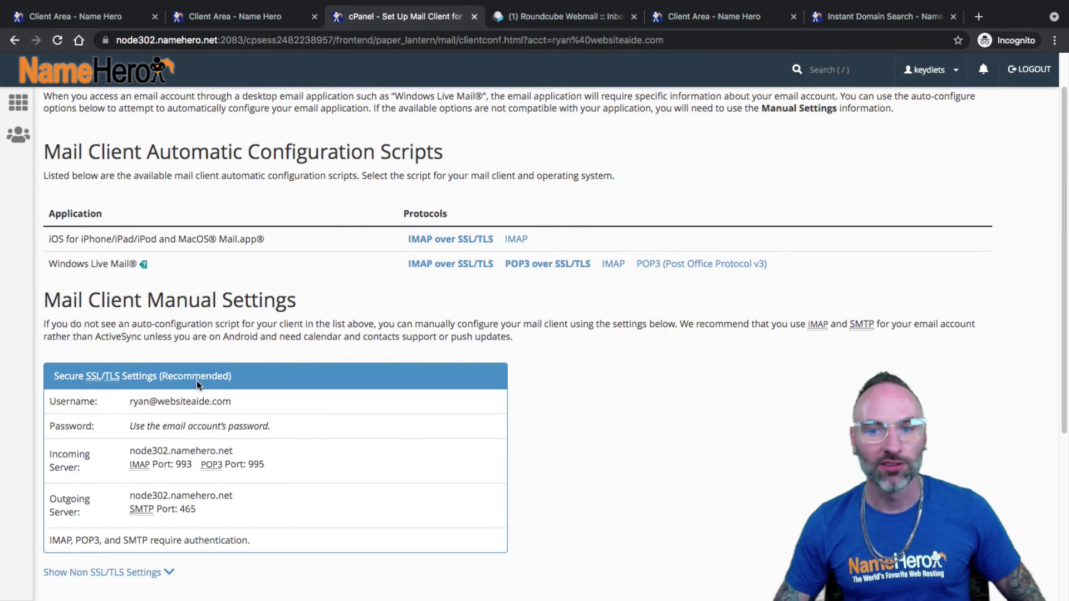
{"action": "scroll", "coordinate": [196, 455], "scroll_direction": "down", "scroll_amount": 4}
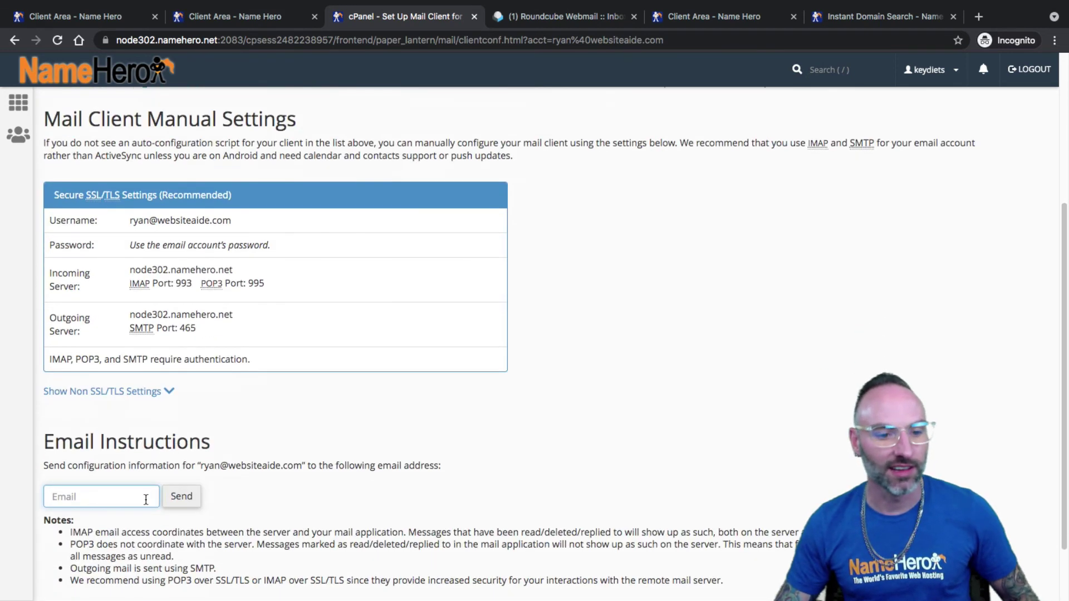
{"action": "scroll", "coordinate": [258, 300], "scroll_direction": "up", "scroll_amount": 4}
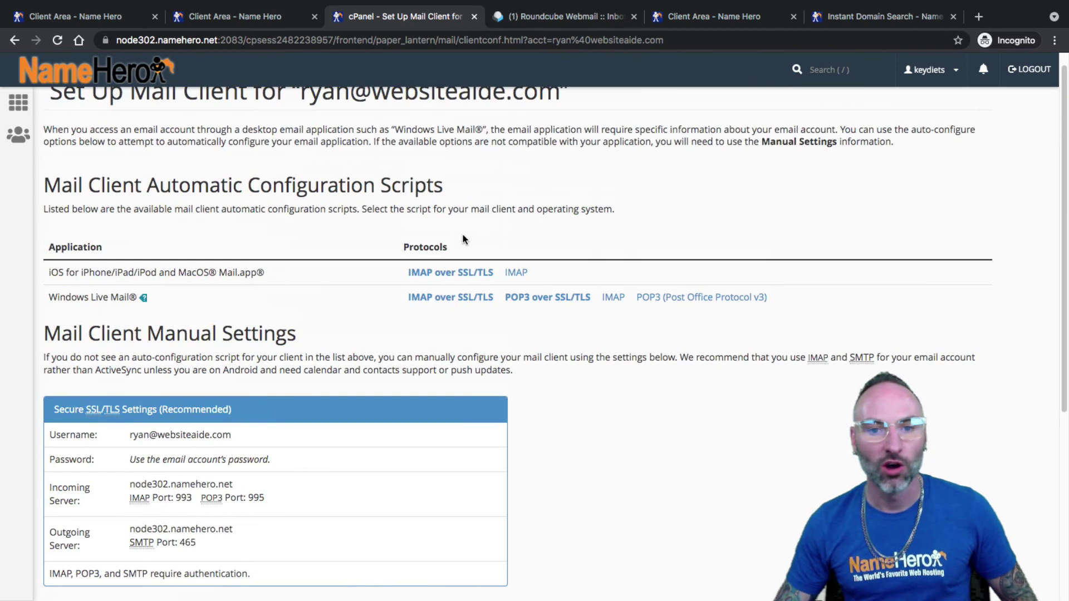
{"action": "scroll", "coordinate": [434, 278], "scroll_direction": "up", "scroll_amount": 1}
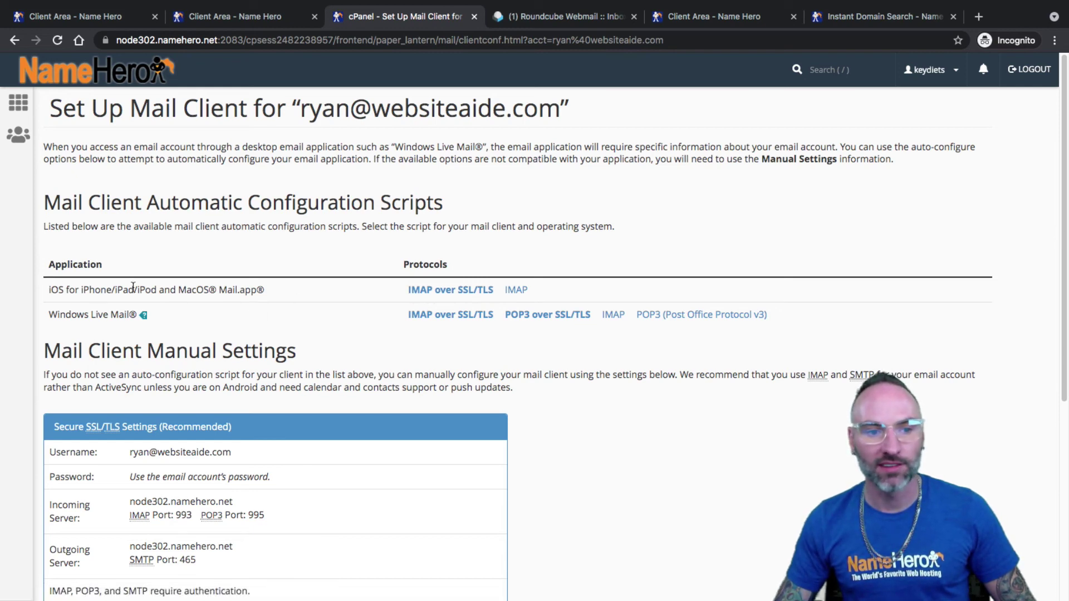
- Request the iOS IMAP over SSL/TLS profile, discard the download, and return to cPanel home
{"action": "left_click", "coordinate": [443, 290]}
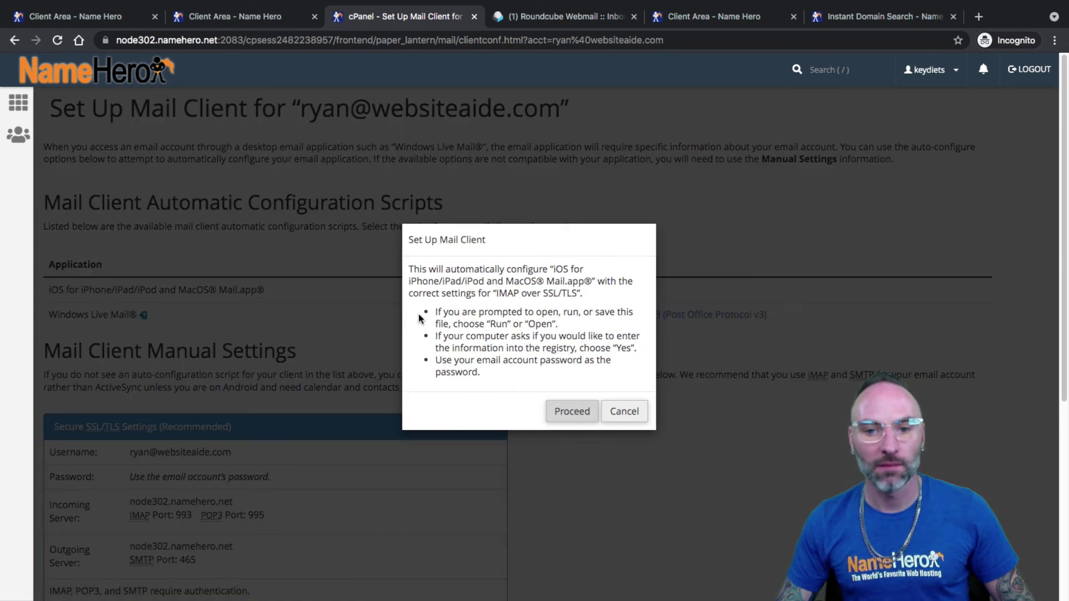
{"action": "left_click", "coordinate": [583, 414]}
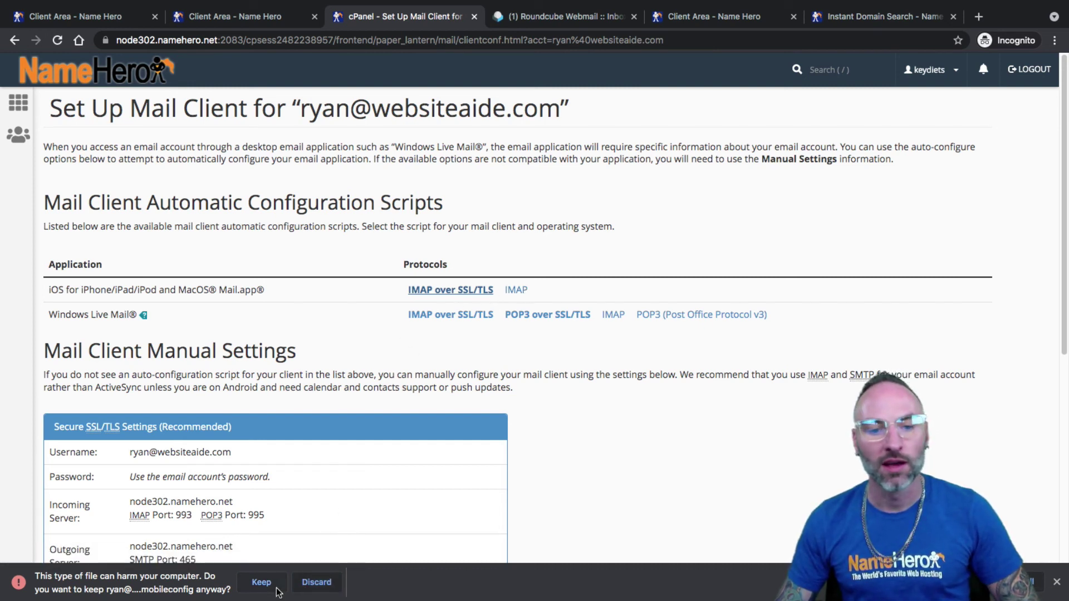
{"action": "left_click", "coordinate": [315, 583]}
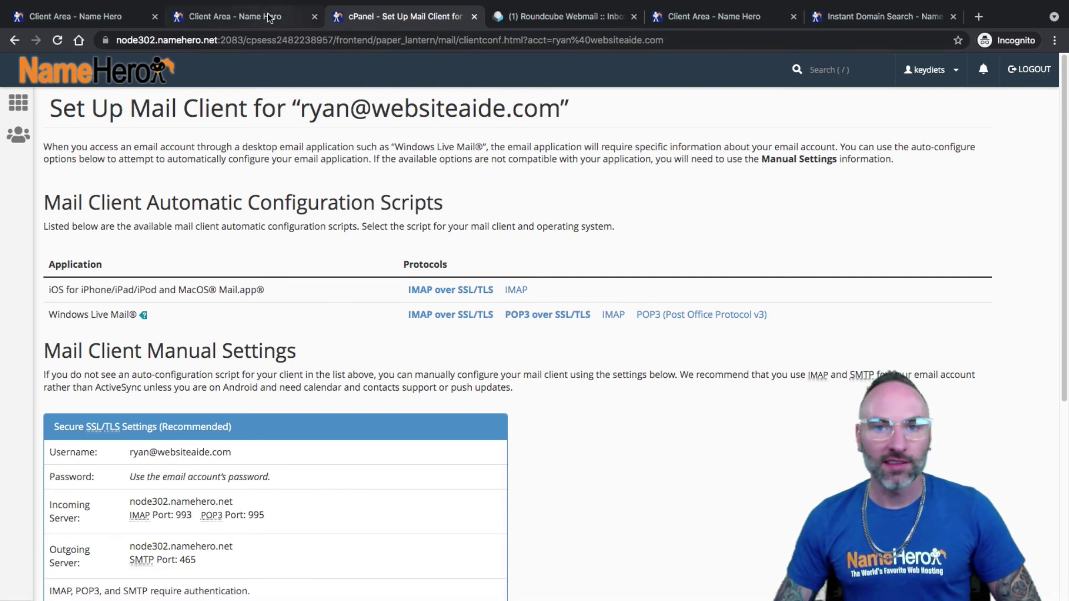
{"action": "left_click", "coordinate": [696, 19]}
{"action": "left_click", "coordinate": [400, 17]}
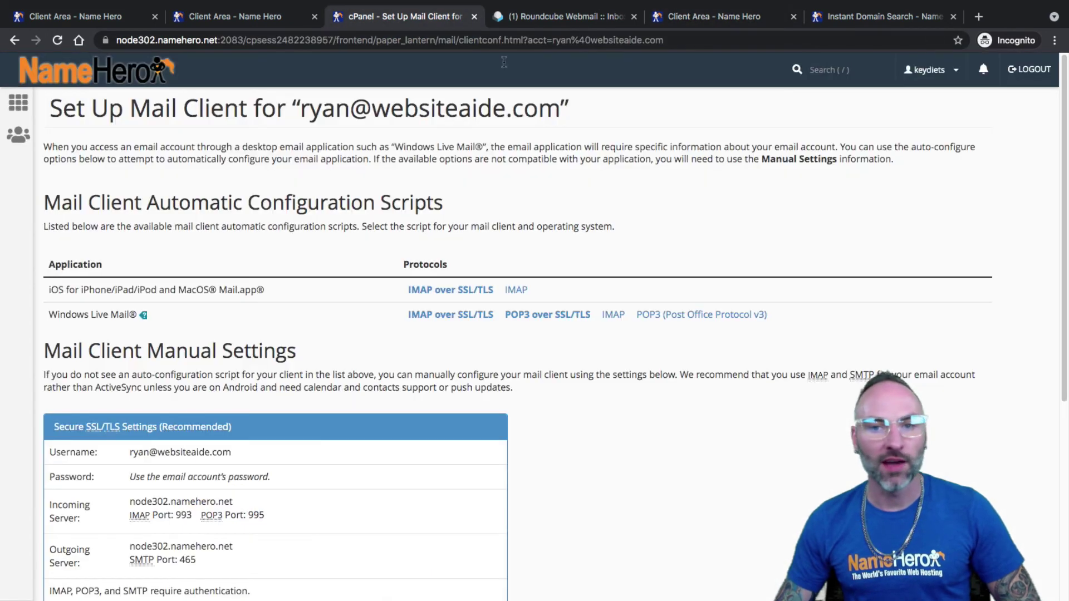
{"action": "left_click", "coordinate": [700, 22]}
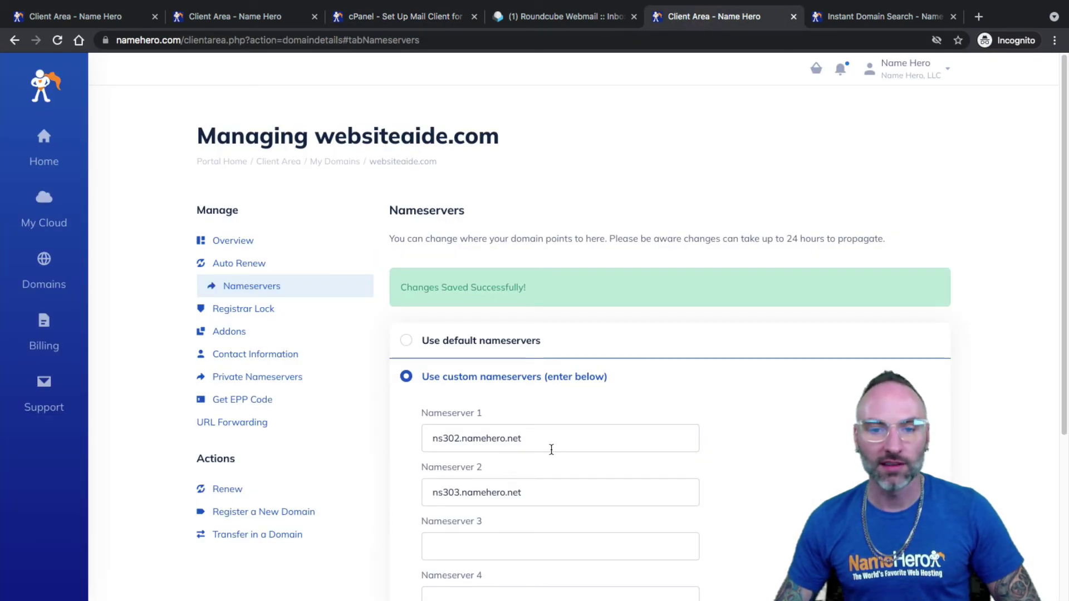
{"action": "left_click", "coordinate": [268, 18]}
{"action": "left_click", "coordinate": [379, 17]}
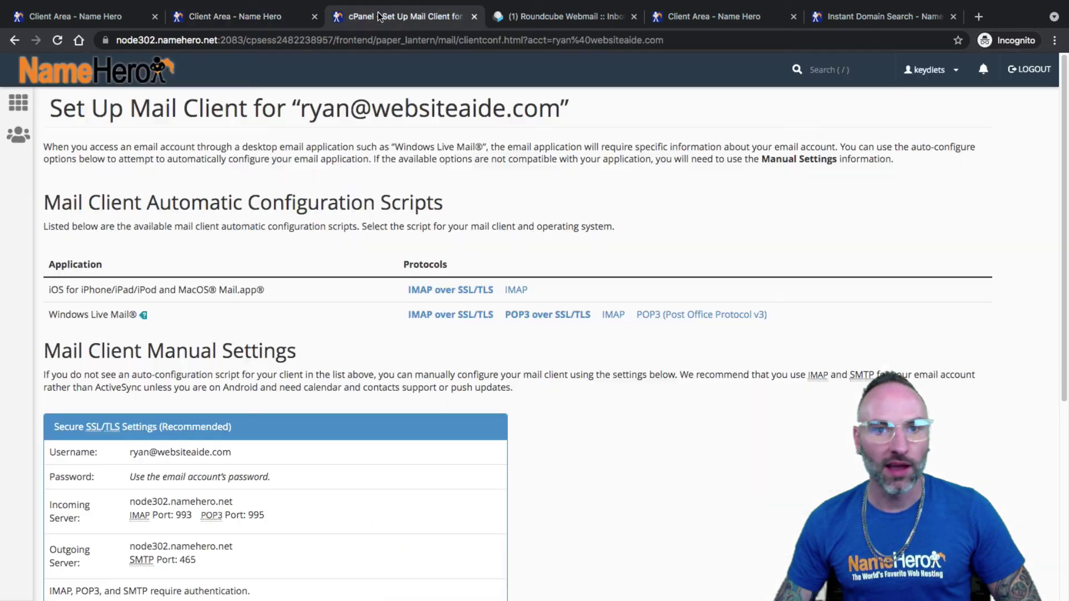
{"action": "left_click", "coordinate": [61, 72]}
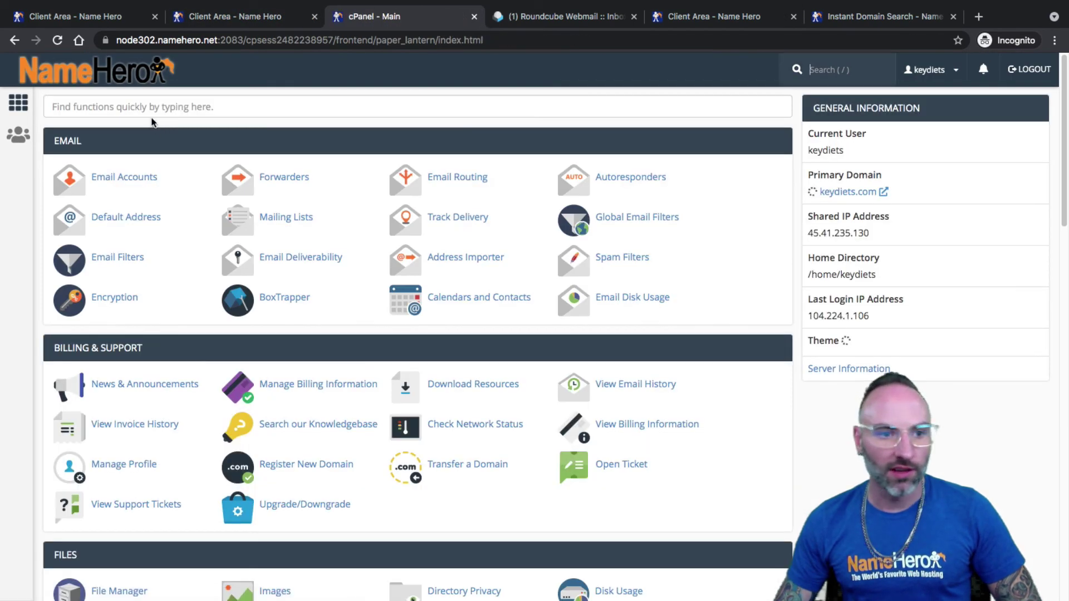
- Search cPanel for 'add' and open Addon Domains to review websiteaide.com's document root and redirect status
{"action": "type", "text": "add"}
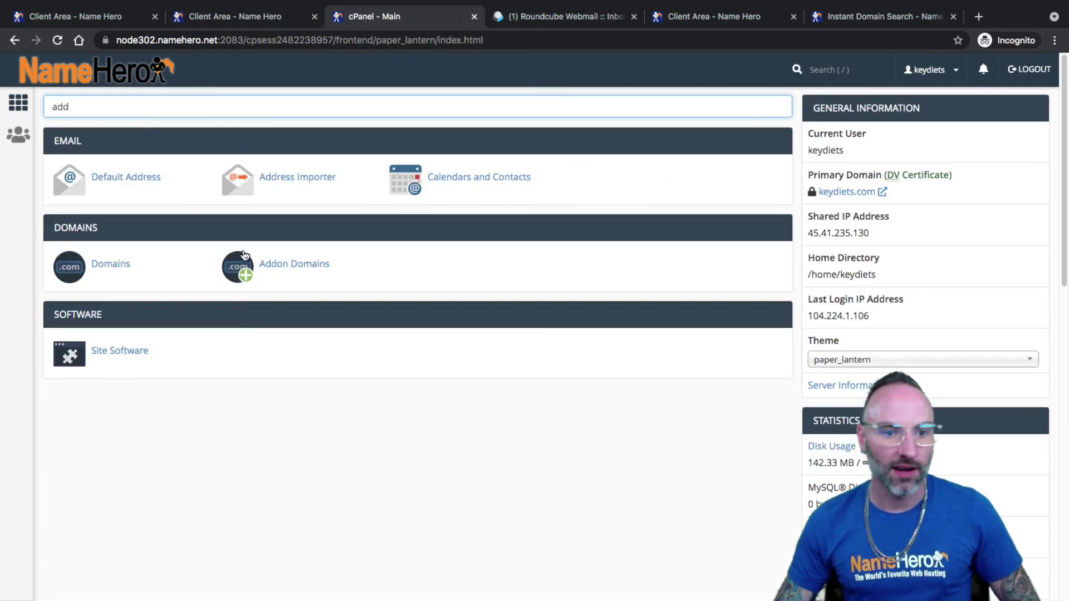
{"action": "left_click", "coordinate": [243, 253]}
{"action": "scroll", "coordinate": [277, 279], "scroll_direction": "down", "scroll_amount": 2}
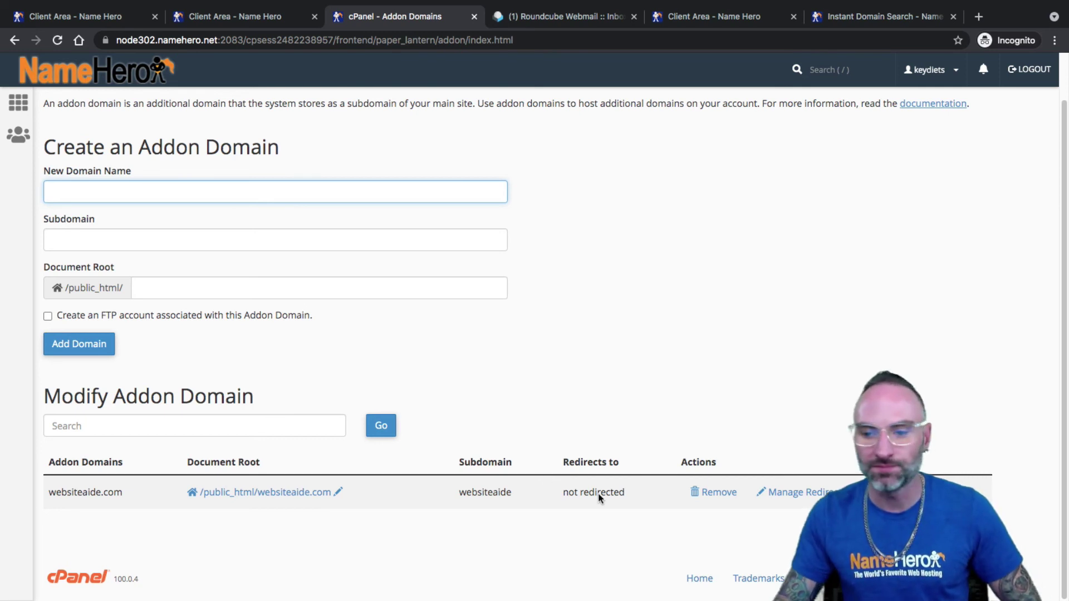
{"action": "left_click", "coordinate": [805, 495]}
{"action": "left_click", "coordinate": [158, 205]}
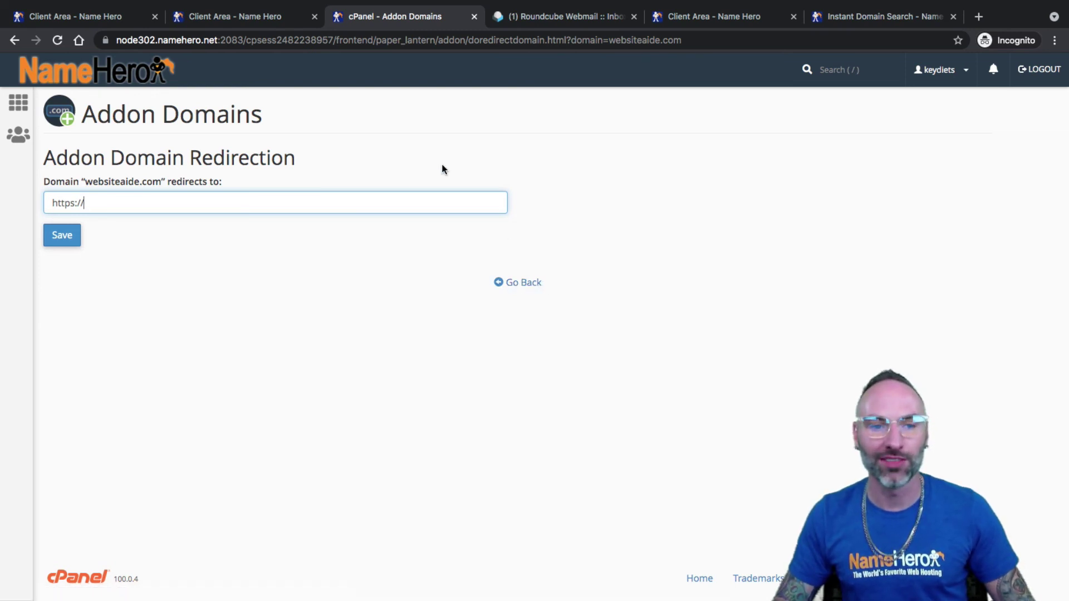
{"action": "left_click", "coordinate": [504, 283]}
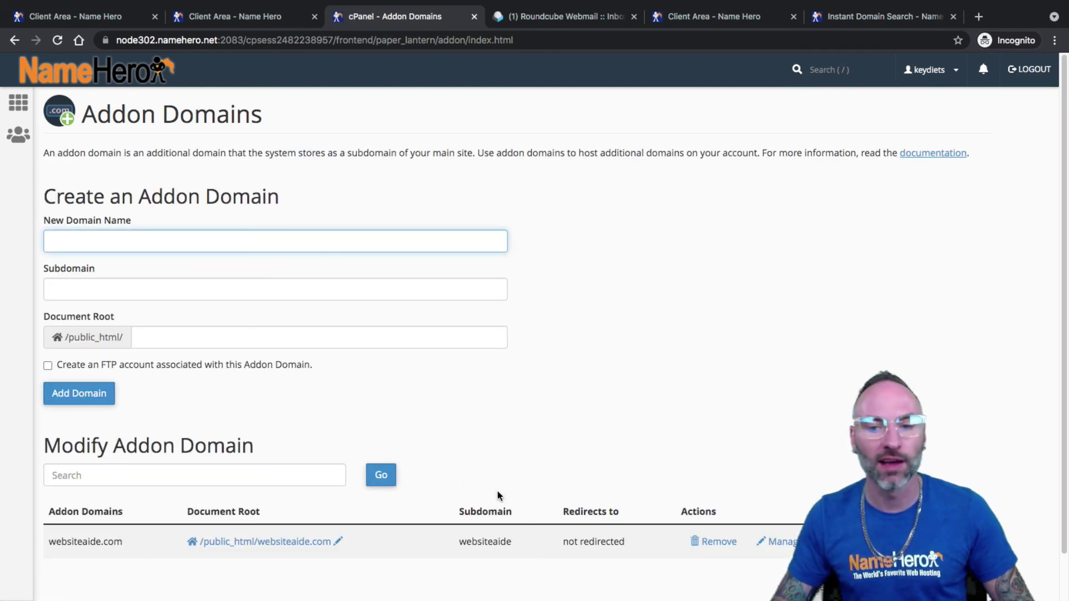
{"action": "left_click", "coordinate": [489, 379]}
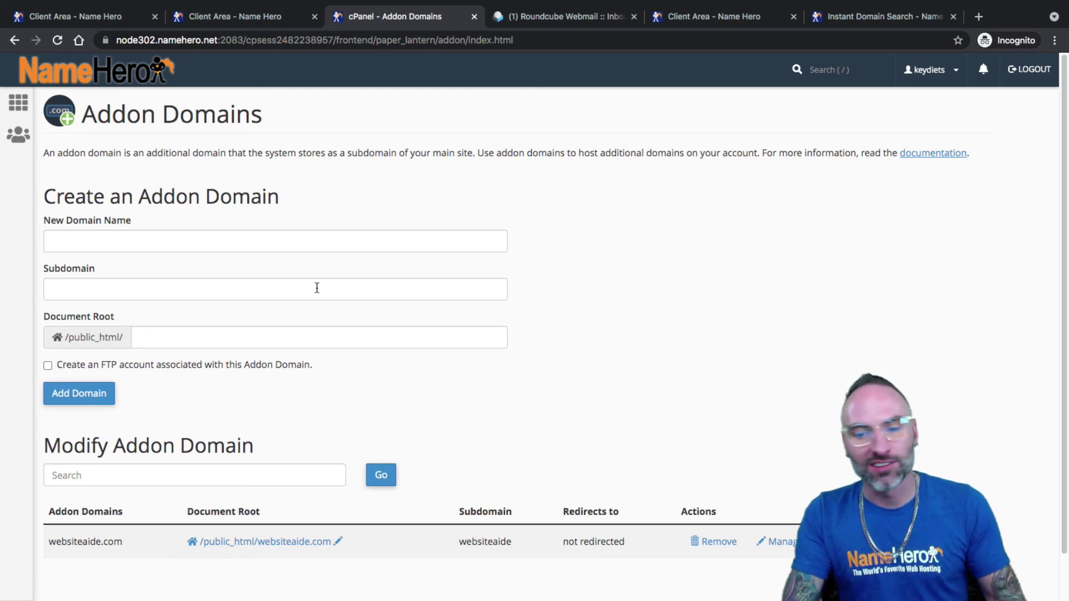
{"action": "scroll", "coordinate": [260, 362], "scroll_direction": "down", "scroll_amount": 1}
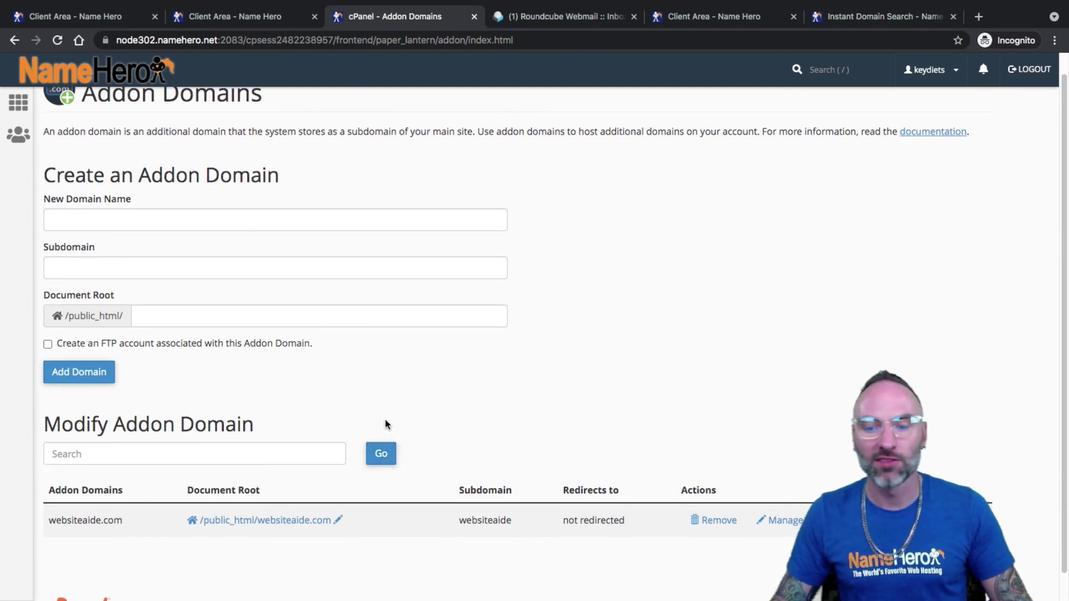
{"action": "scroll", "coordinate": [266, 390], "scroll_direction": "down", "scroll_amount": 1}
{"action": "scroll", "coordinate": [267, 390], "scroll_direction": "down", "scroll_amount": 1}
{"action": "scroll", "coordinate": [273, 393], "scroll_direction": "up", "scroll_amount": 2}
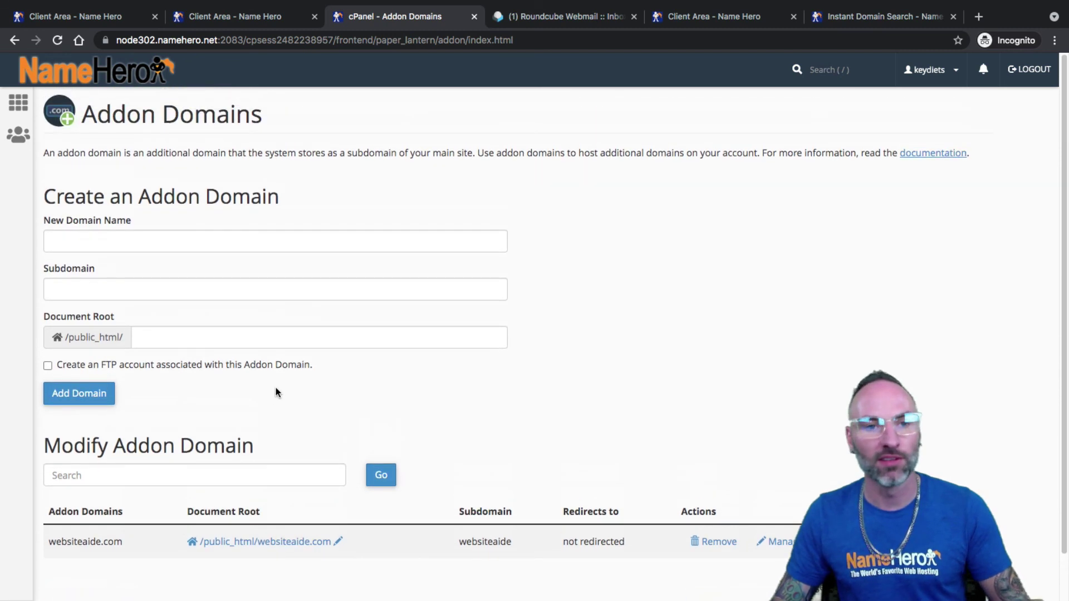
{"action": "scroll", "coordinate": [340, 373], "scroll_direction": "down", "scroll_amount": 1}
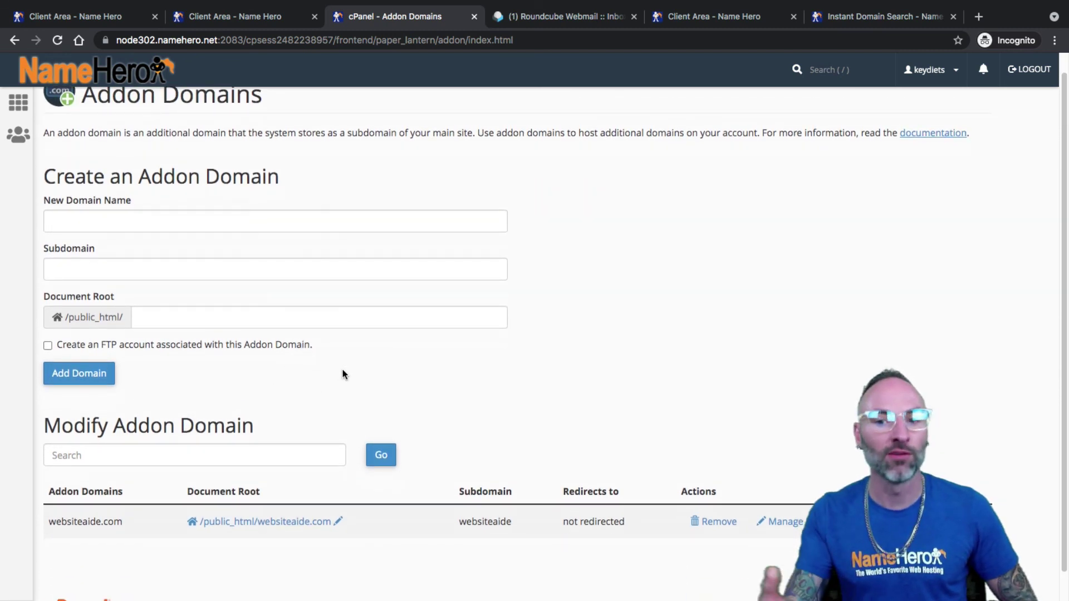
{"action": "scroll", "coordinate": [279, 300], "scroll_direction": "up", "scroll_amount": 1}
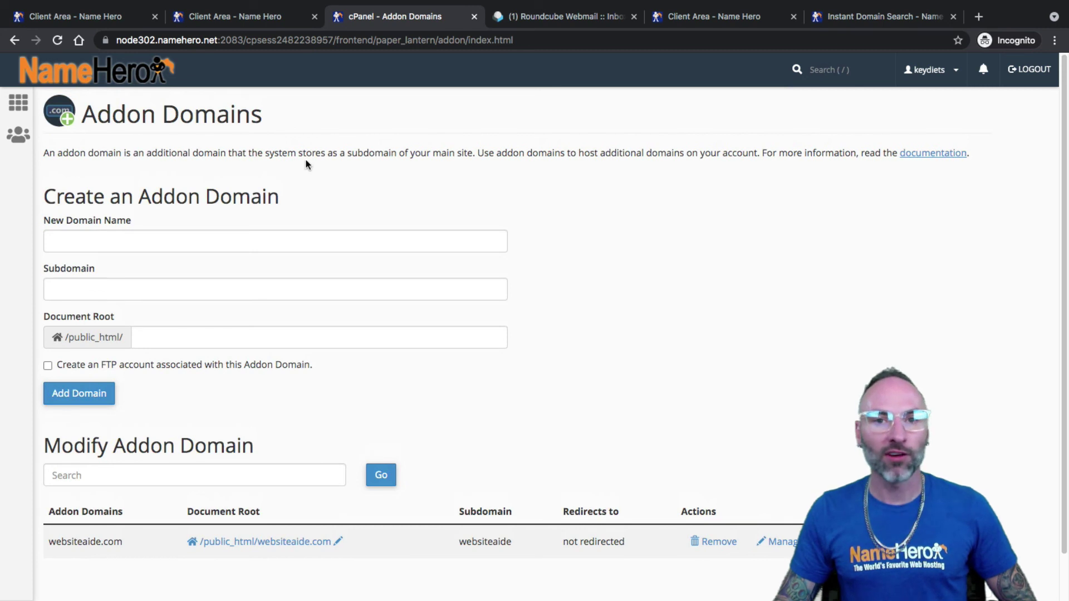